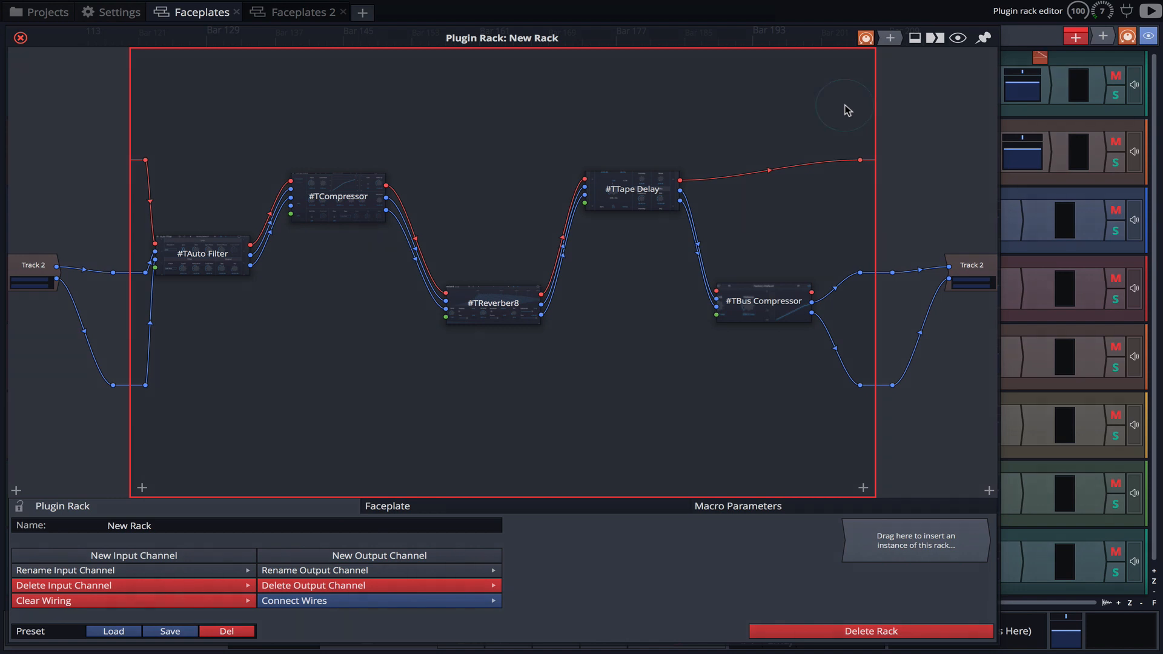
Step: Show the stack editor for the rack and look through its plugin faceplates
click(957, 37)
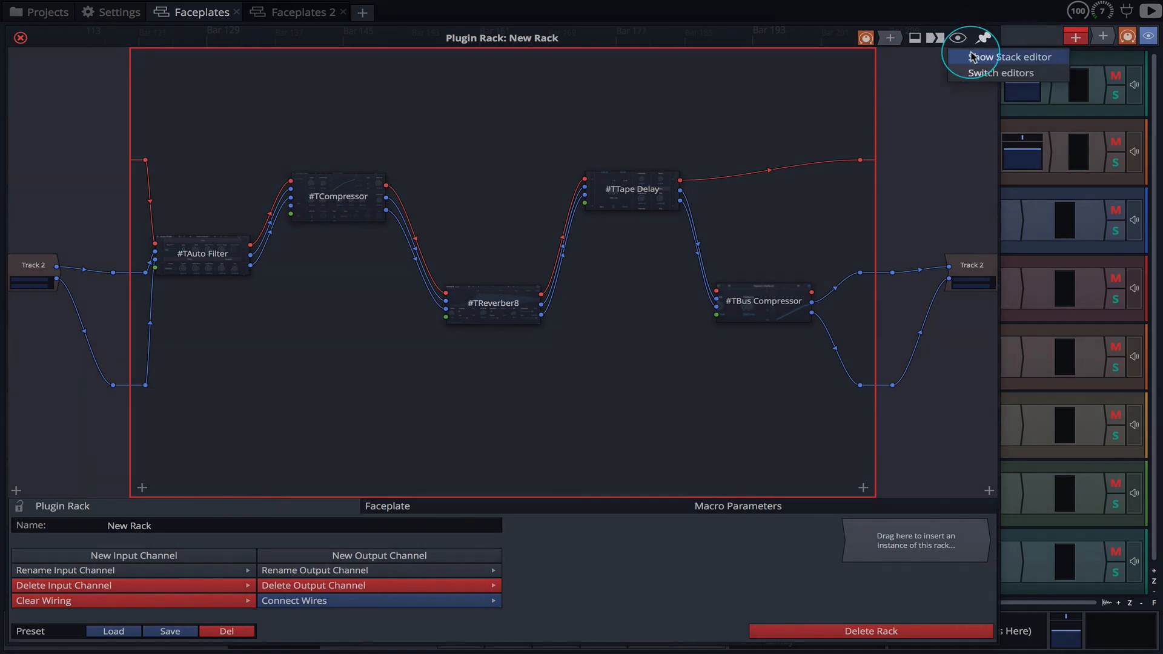
click(972, 58)
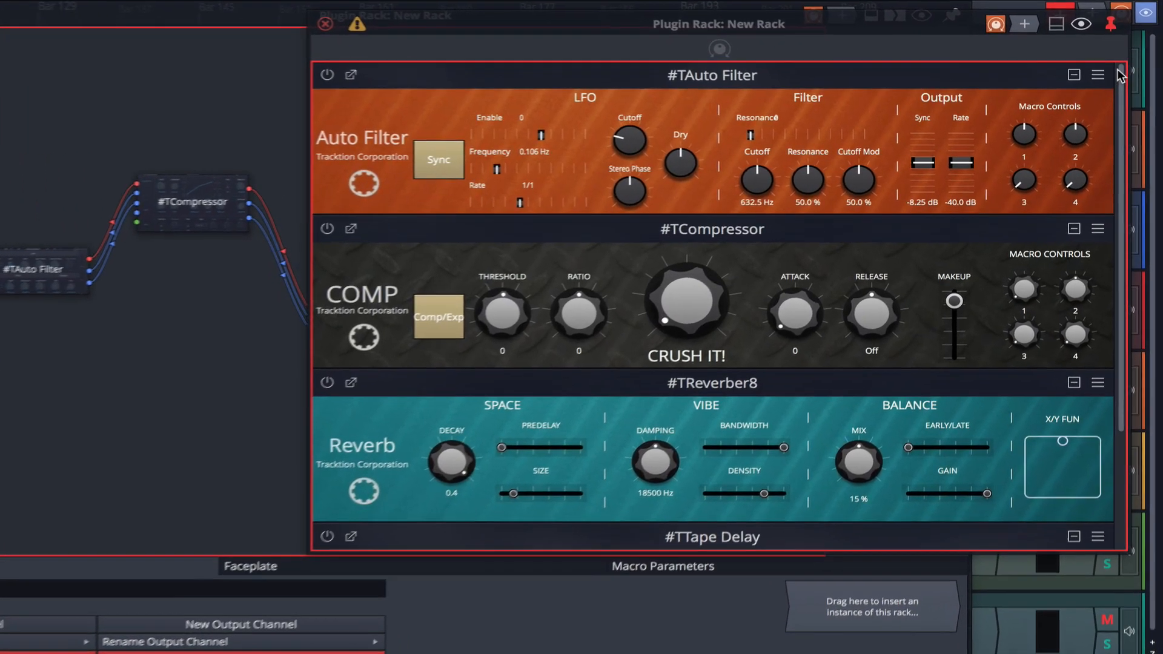
drag(1117, 71, 1110, 206)
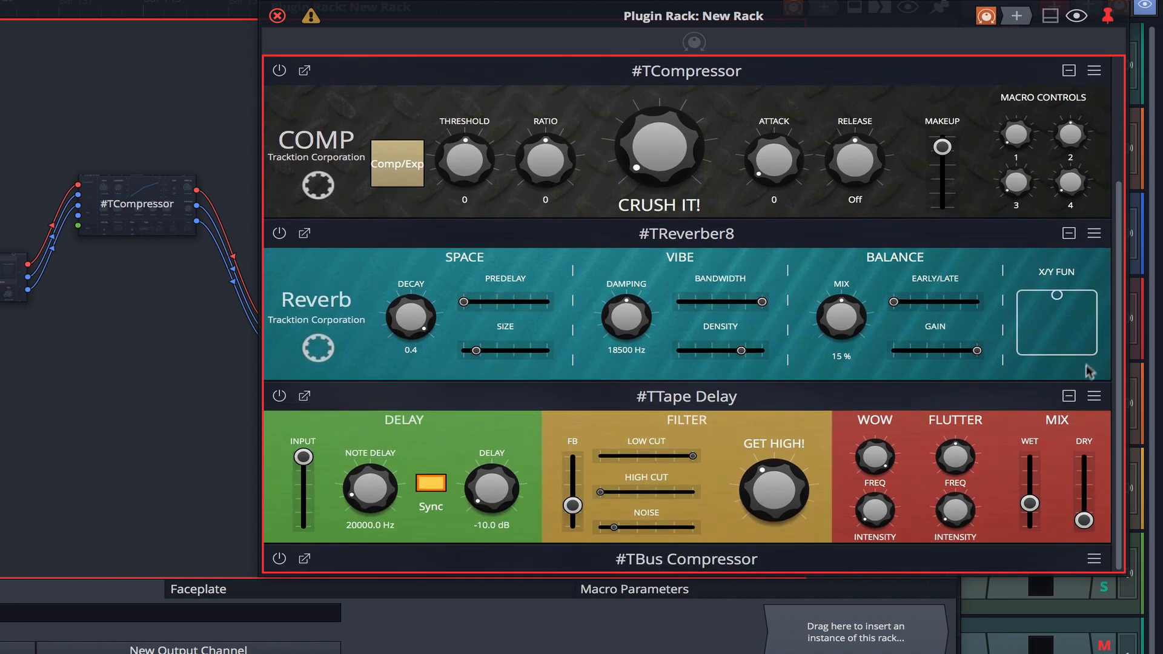
Step: Load the generic factory Bus Compressor faceplate preset for #TBus Compressor, including size, controls, background and parameter mappings
click(1076, 512)
click(1095, 560)
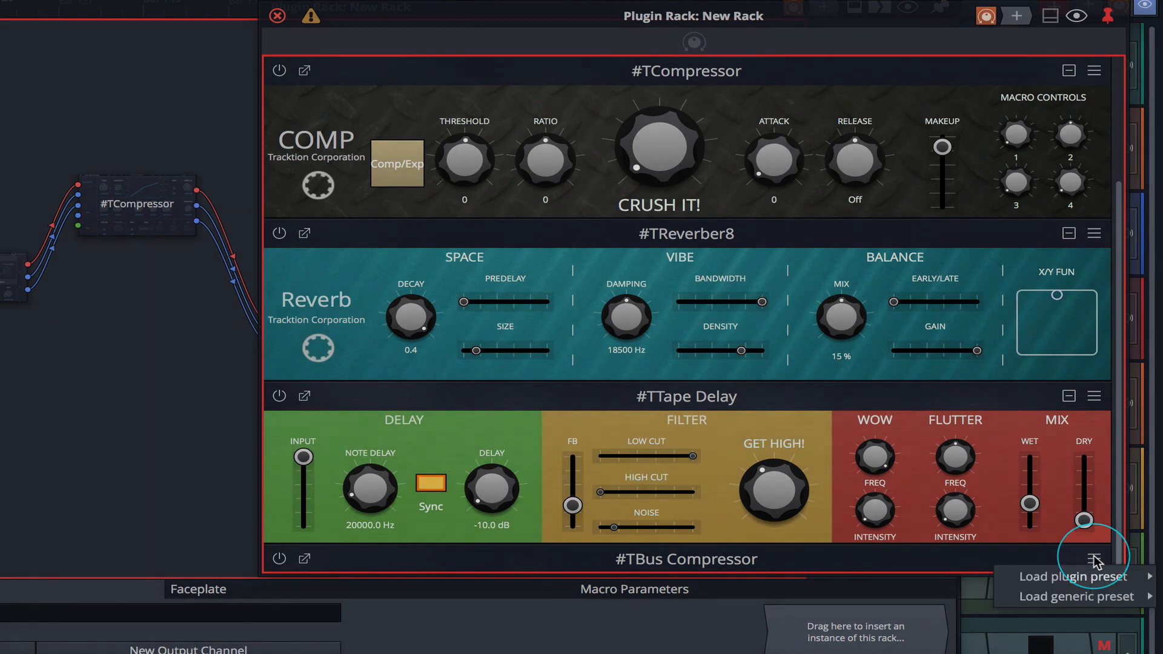
mouse_move(1077, 596)
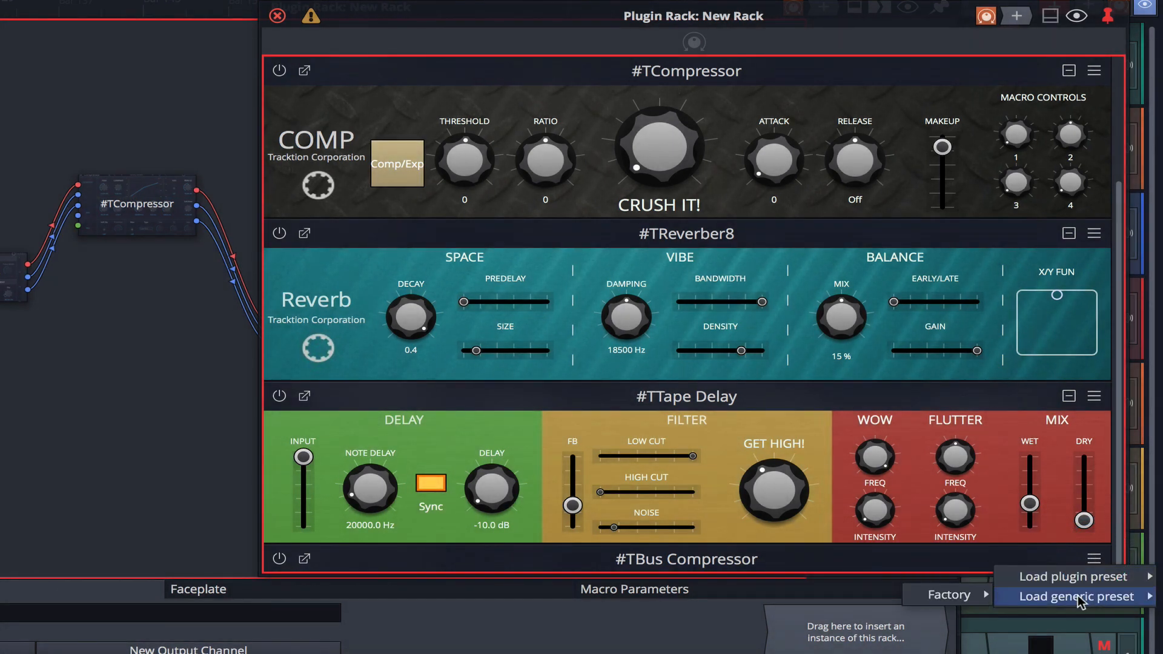
mouse_move(969, 597)
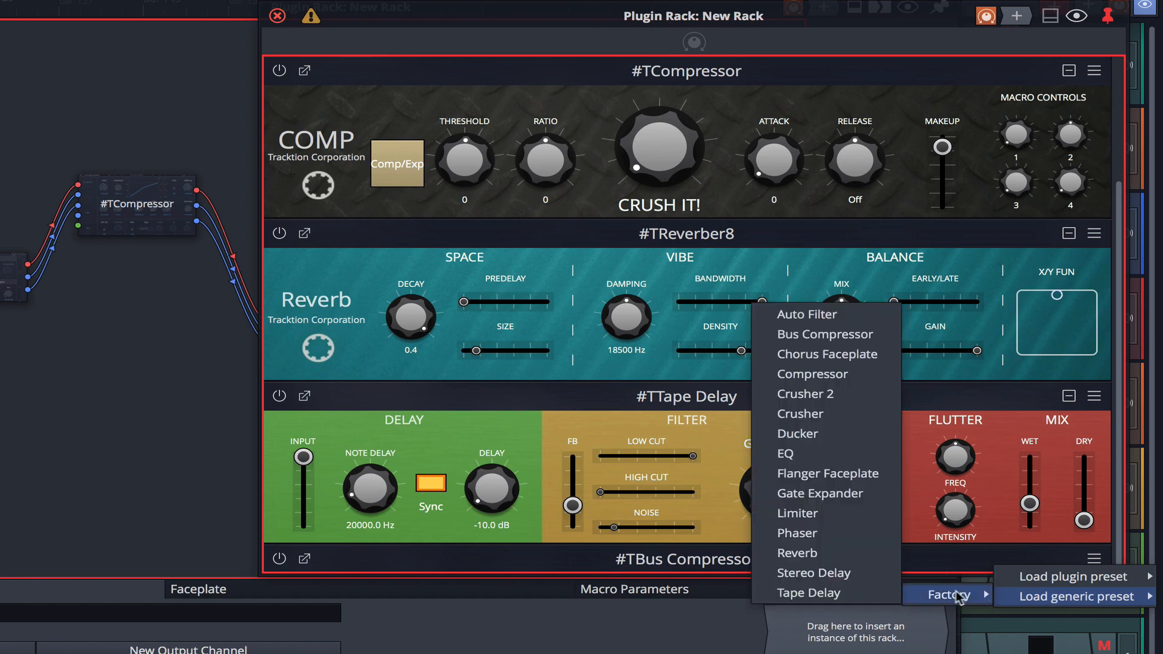
click(827, 337)
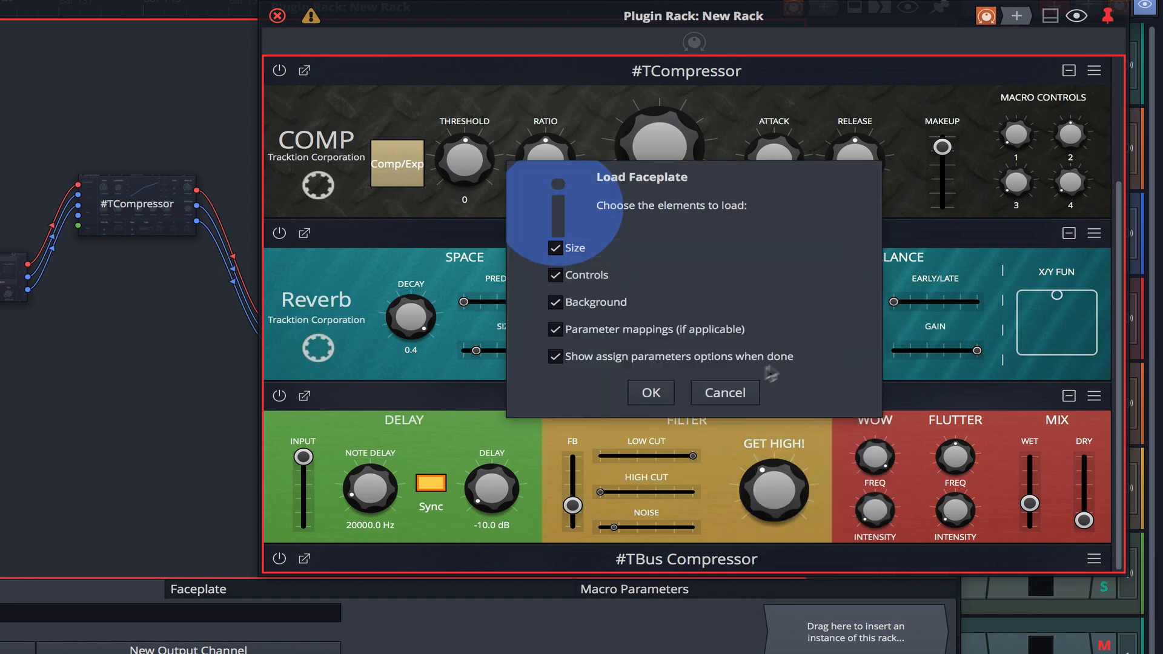
click(662, 392)
click(660, 381)
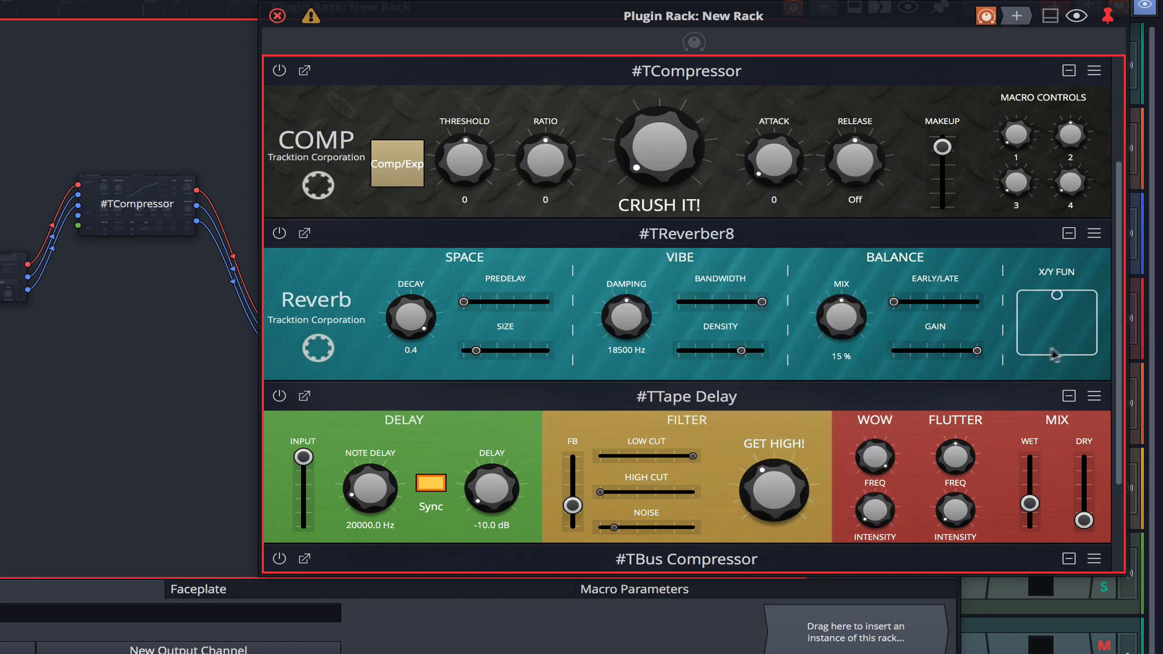
drag(1121, 326, 1116, 463)
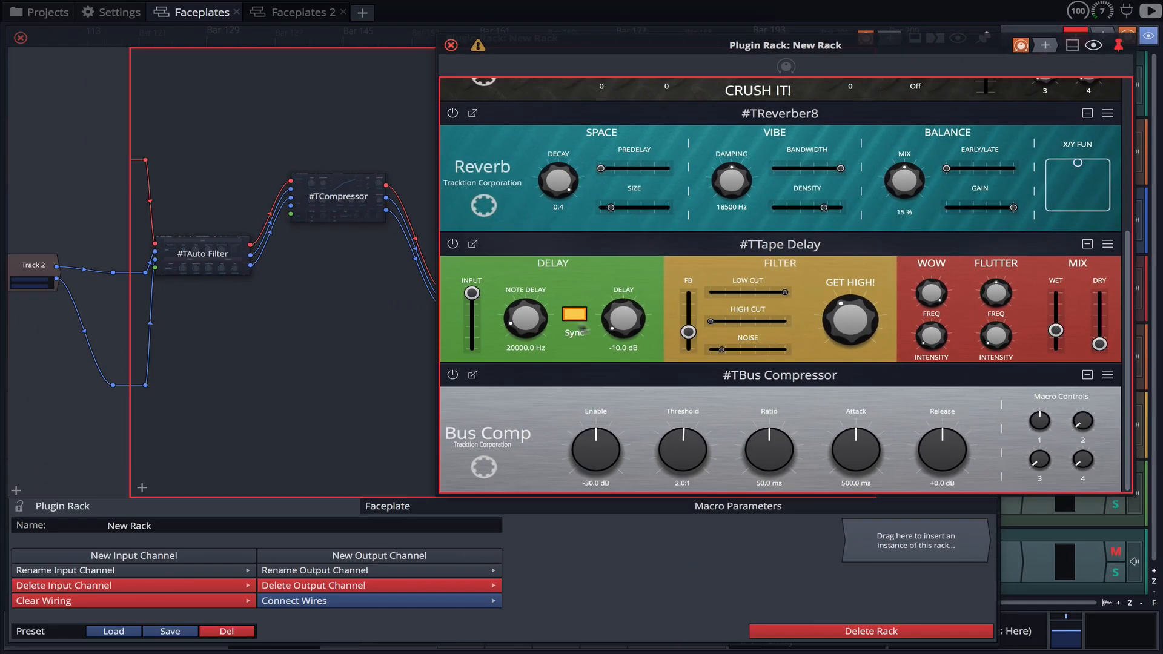
Step: In the rack editor, view the faceplates of #TAuto Filter, #TCompressor, #TReverber8, #TTape Delay and #TBus Compressor one after another
click(261, 330)
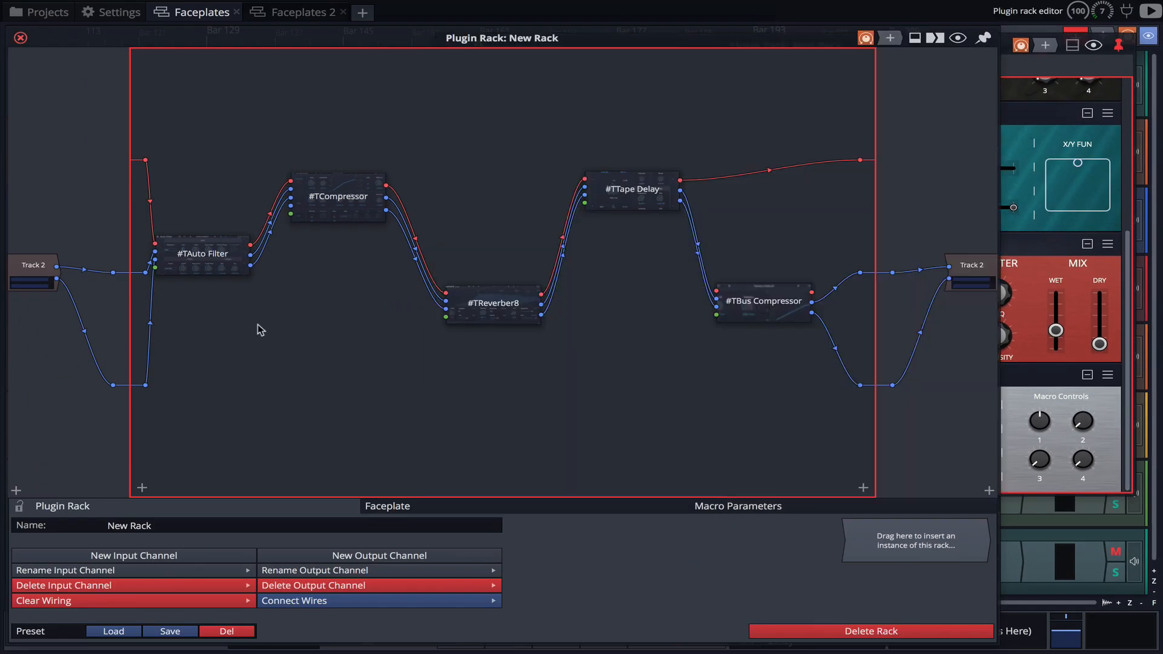
click(219, 258)
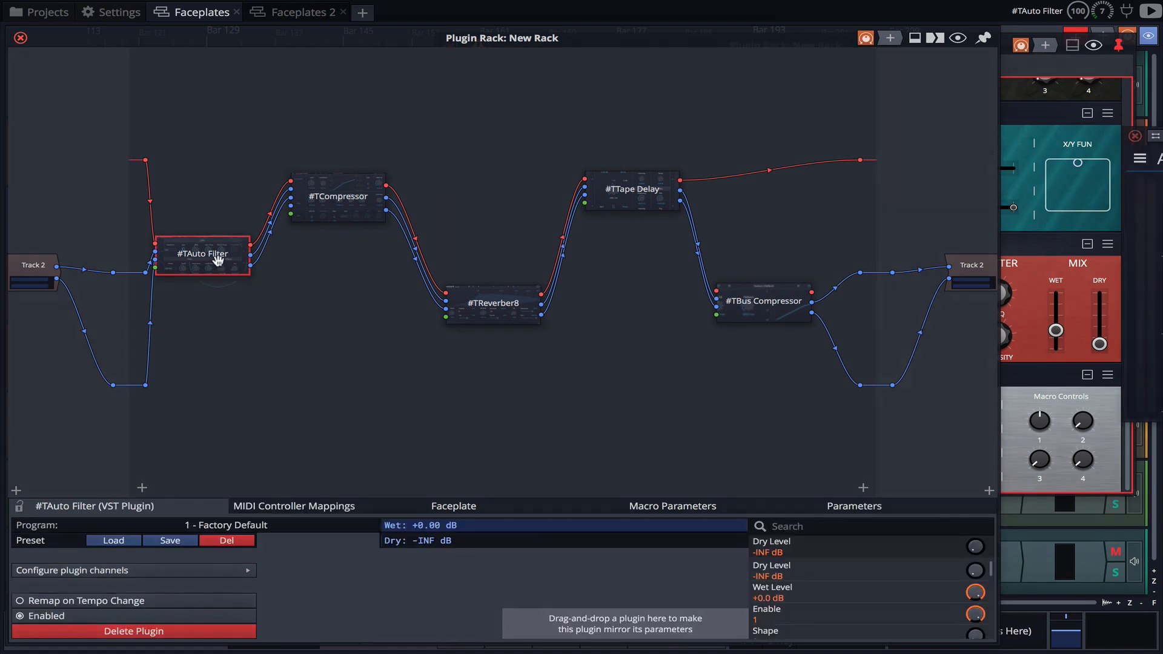
click(474, 506)
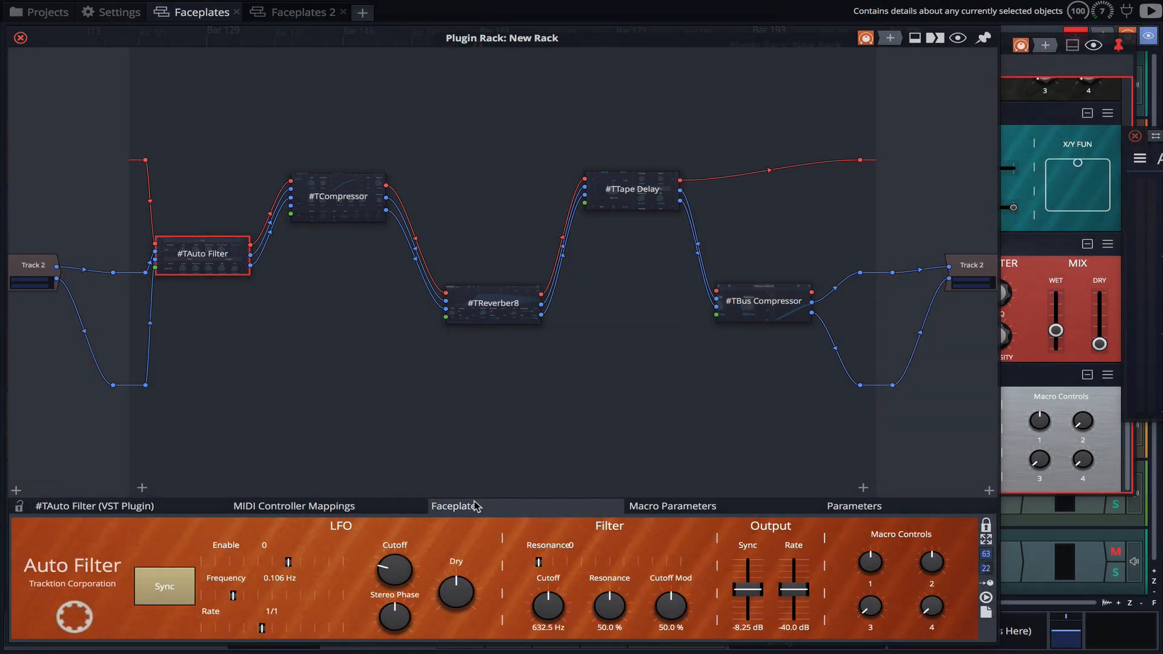
click(364, 196)
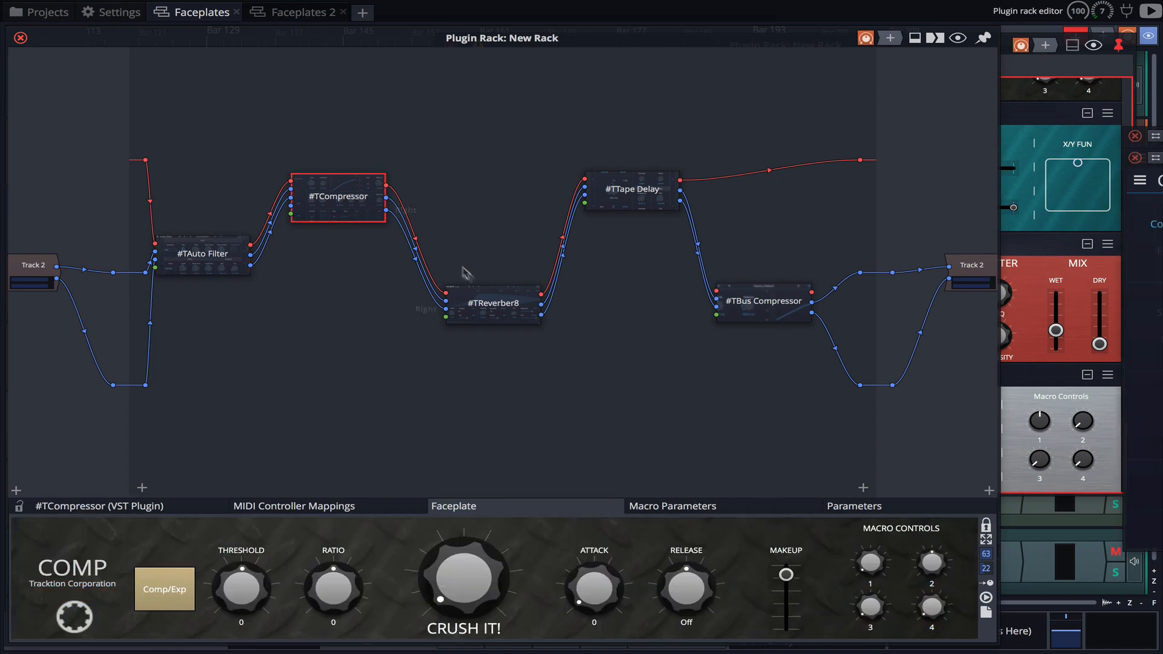
click(479, 298)
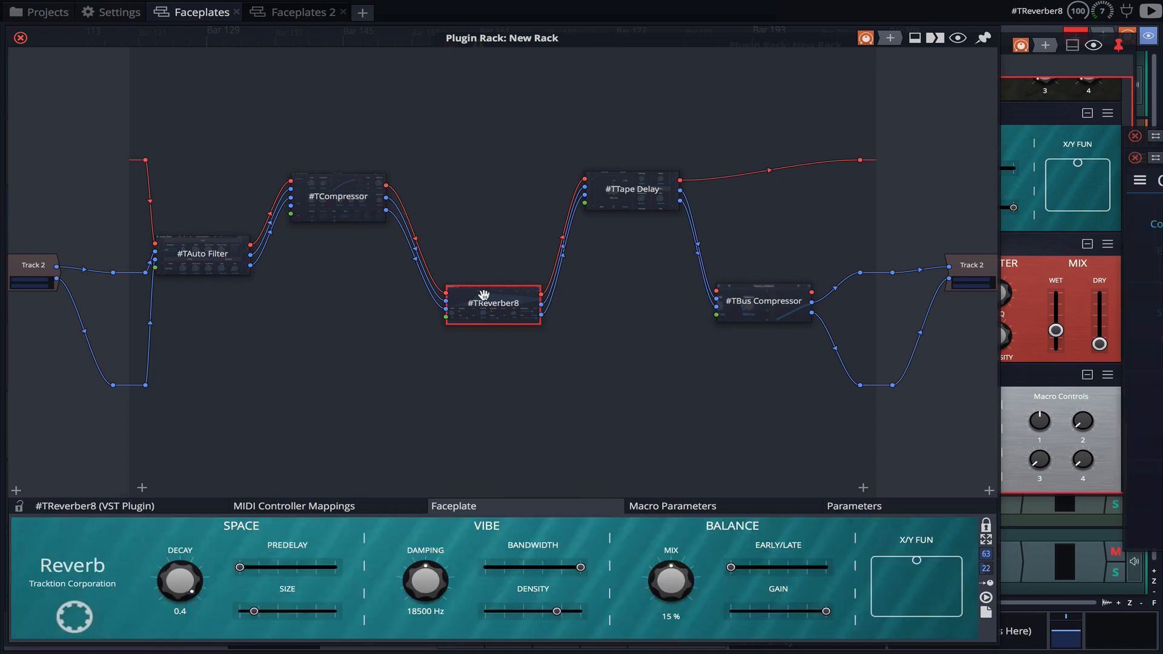
click(631, 186)
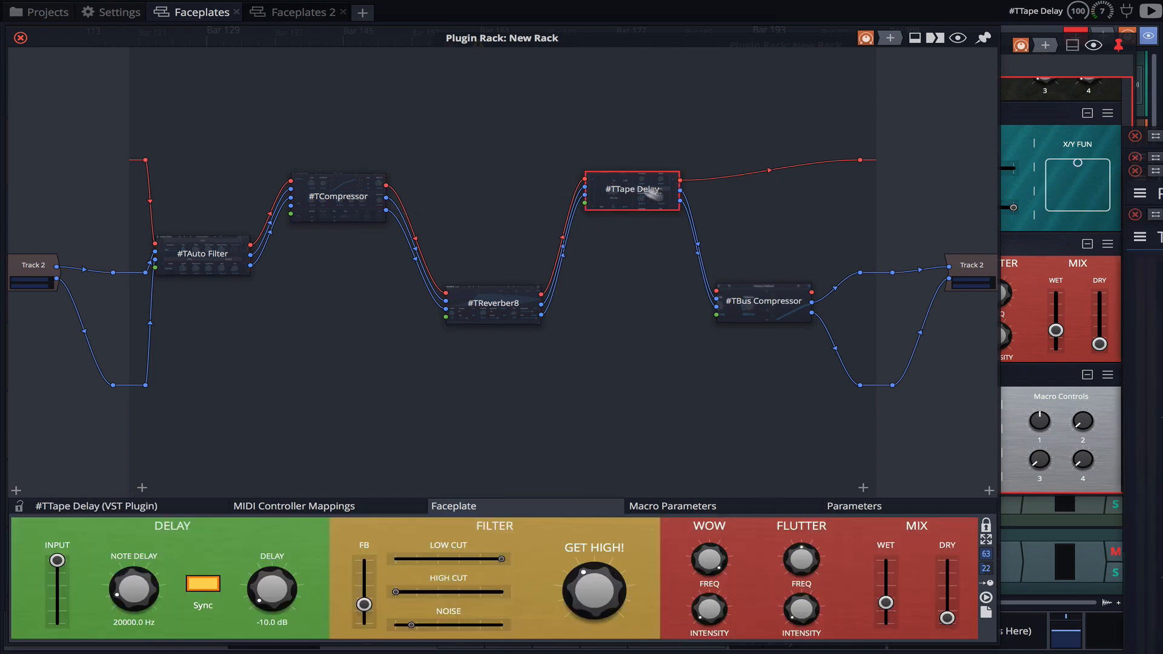
click(775, 299)
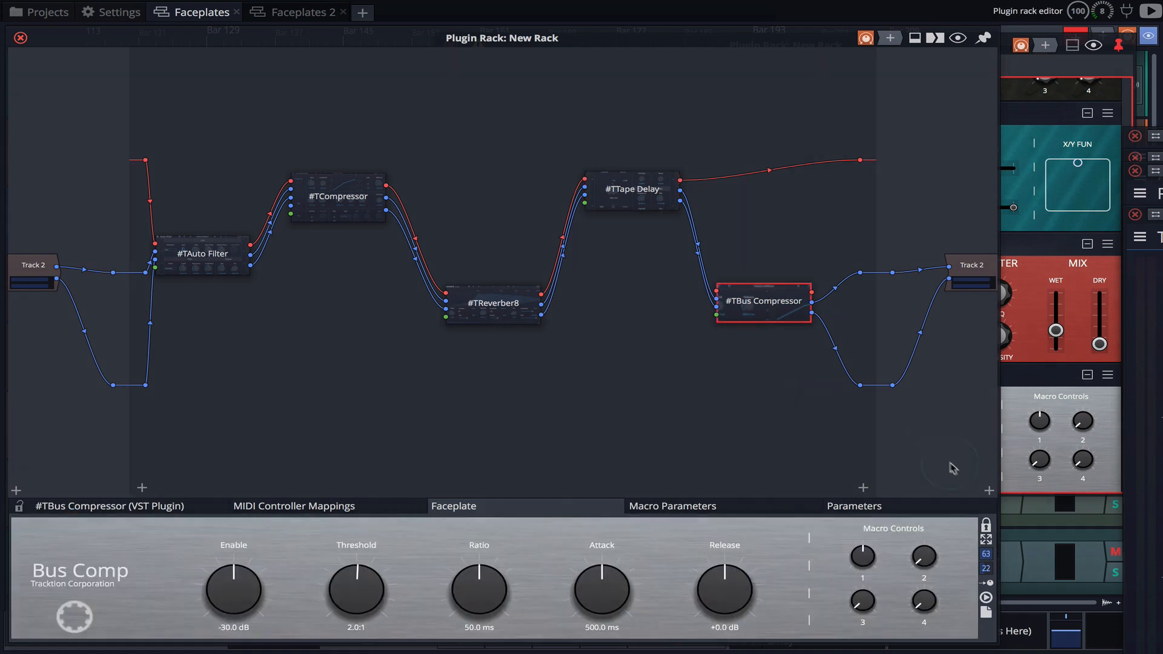
Step: Unlock the #TBus Compressor faceplate, change the Release knob's skin to Moog, and lock the faceplate again
click(986, 525)
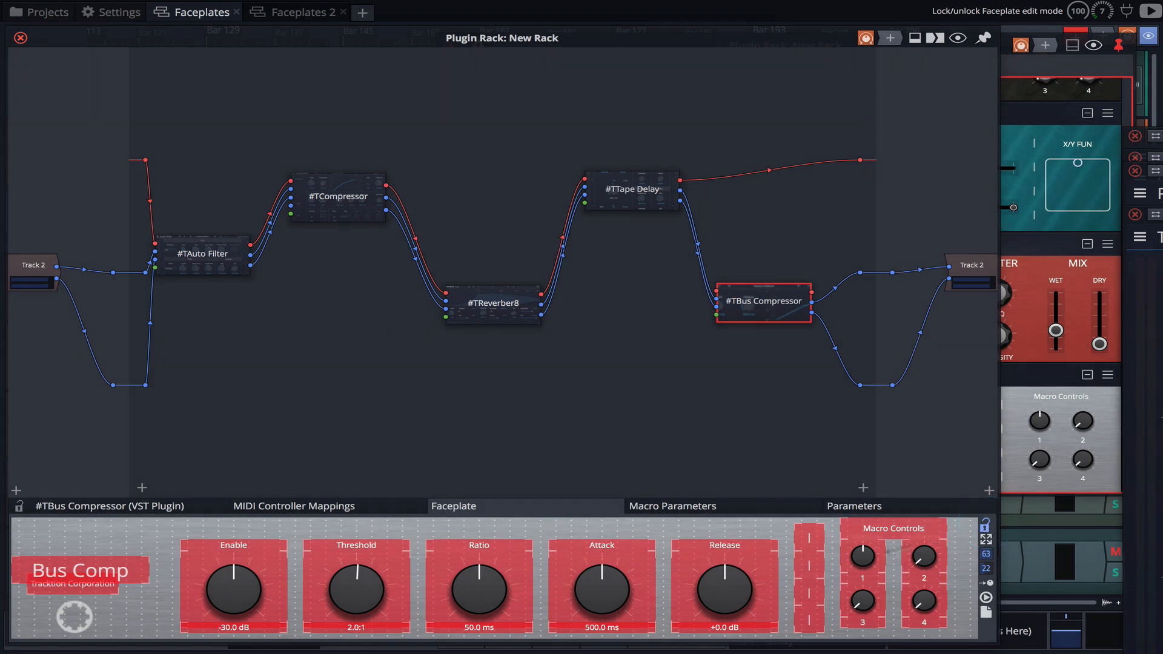
drag(714, 576, 669, 554)
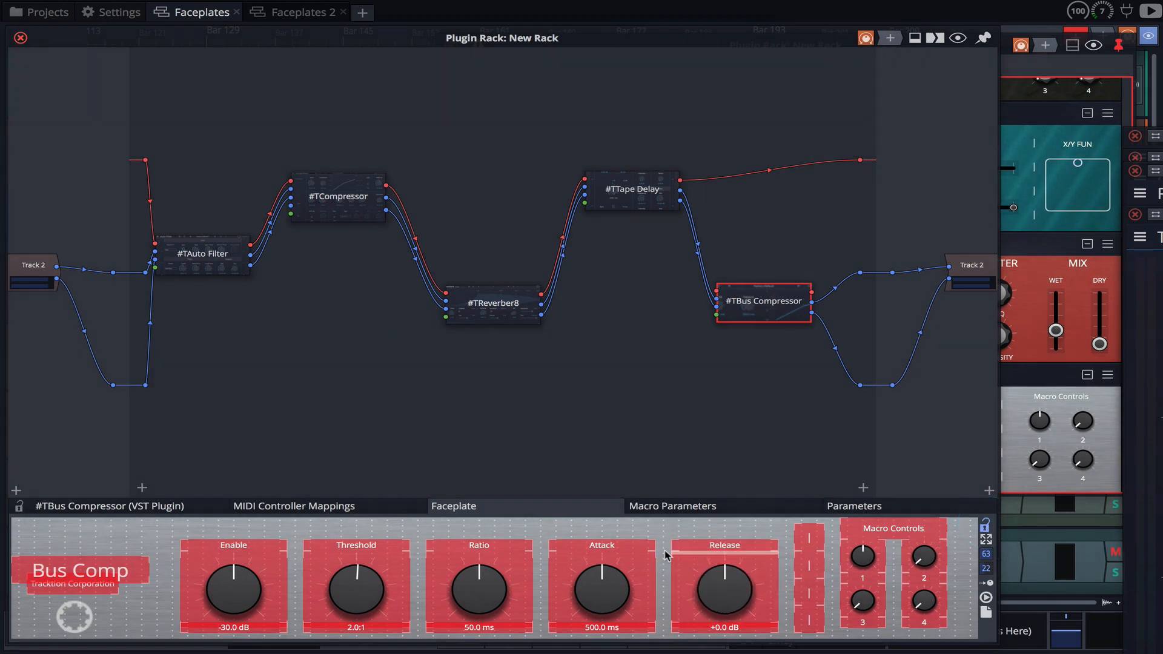
right_click(717, 585)
mouse_move(781, 479)
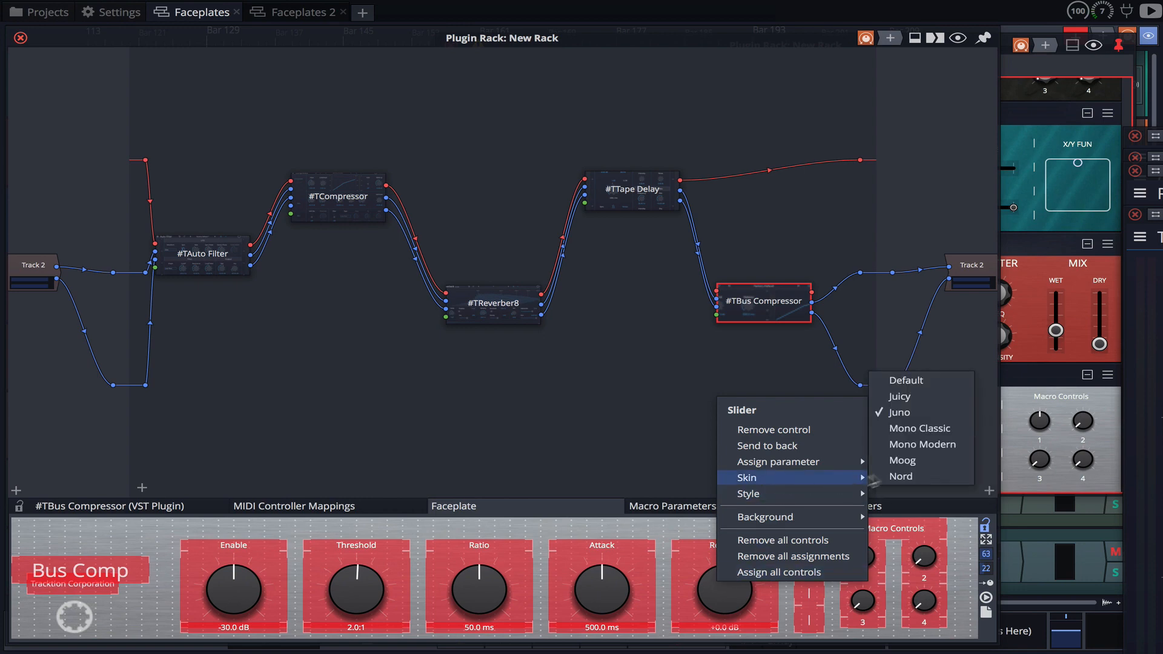
click(908, 464)
right_click(713, 586)
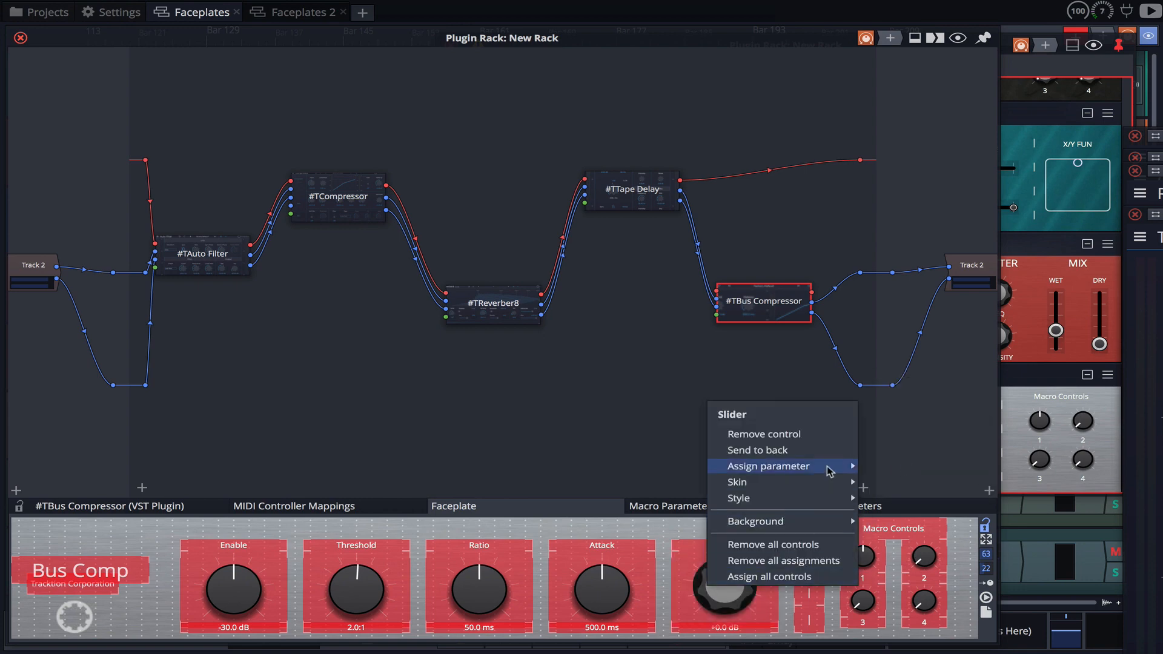
mouse_move(825, 466)
click(908, 402)
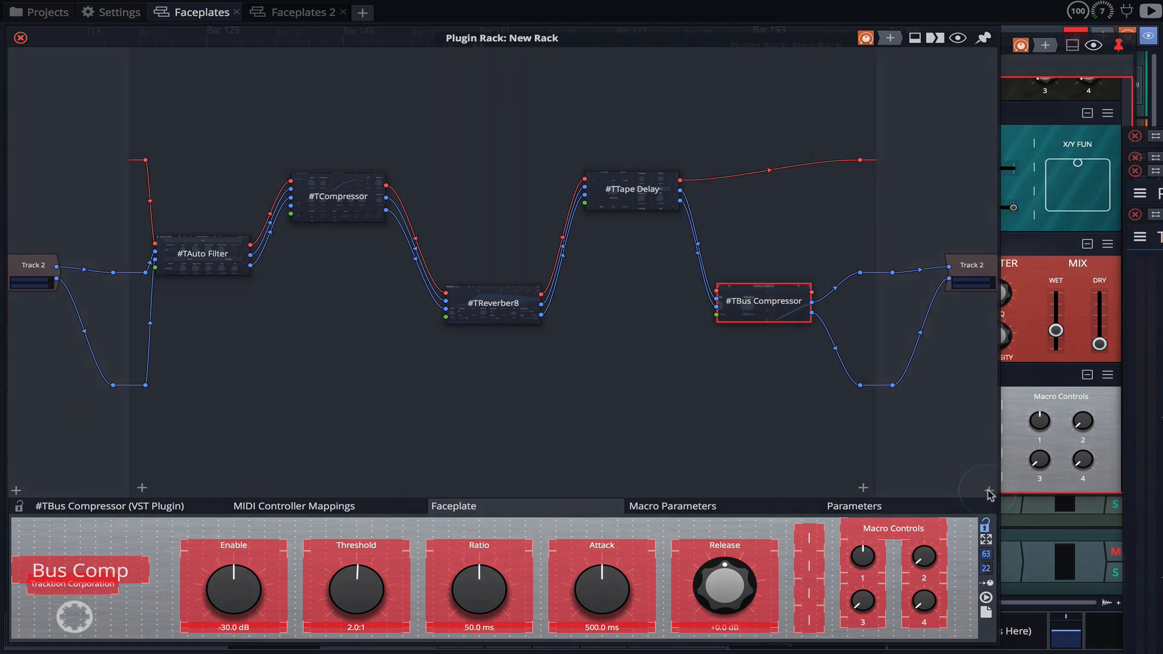
click(987, 524)
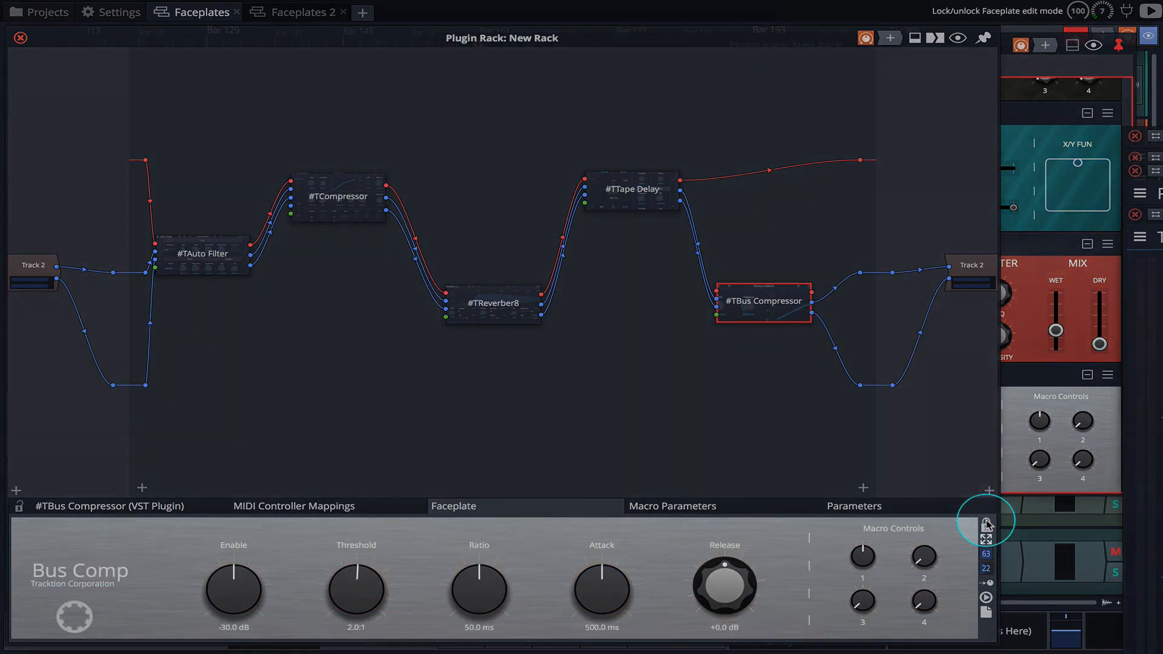
click(985, 613)
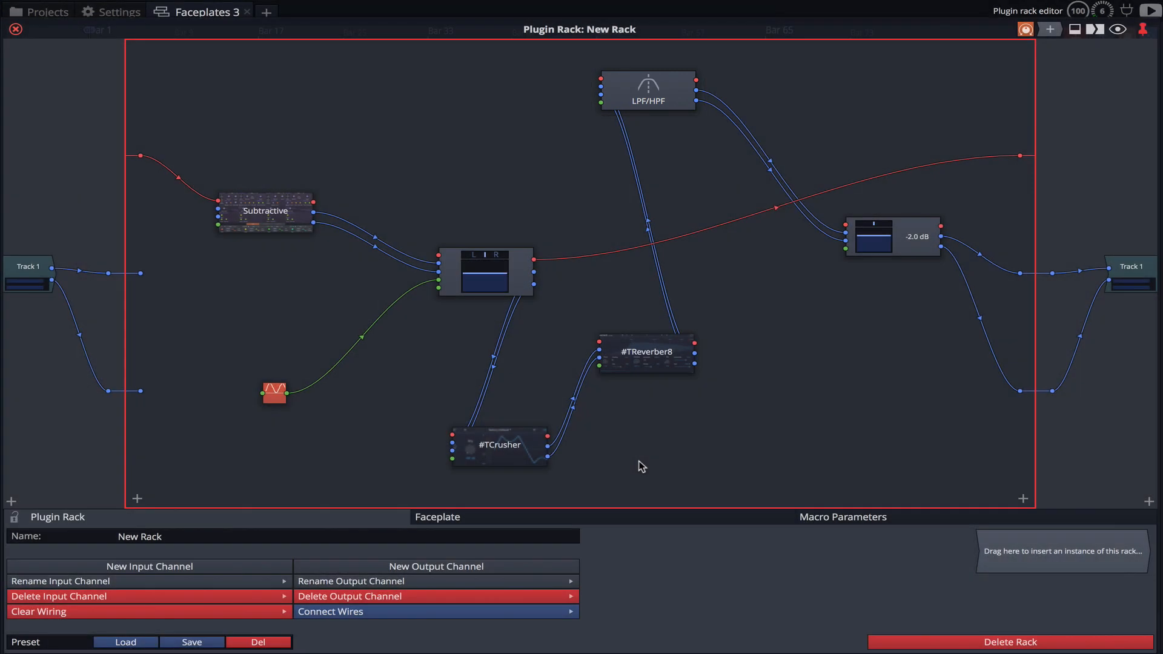
Step: Begin editing the rack's own empty faceplate and set its grid to 34 wide by 4 high
click(546, 519)
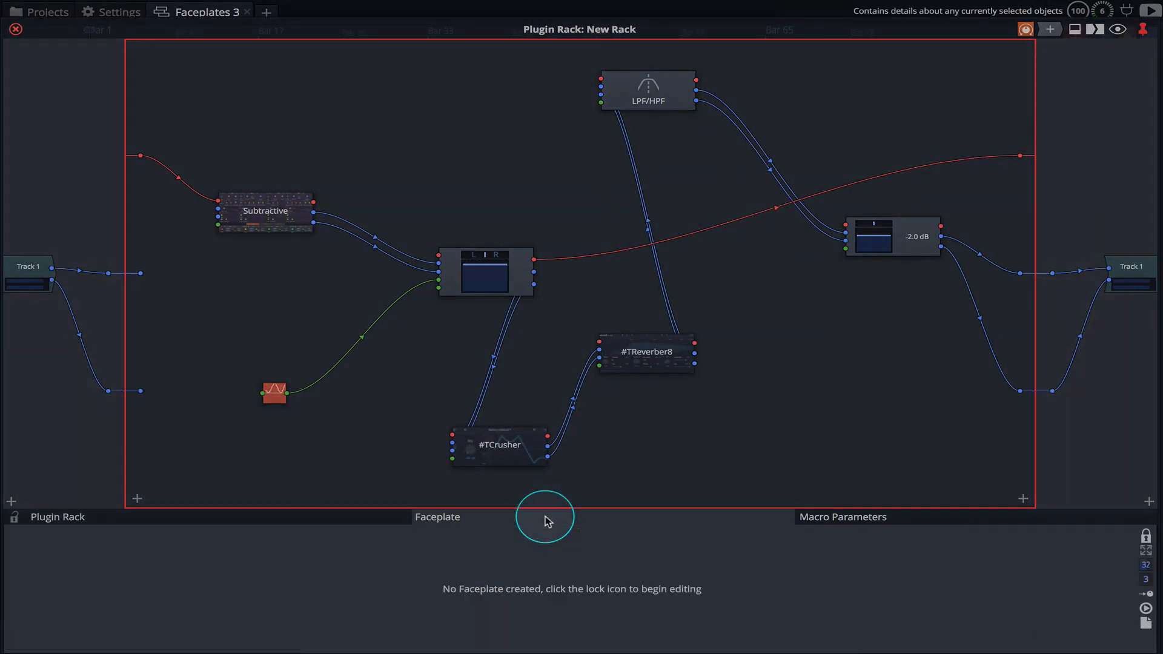
click(1145, 537)
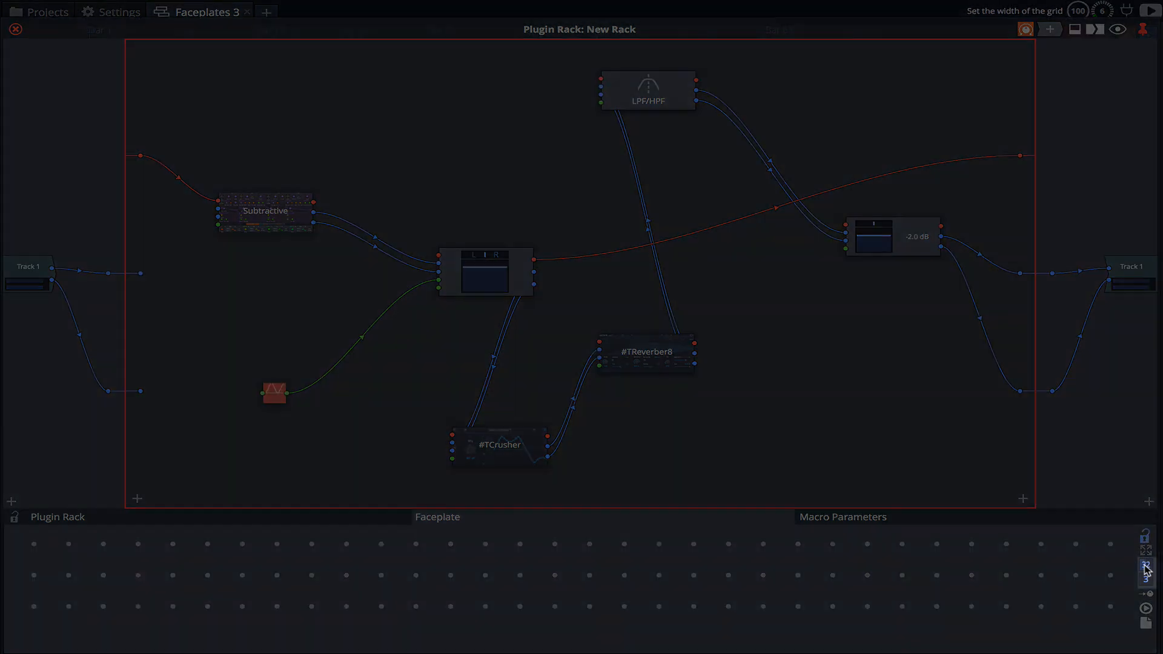
drag(1145, 566, 1149, 563)
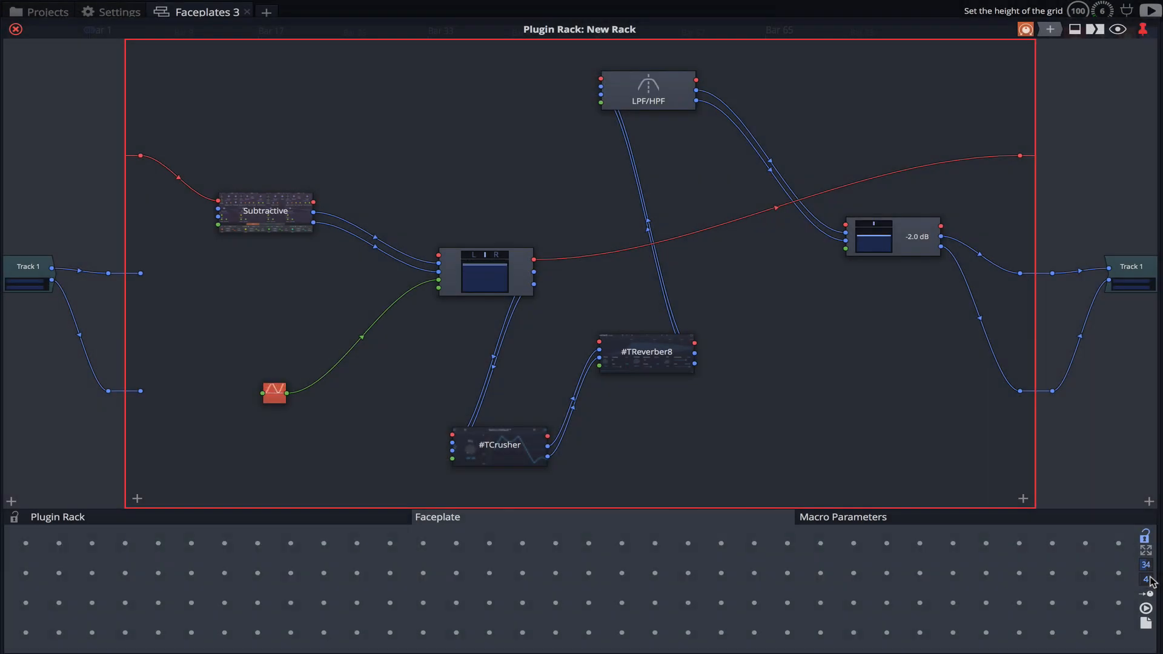
right_click(78, 587)
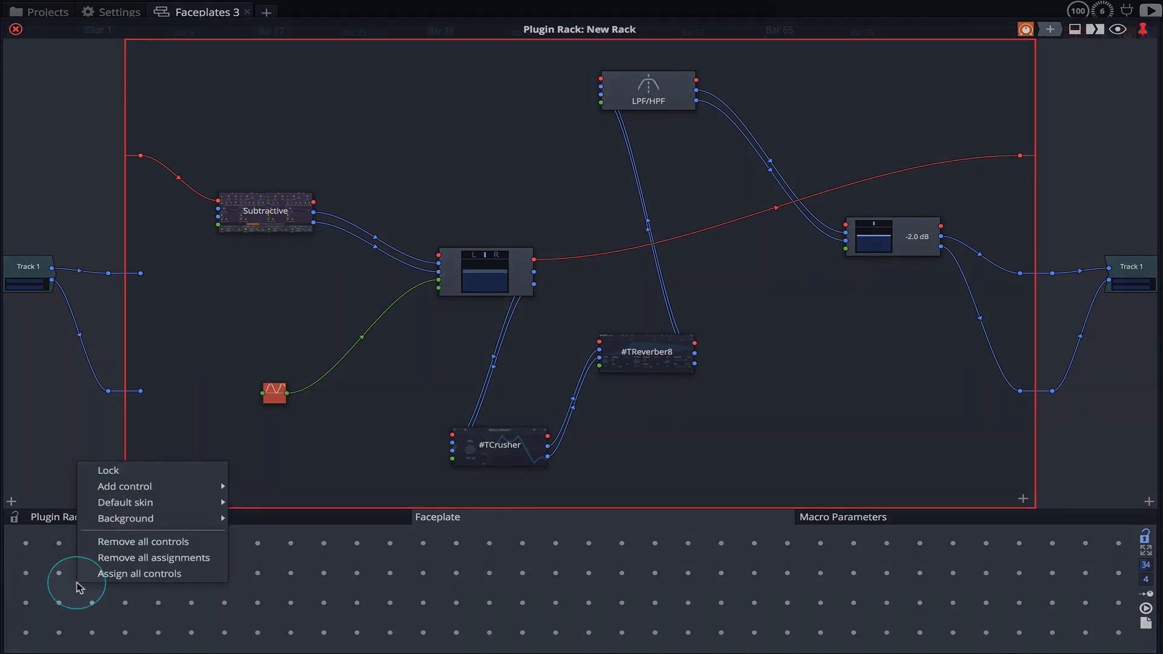
mouse_move(127, 487)
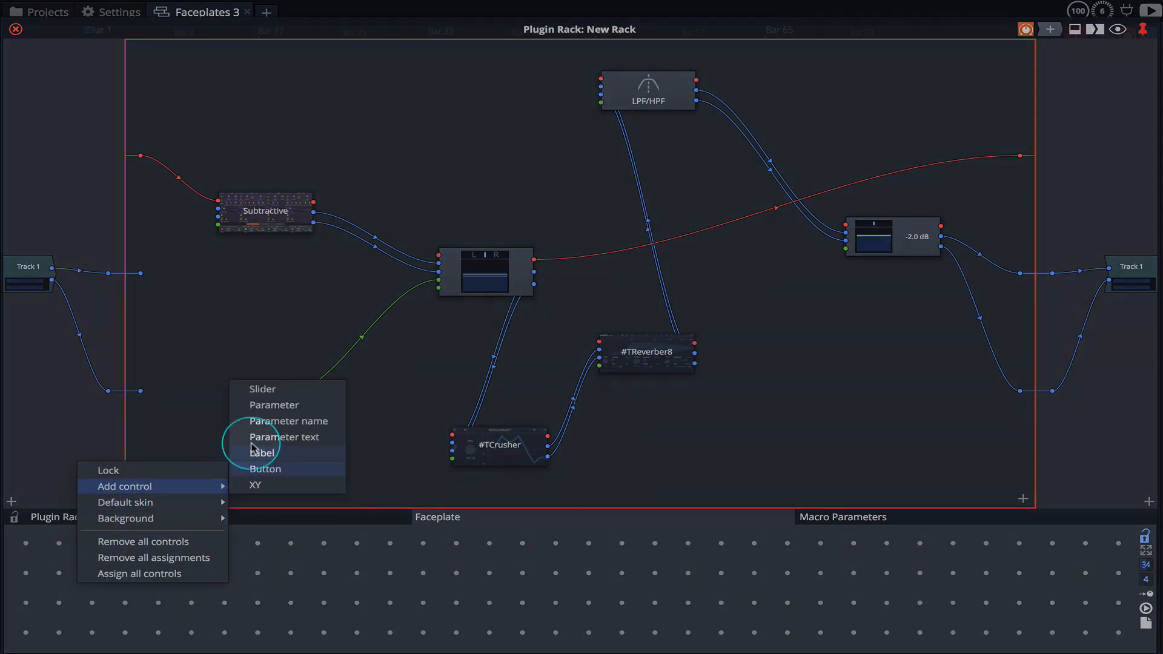
click(65, 435)
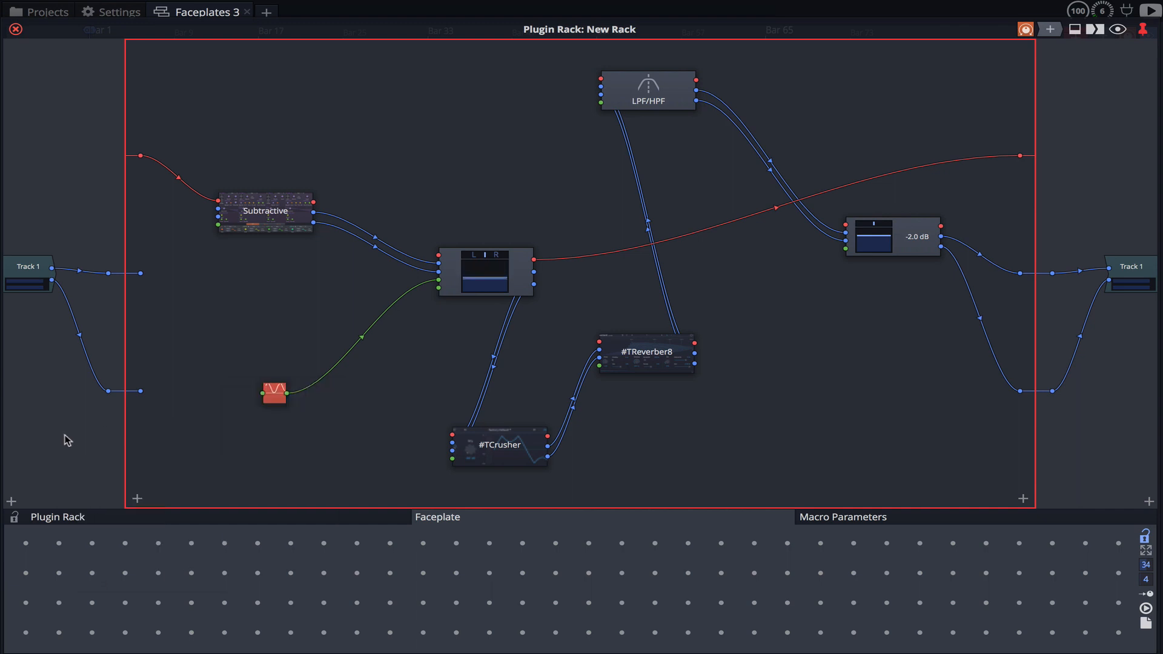
Step: Add a full-height Parameter control at the left end of the faceplate grid and widen it to five columns
drag(23, 542, 131, 630)
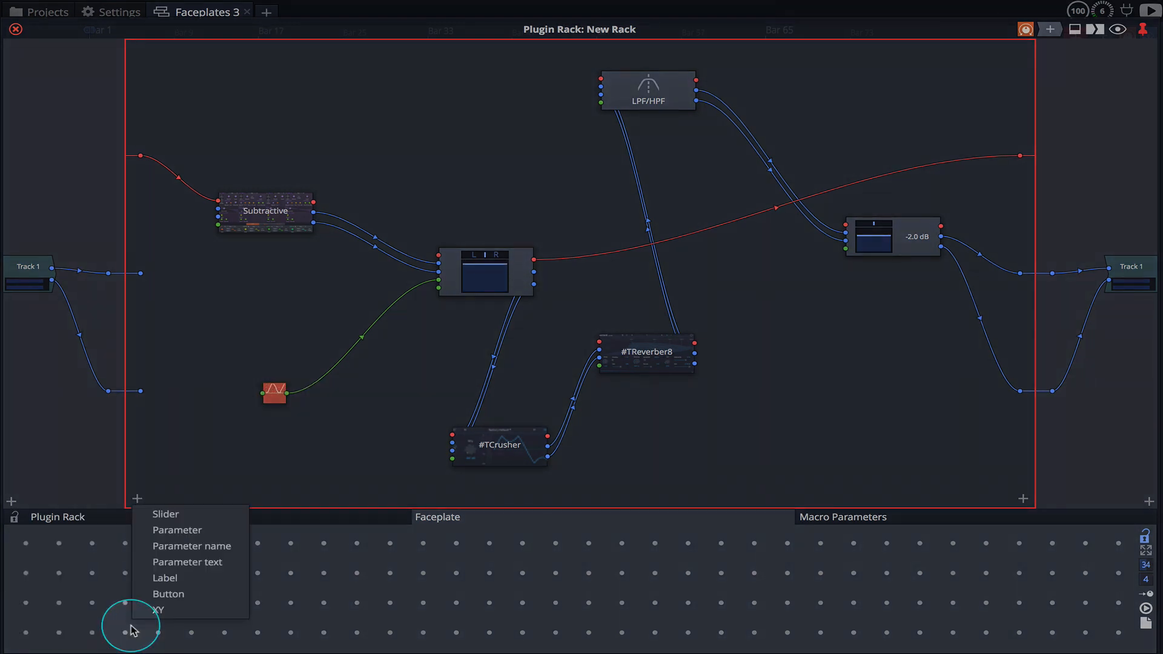
click(177, 530)
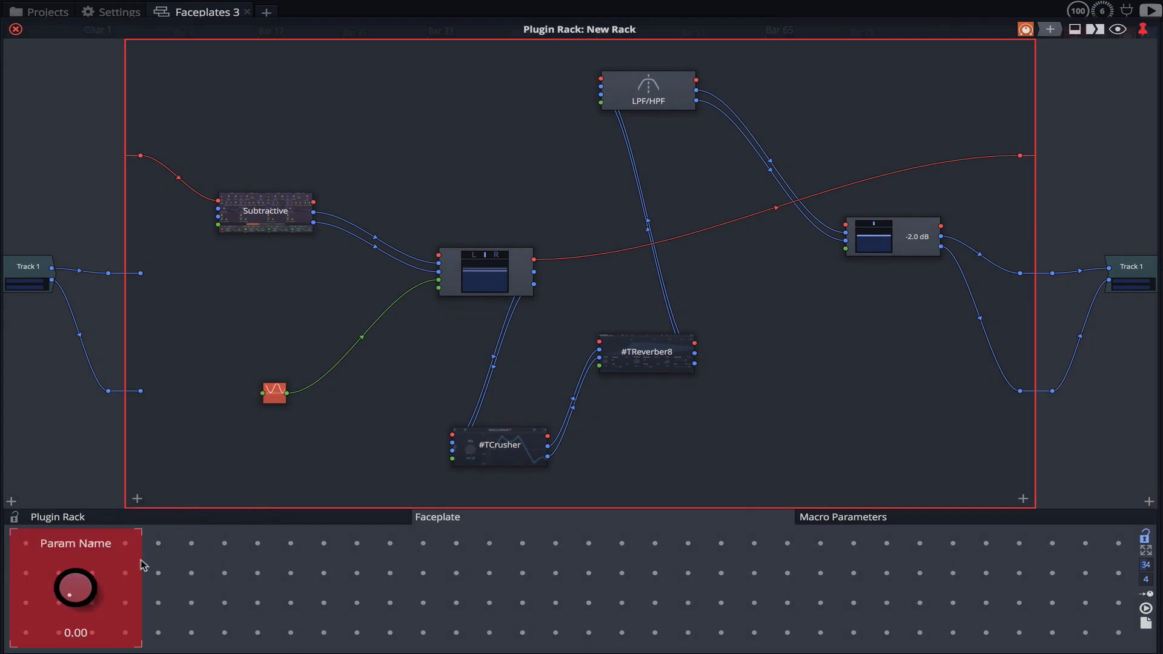
drag(142, 570, 154, 564)
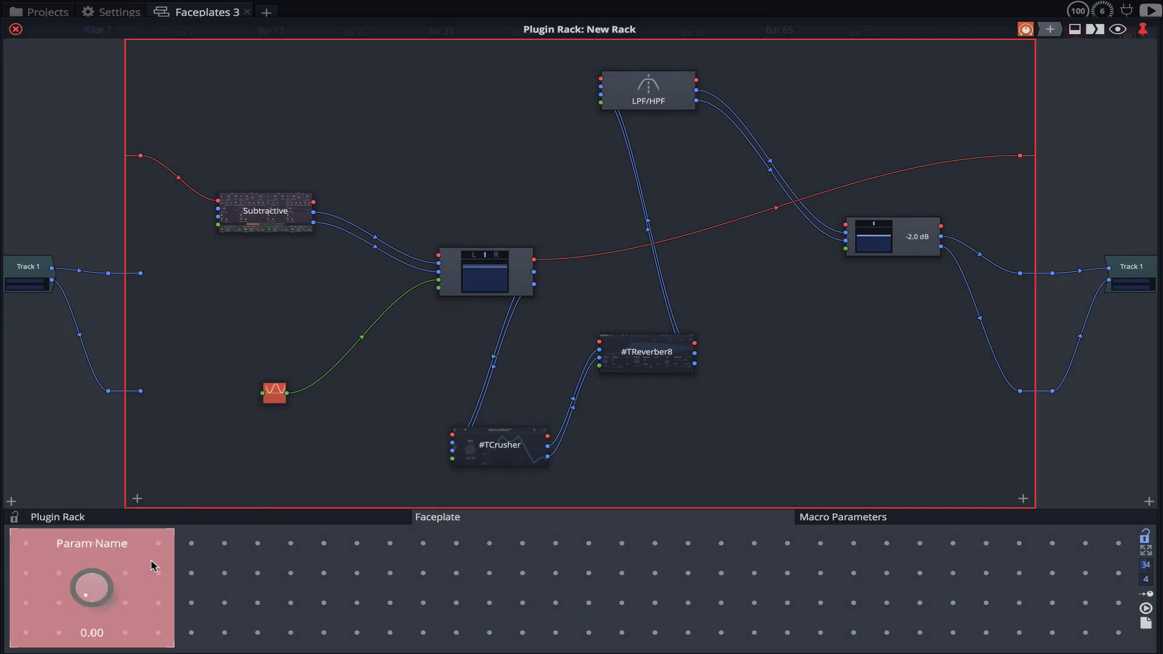
Step: Set the new Parameter control's skin to Moog
right_click(153, 565)
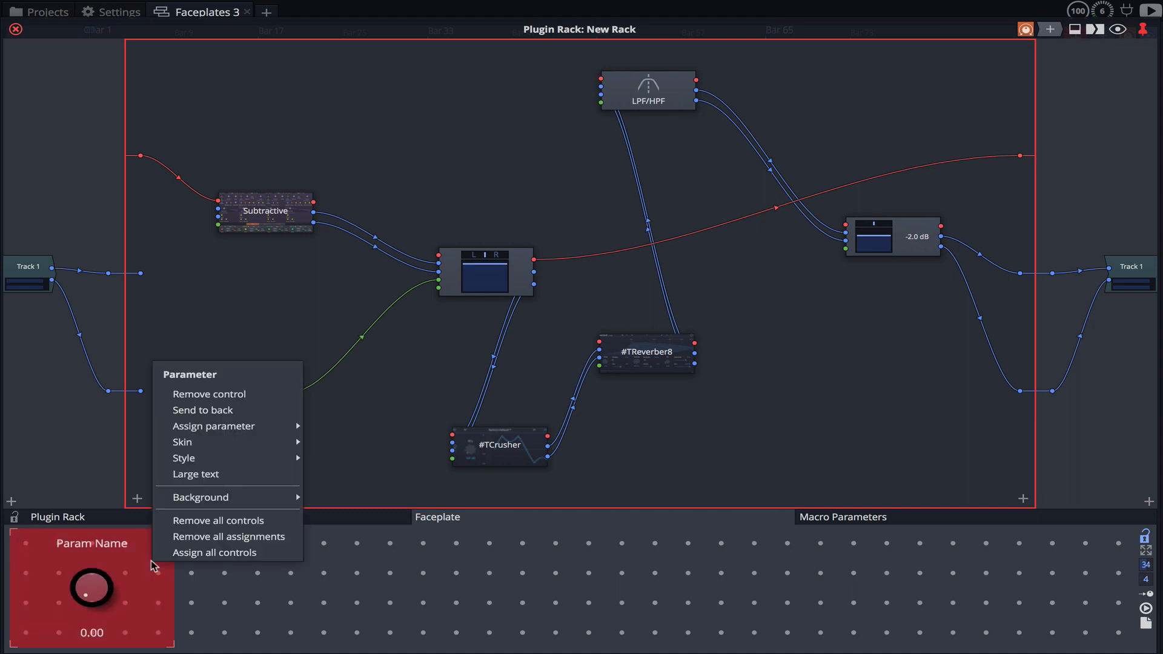
mouse_move(216, 464)
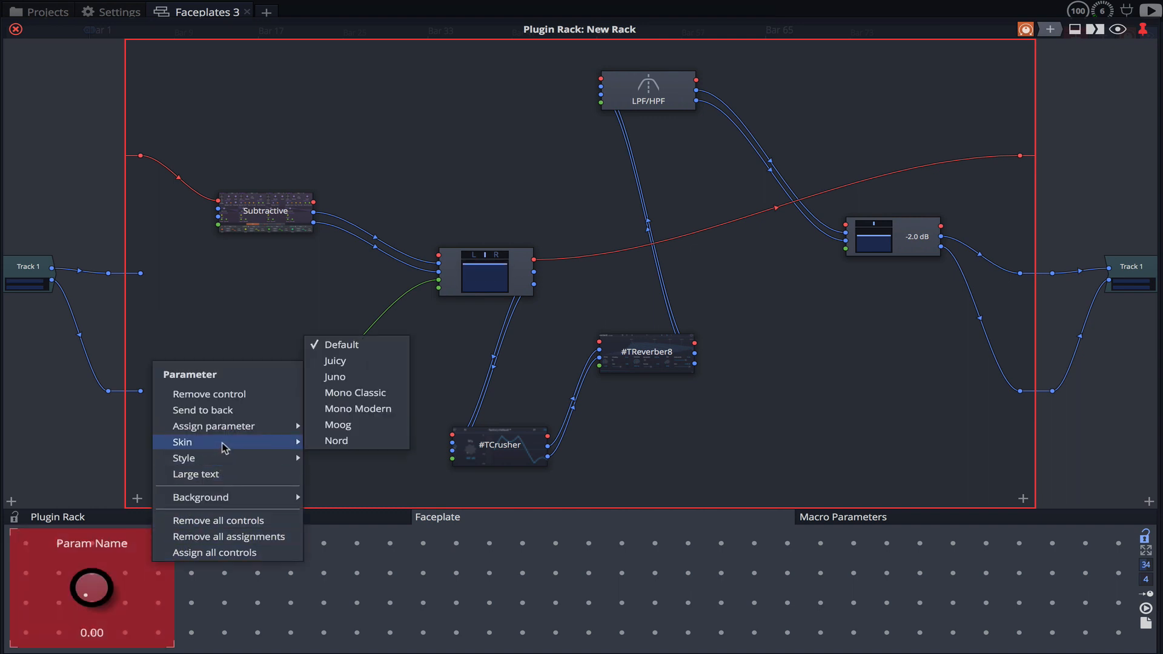
click(339, 427)
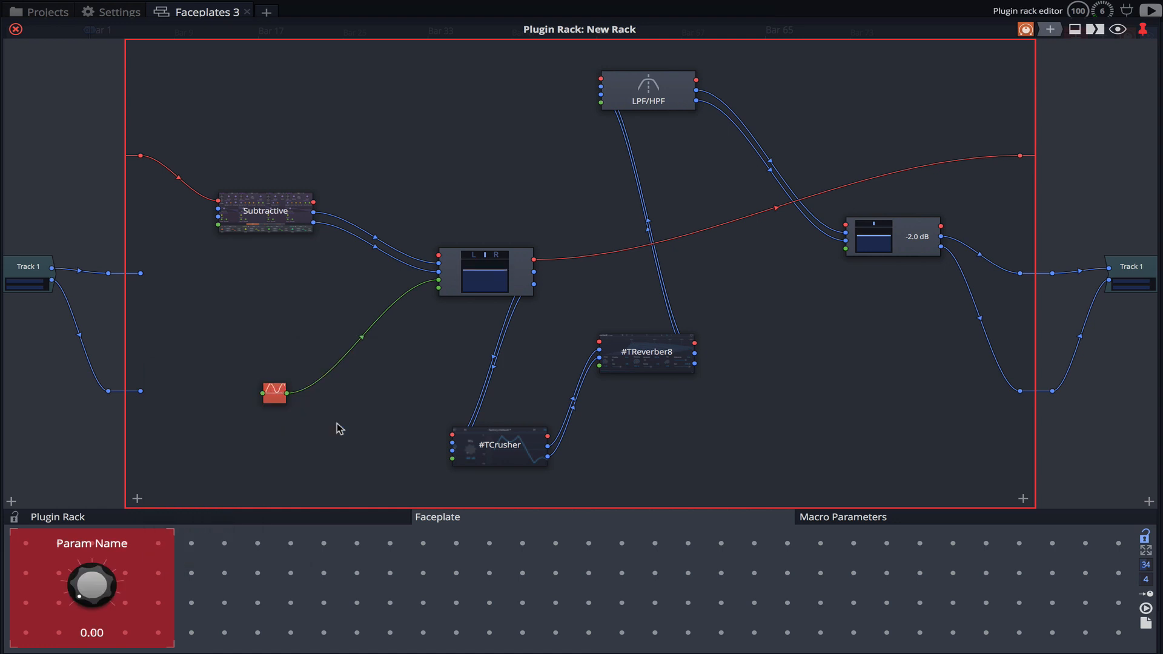
Step: Assign the large Moog-skinned Parameter control to the Mix parameter of #TReverber8
right_click(117, 591)
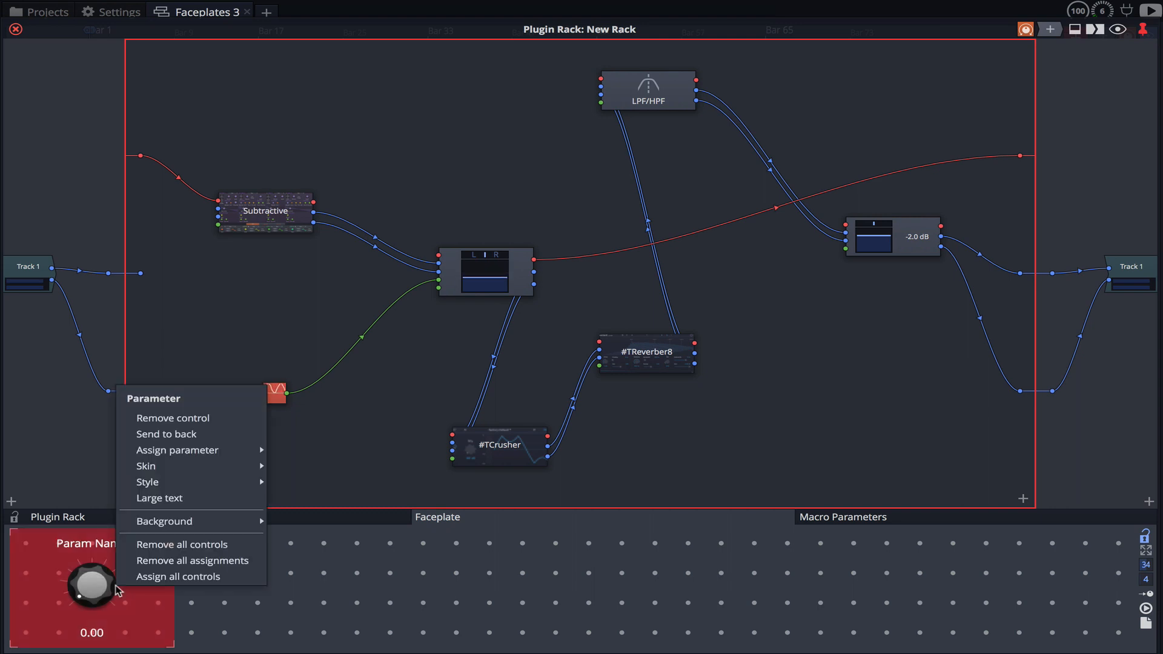
mouse_move(225, 458)
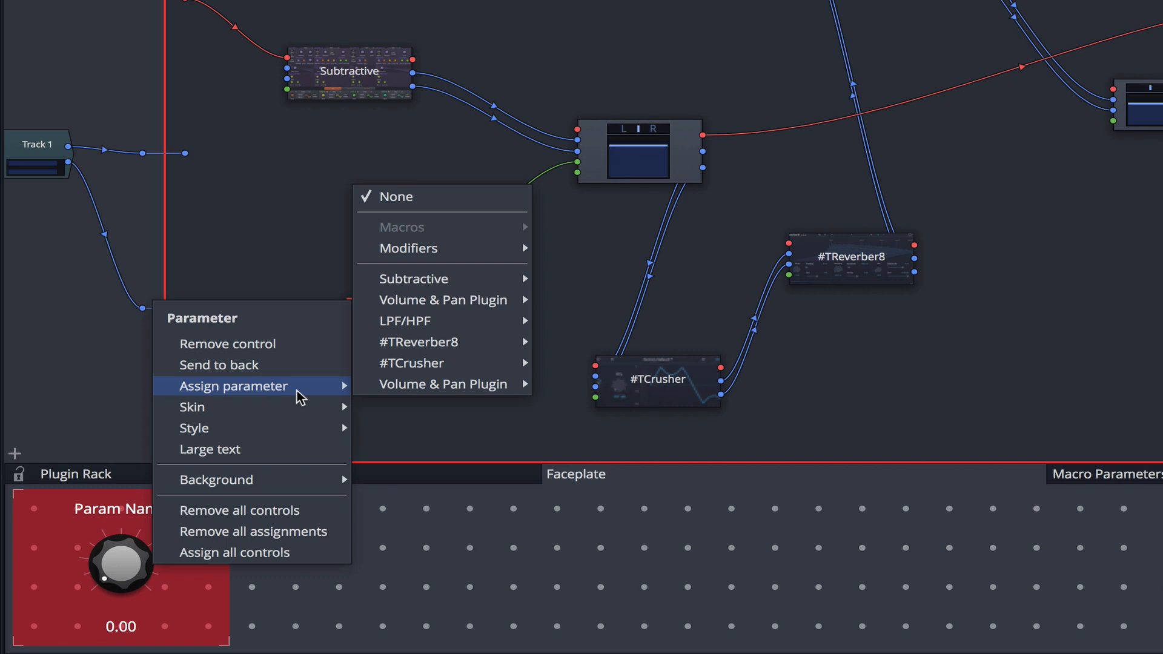
mouse_move(428, 349)
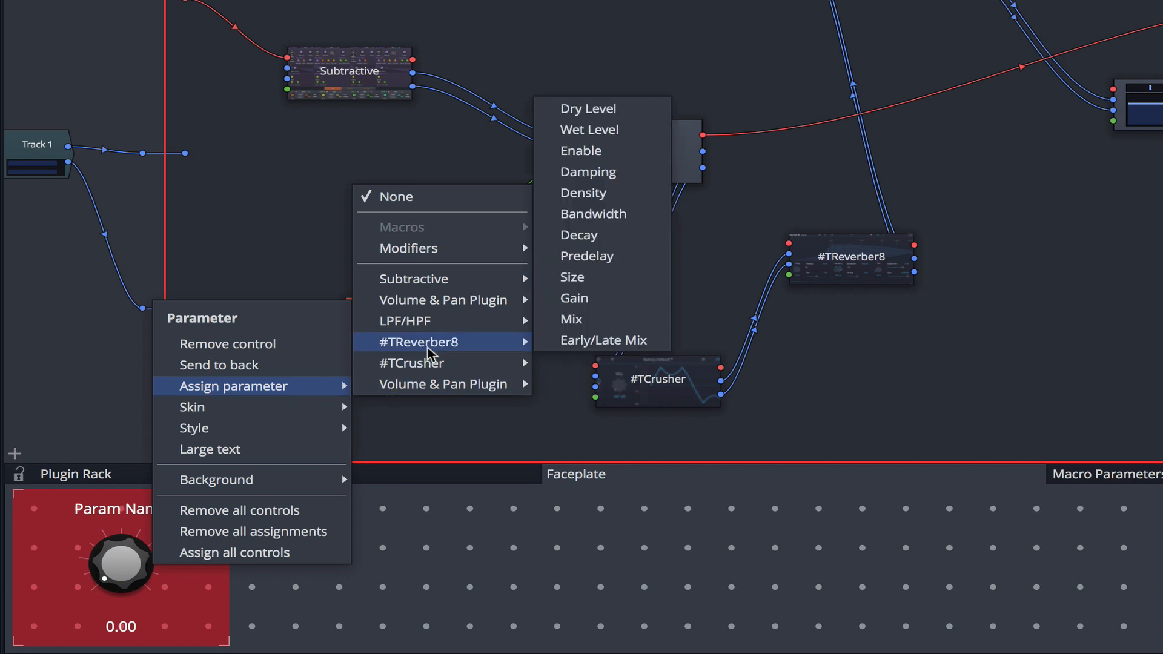
click(567, 318)
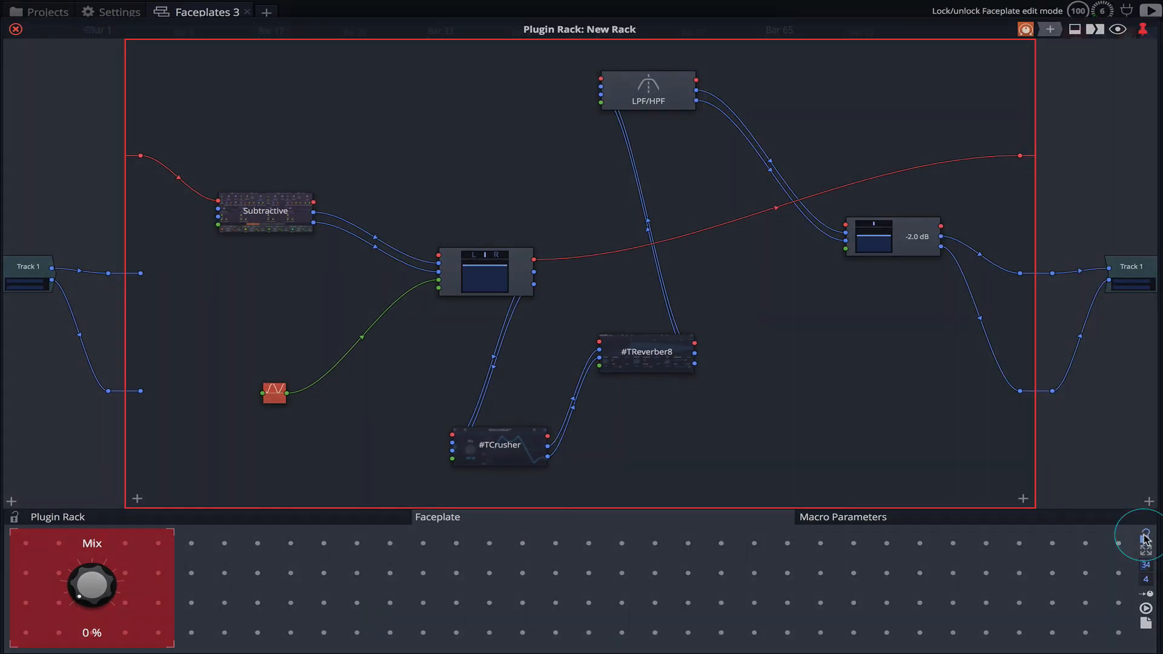
Step: Test the Mix knob with the faceplate locked, raising it to 86 % and returning it to 0 %, and unlock the faceplate again
click(1146, 536)
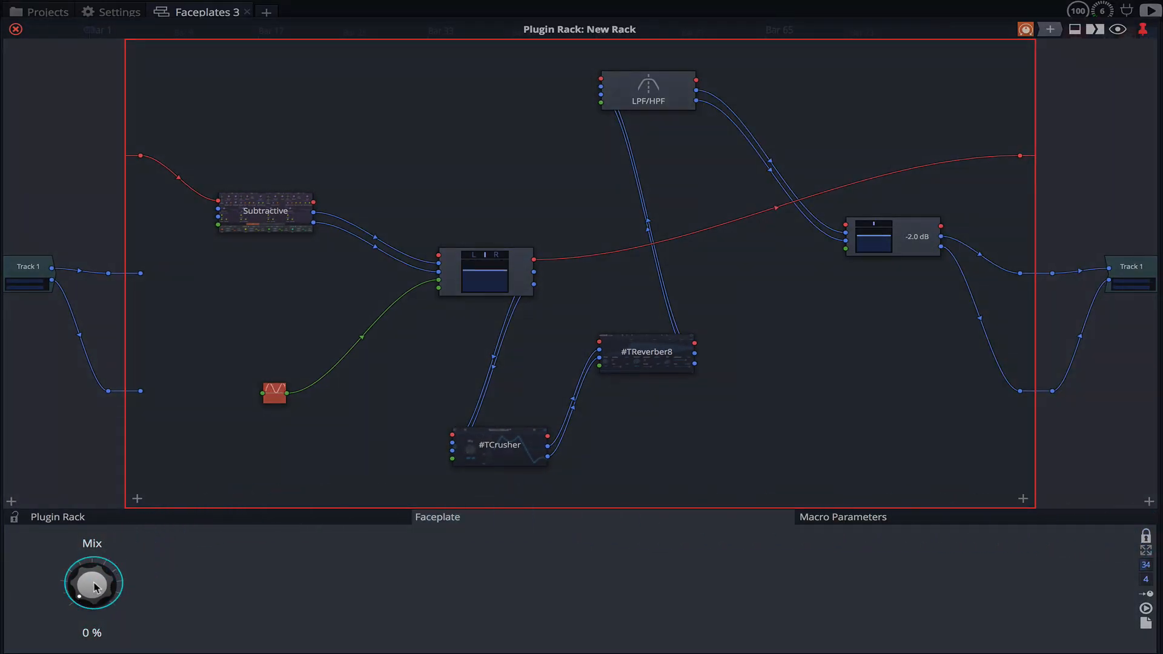
drag(92, 588, 165, 494)
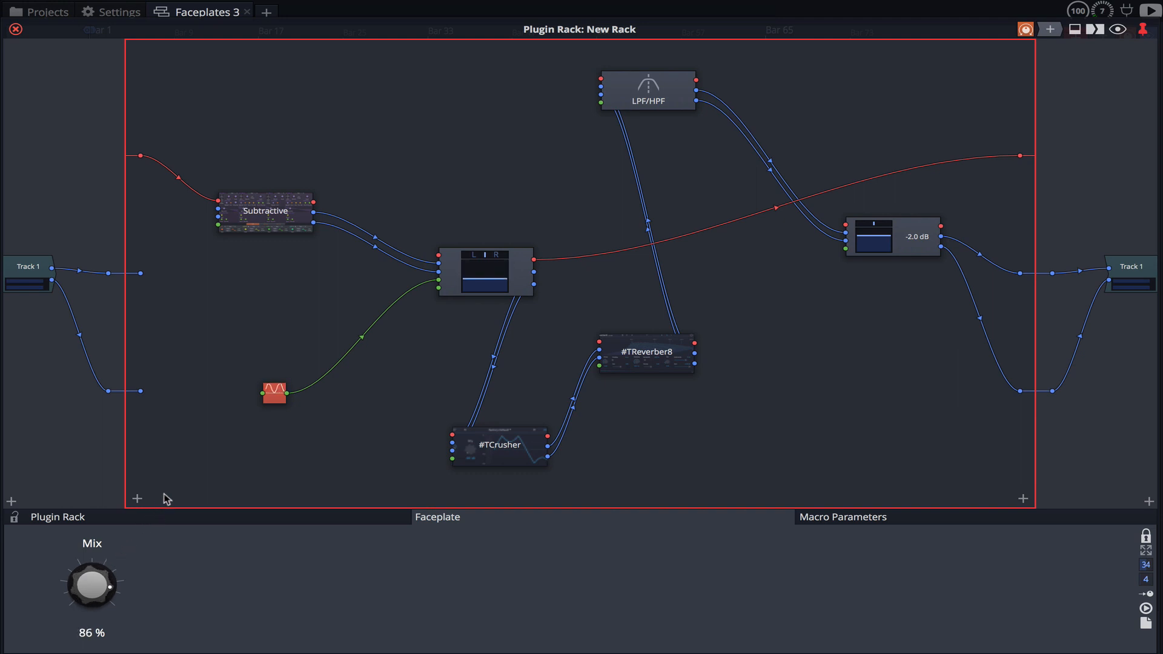
drag(97, 581, 91, 648)
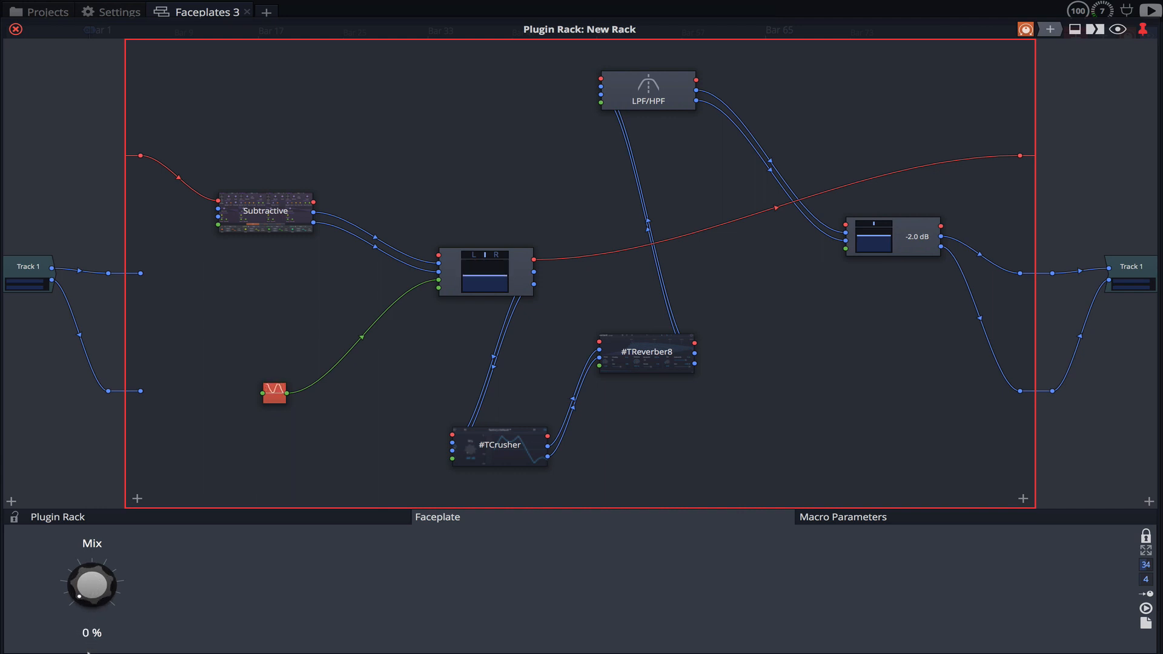
click(1144, 536)
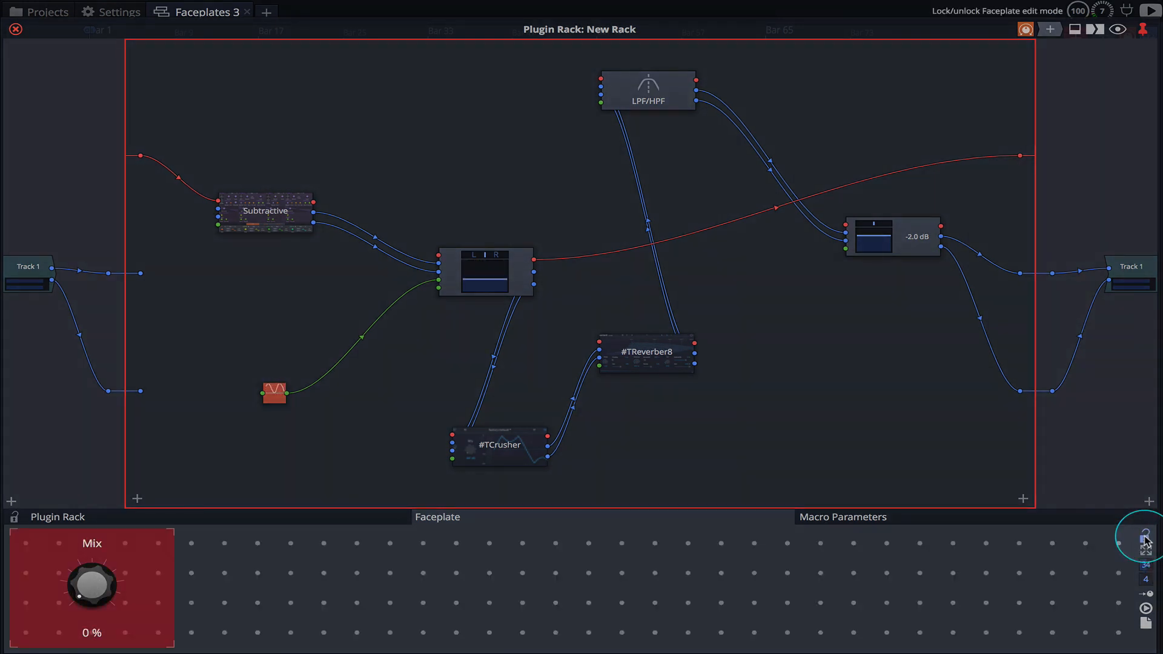
Step: Add a second Parameter control to the right of the Mix knob and set its style to Linear horizontal
right_click(242, 587)
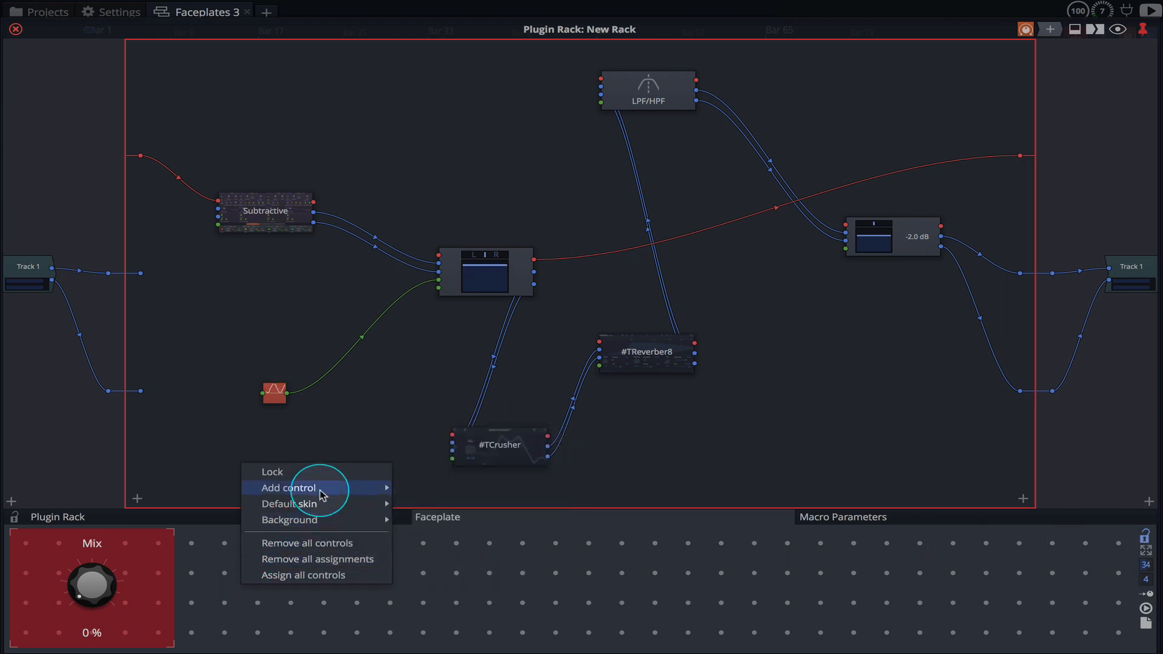
mouse_move(321, 492)
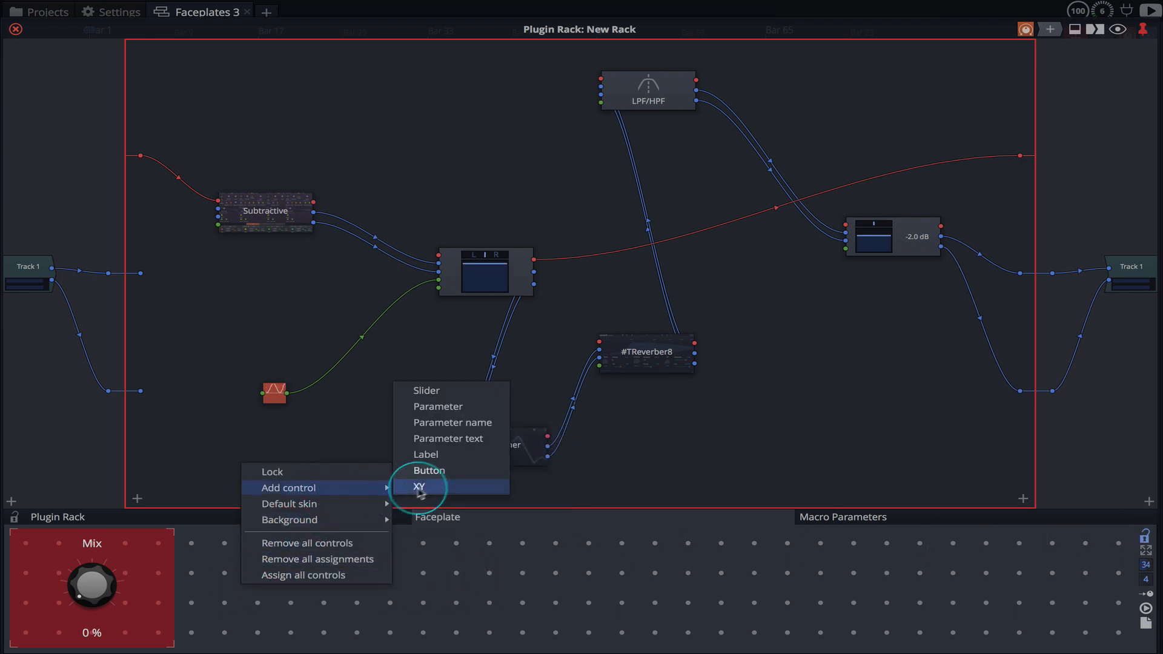
click(468, 413)
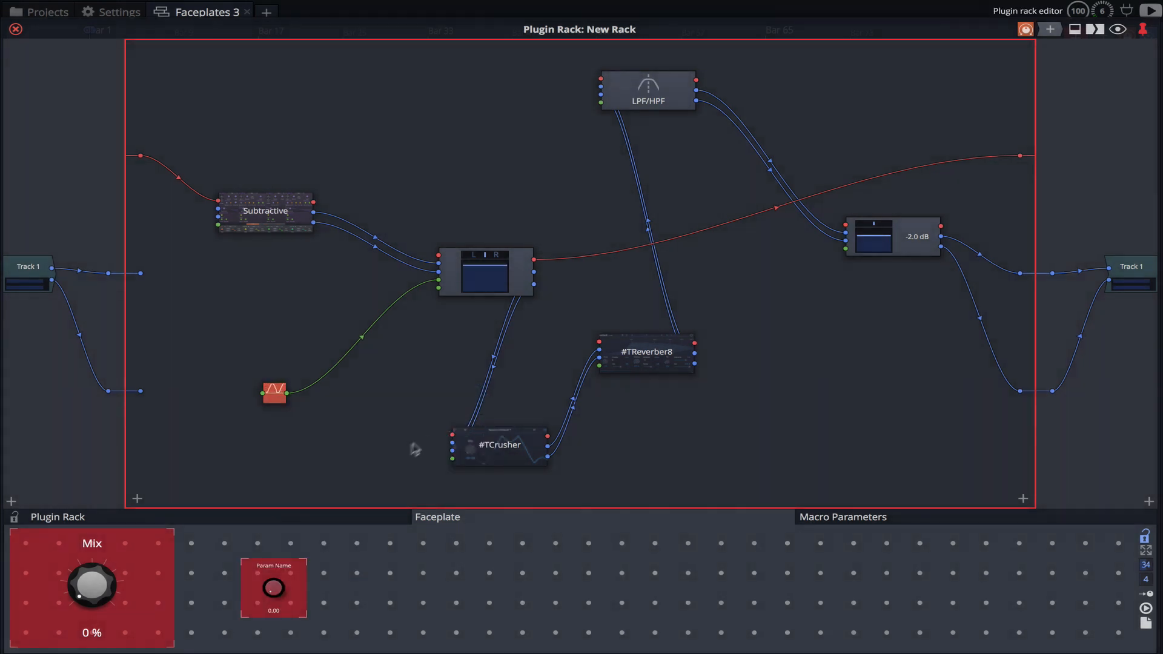
right_click(272, 589)
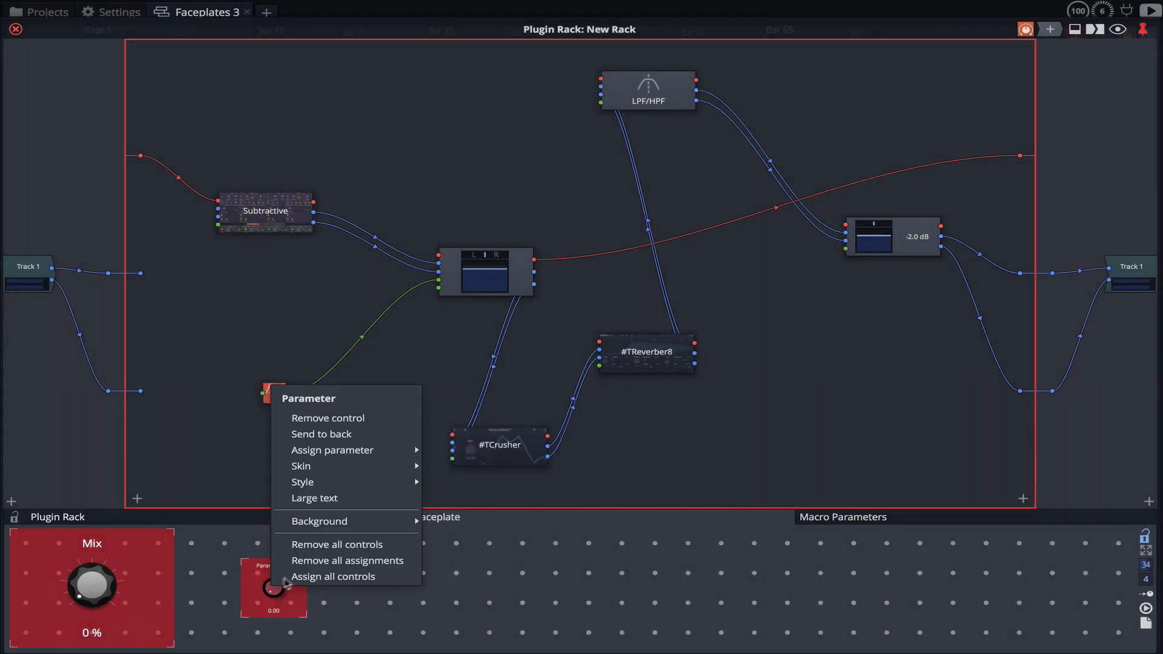
mouse_move(355, 482)
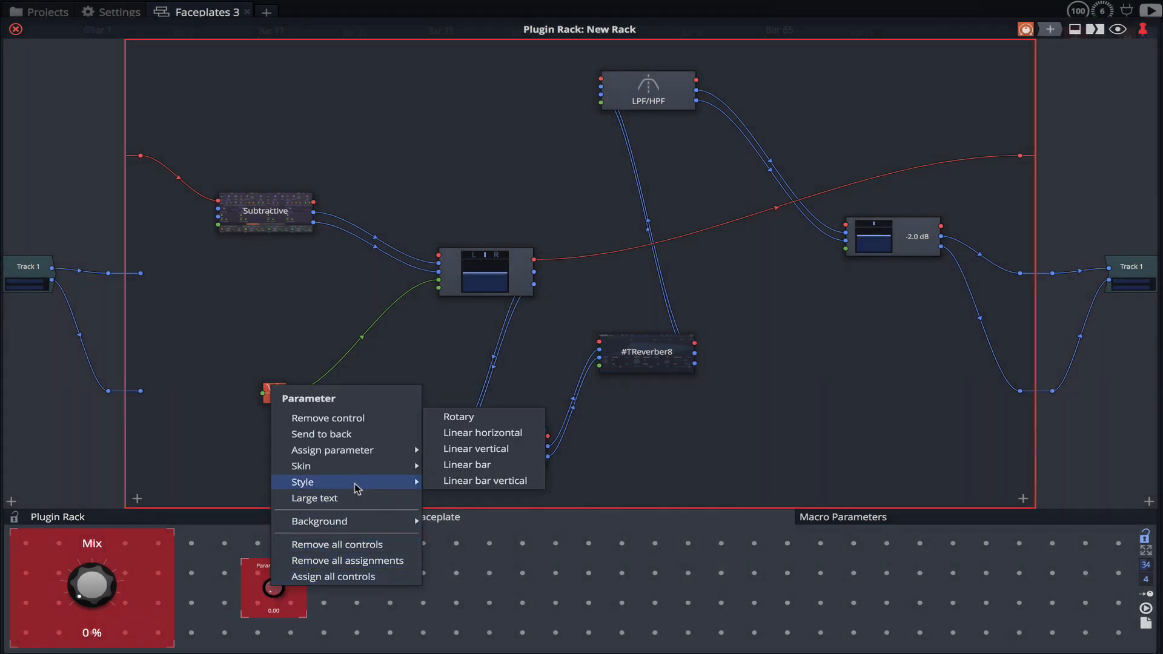
click(502, 432)
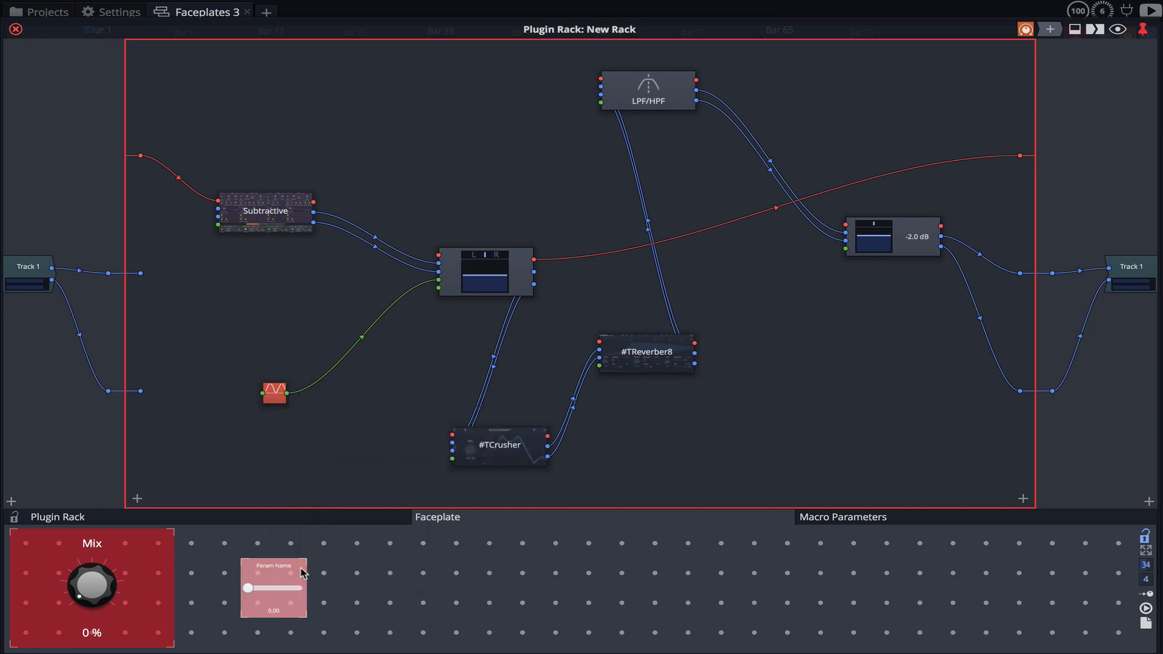
Step: Widen the linear control to six columns, apply the Nord skin, and place it one column right of the Mix knob
drag(306, 571, 460, 580)
right_click(437, 580)
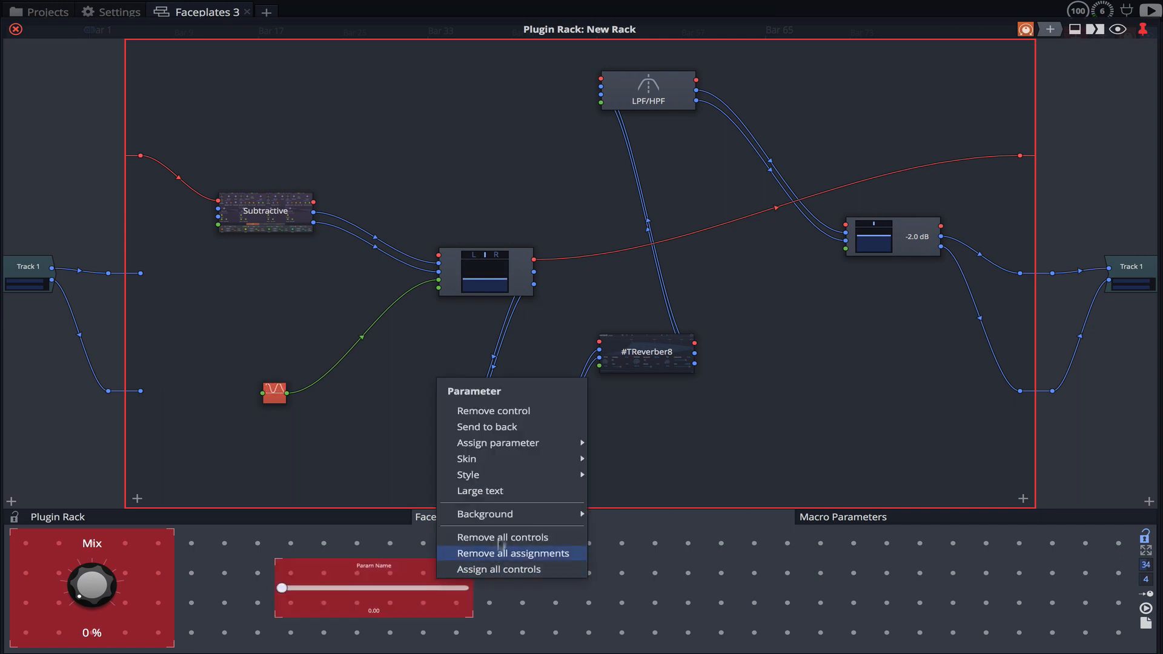
mouse_move(517, 466)
click(620, 457)
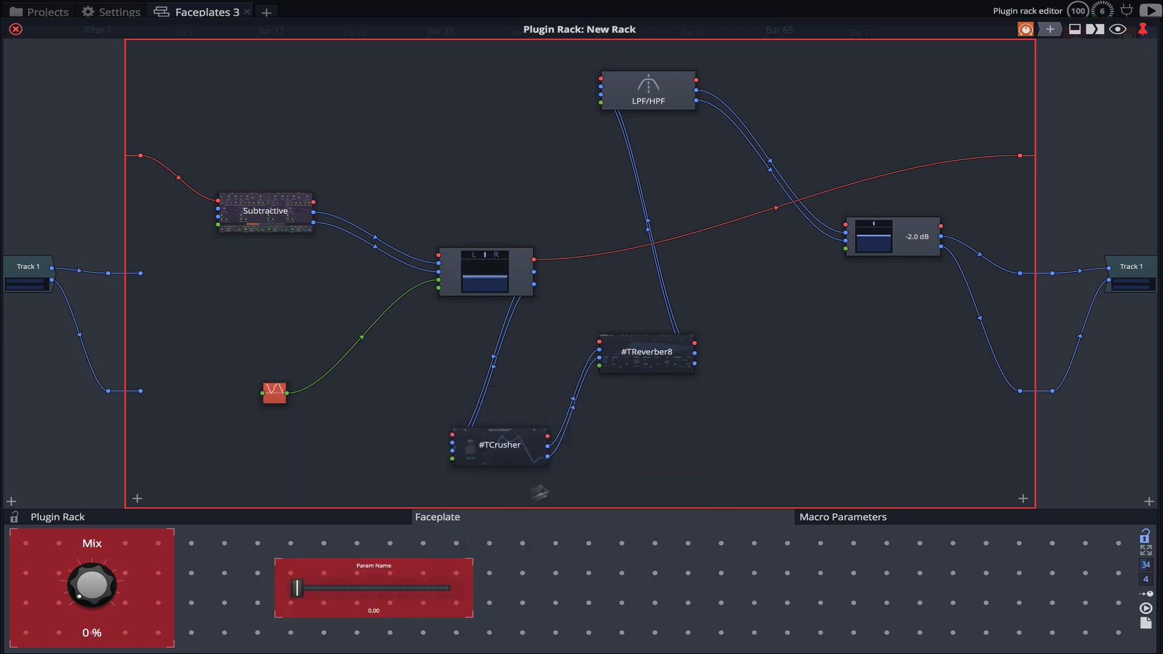
drag(432, 571, 366, 571)
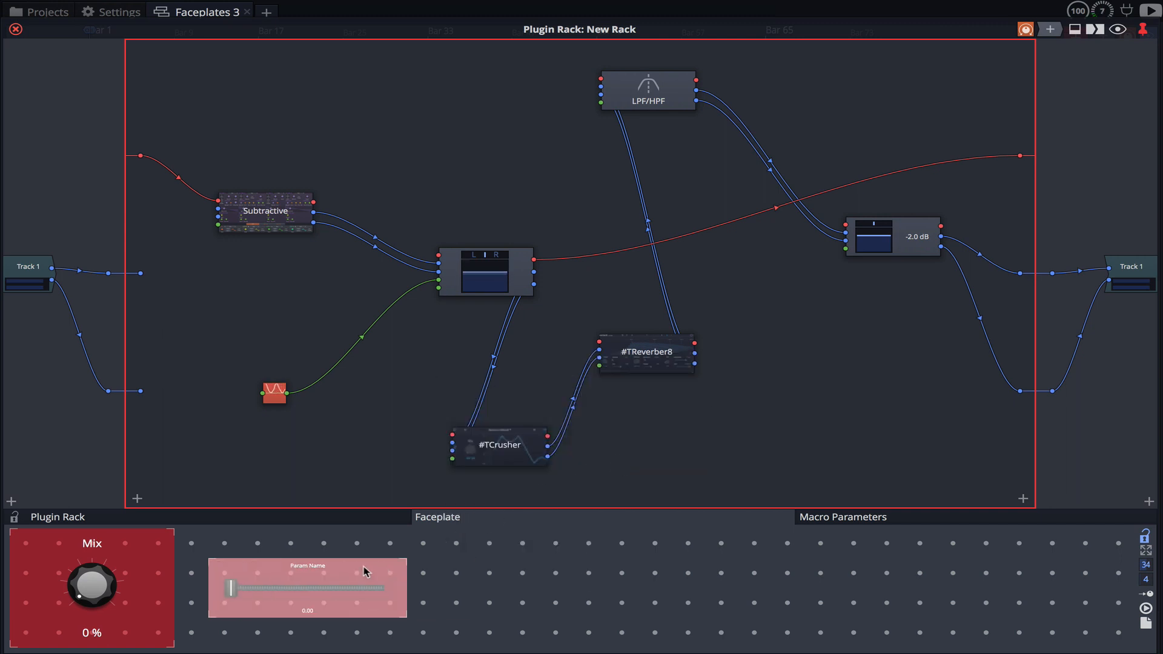
Step: Assign the horizontal slider control to the Frequency parameter of LPF/HPF
right_click(365, 571)
mouse_move(487, 435)
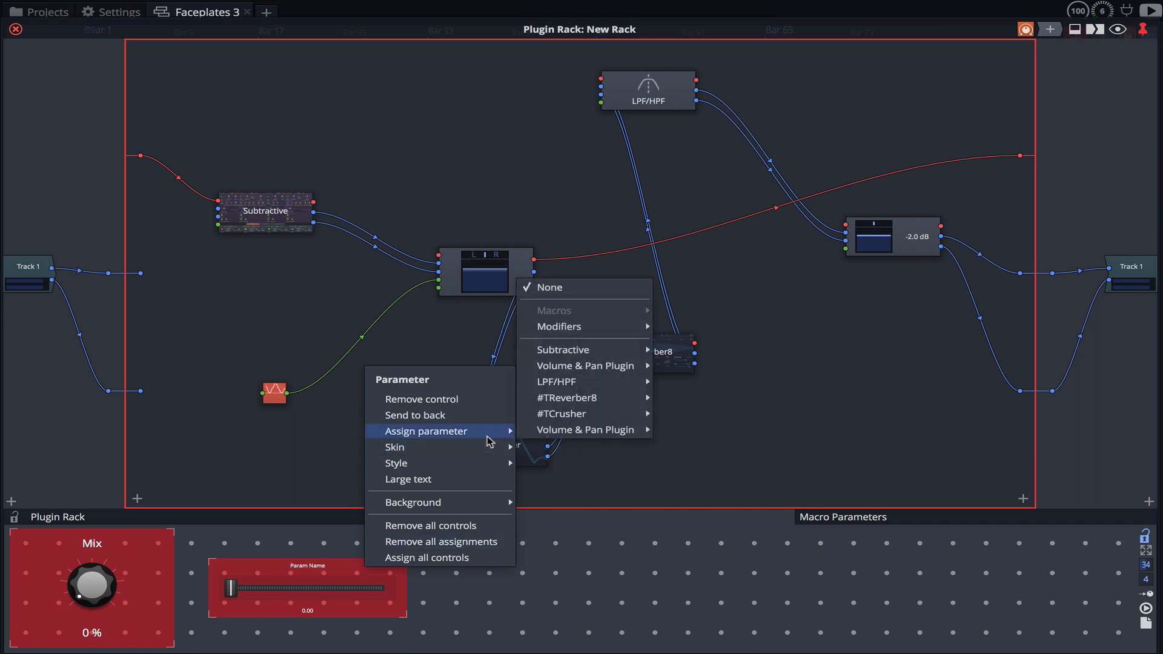
mouse_move(577, 386)
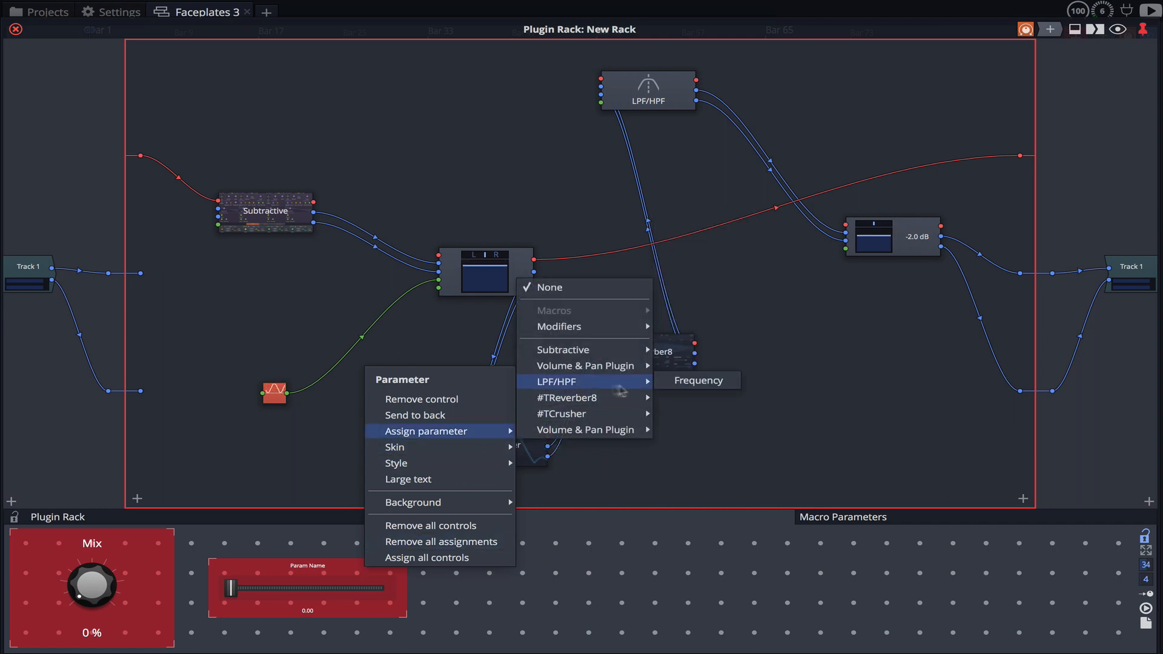
click(691, 381)
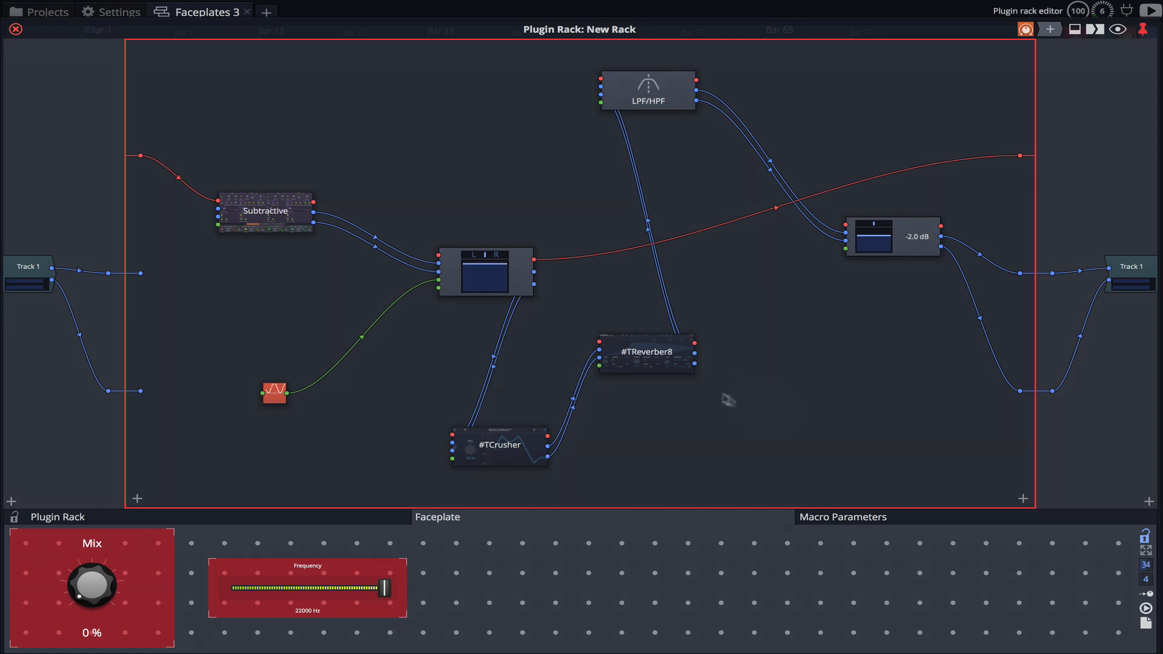
Step: Test the Frequency slider with the faceplate locked, return it to 22000 Hz, and unlock the faceplate again
click(1145, 538)
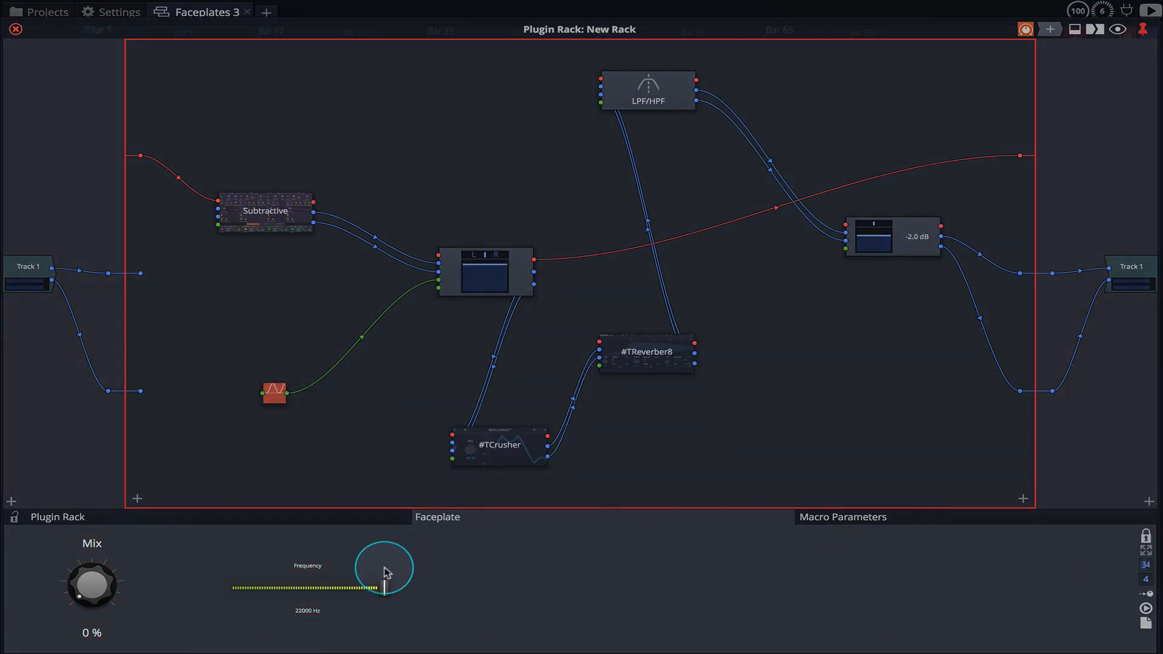
drag(383, 587, 494, 599)
click(1145, 537)
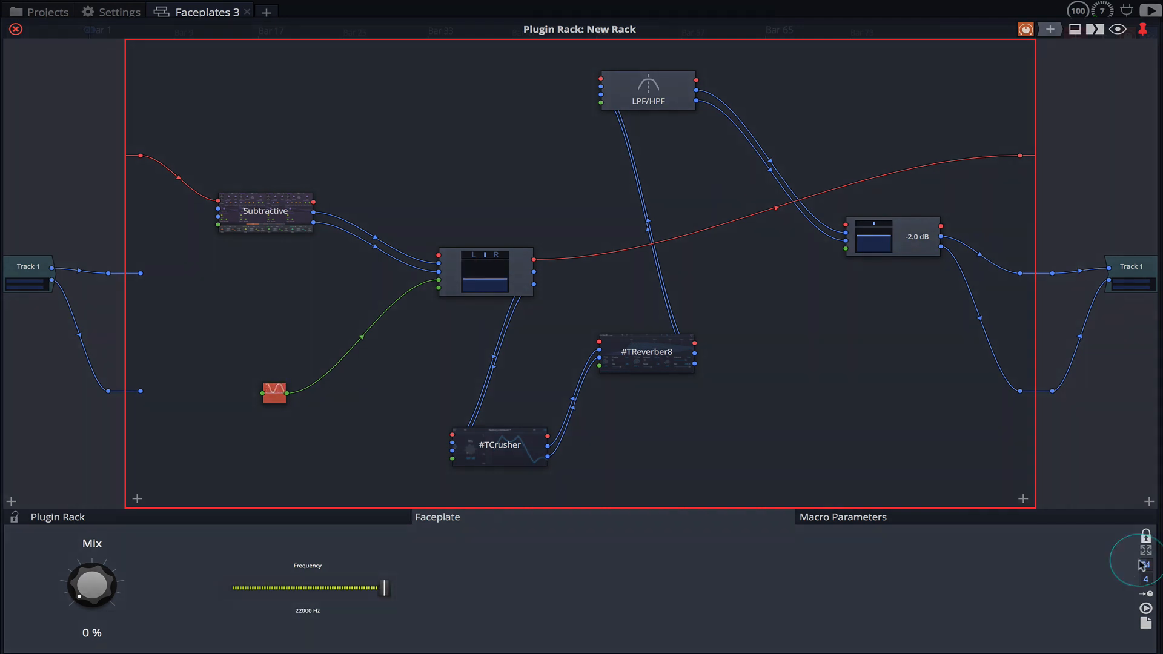
Step: Add a third Parameter control to the right of the Frequency slider and enlarge it to four columns wide and full height
right_click(527, 585)
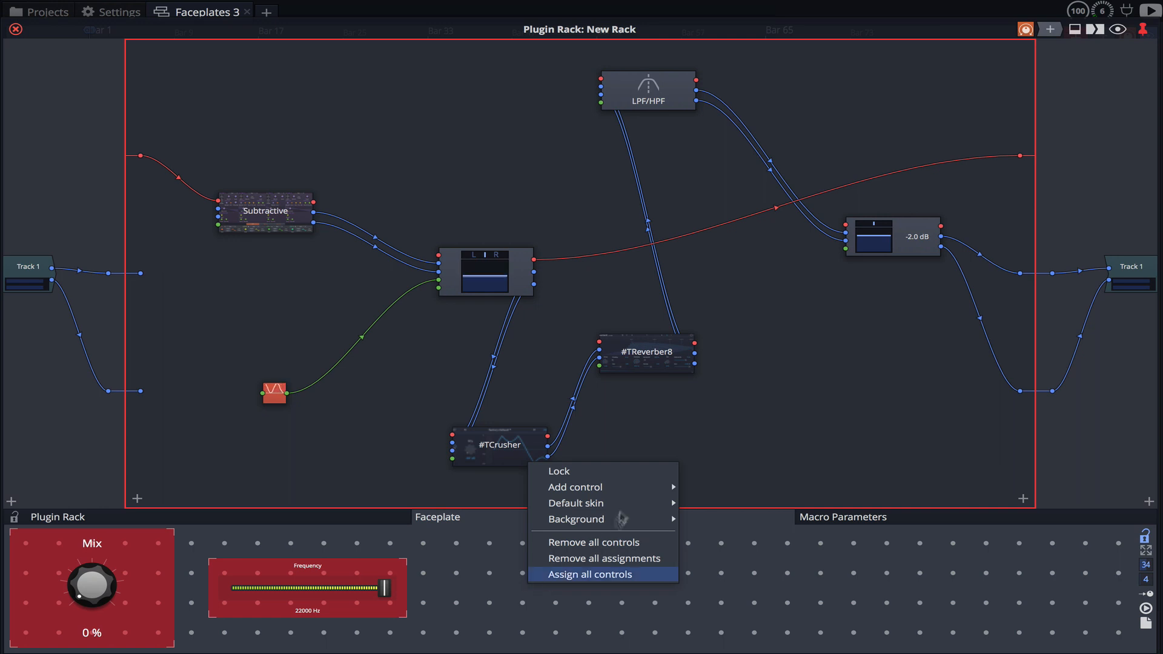
mouse_move(626, 485)
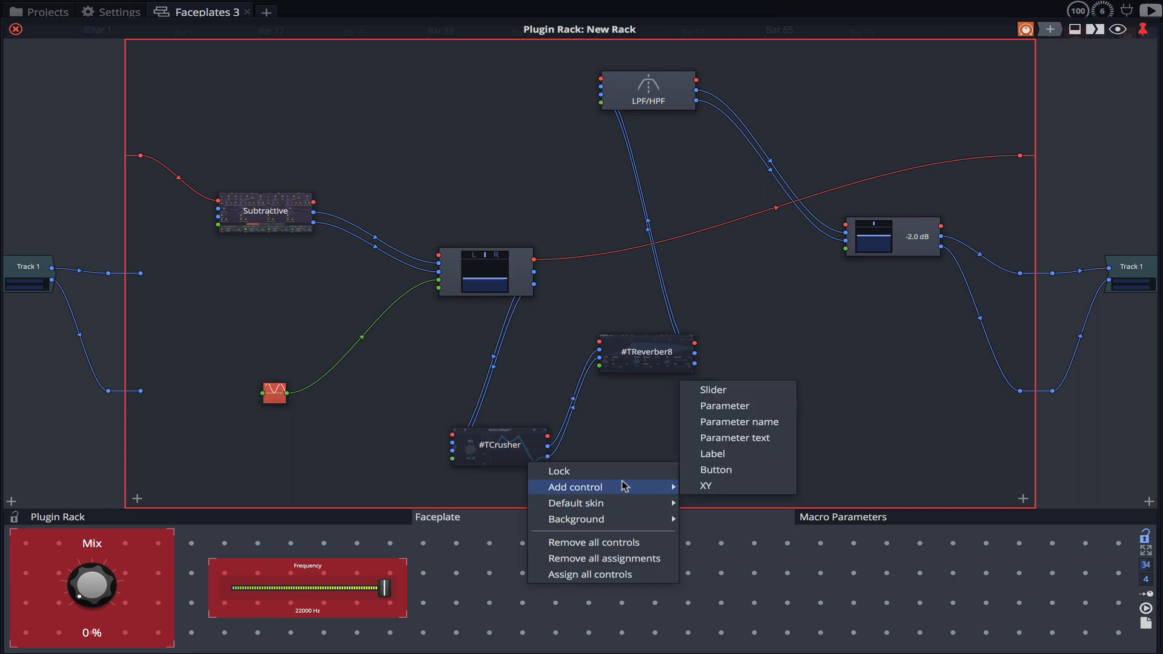
click(759, 411)
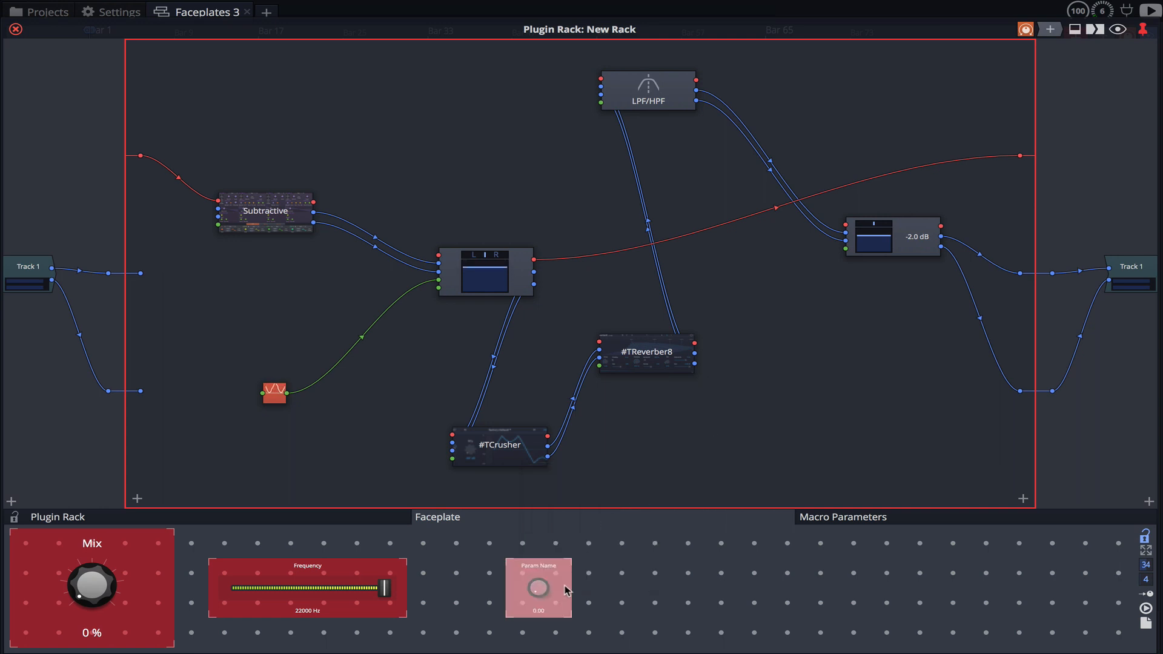
drag(566, 590, 636, 590)
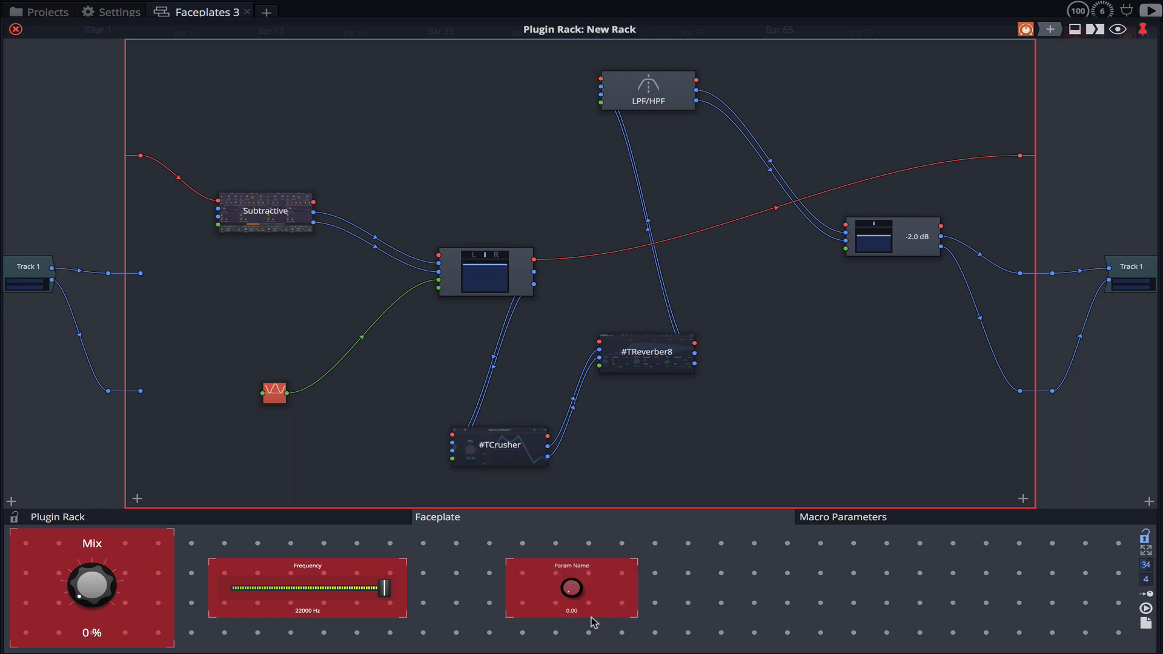
drag(591, 620, 592, 634)
drag(593, 560, 598, 547)
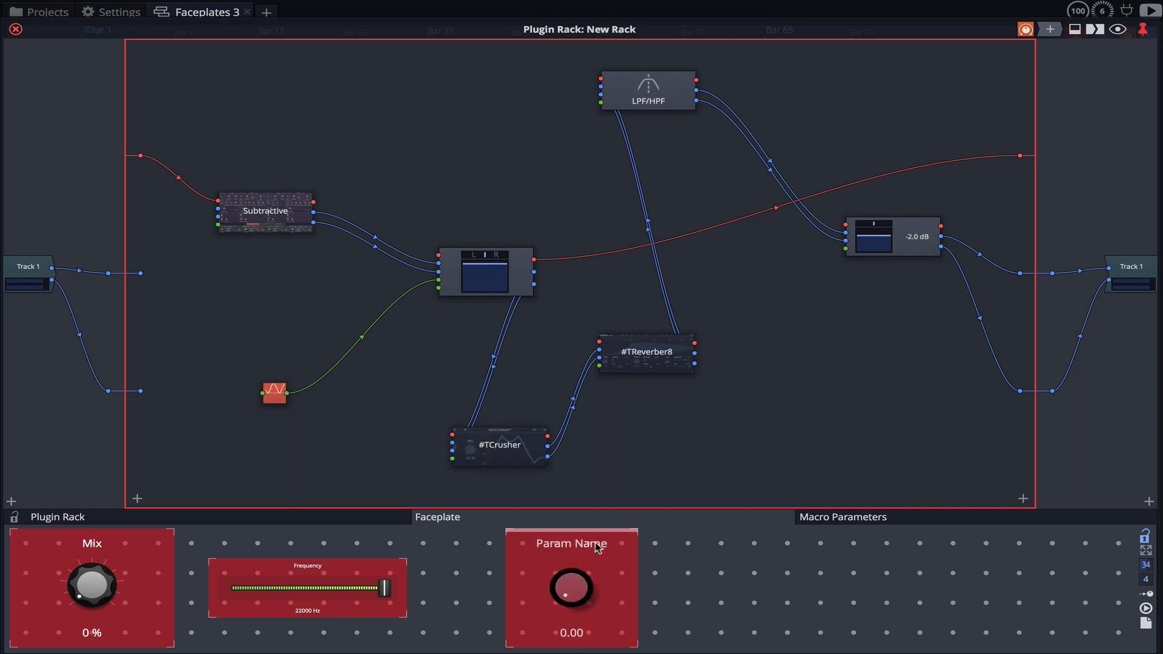
Step: Set the skin of the third Parameter control to Juno
right_click(583, 588)
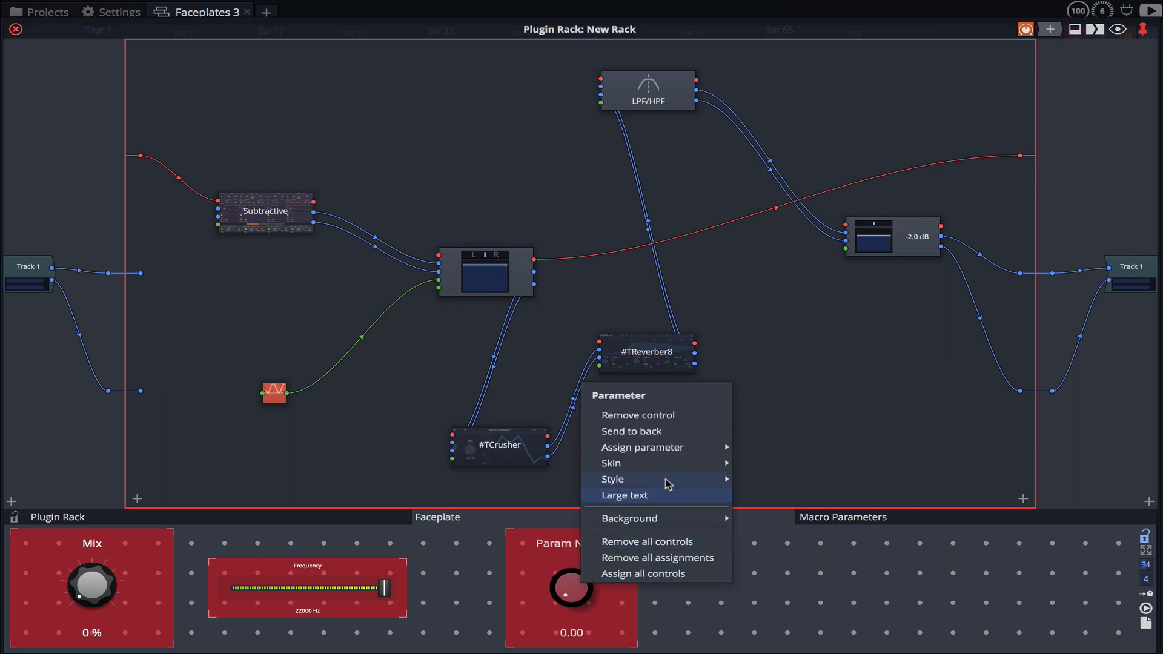
mouse_move(669, 477)
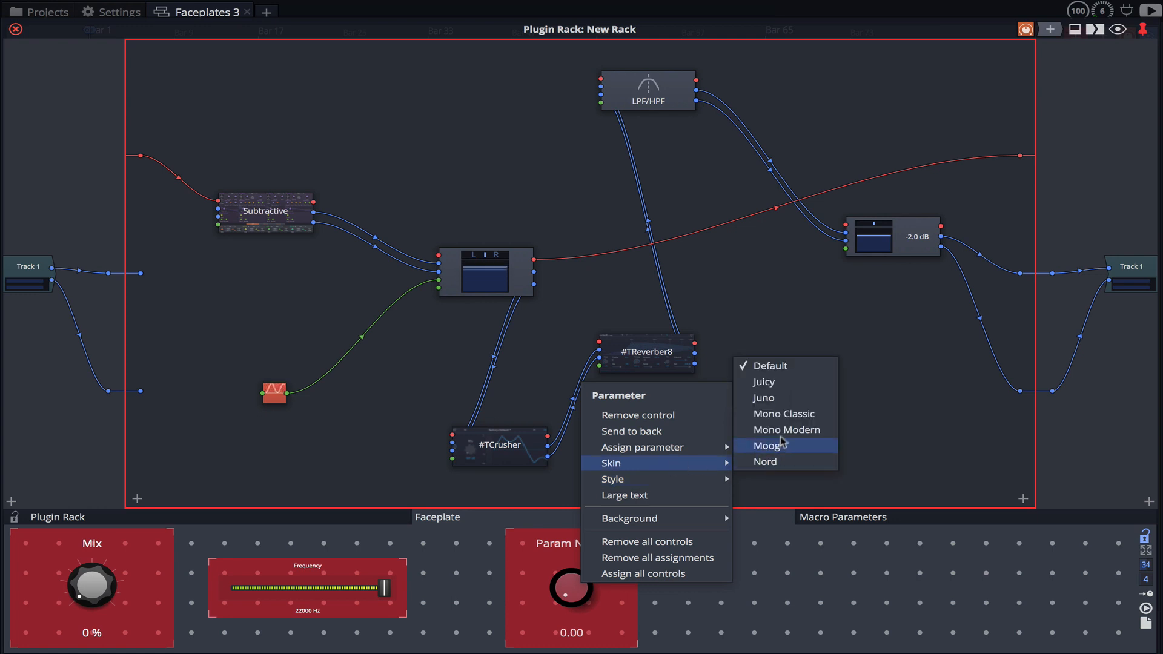
click(785, 399)
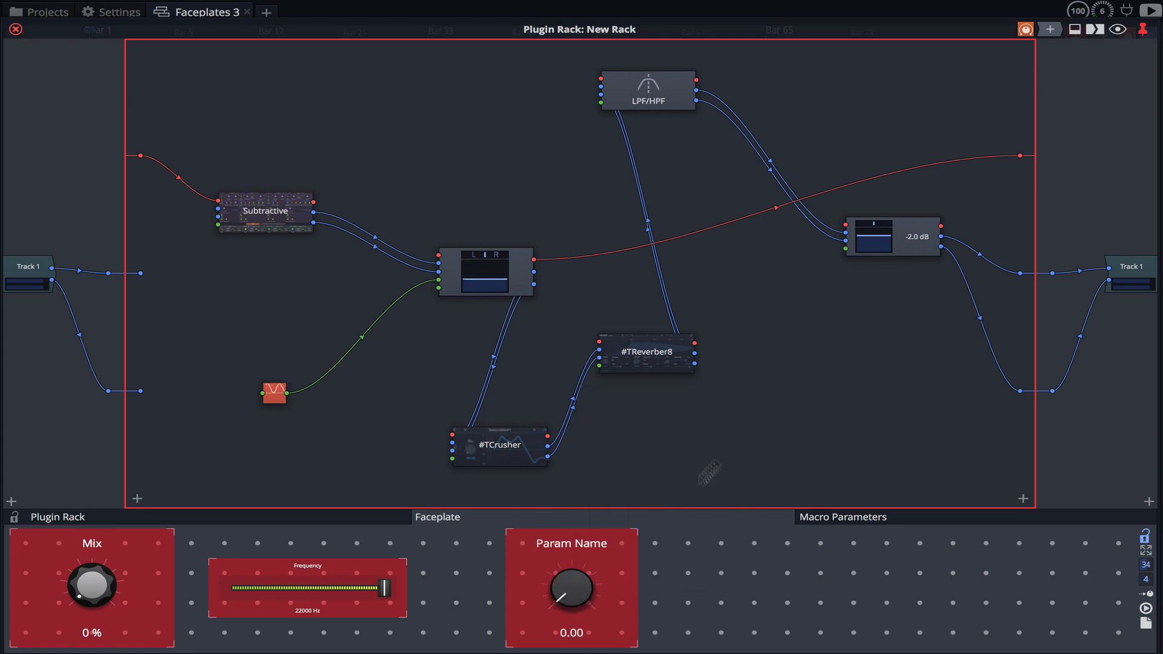
Step: Assign the Juno-skinned control to the Rate parameter of the LFO Modifier
right_click(597, 580)
mouse_move(678, 442)
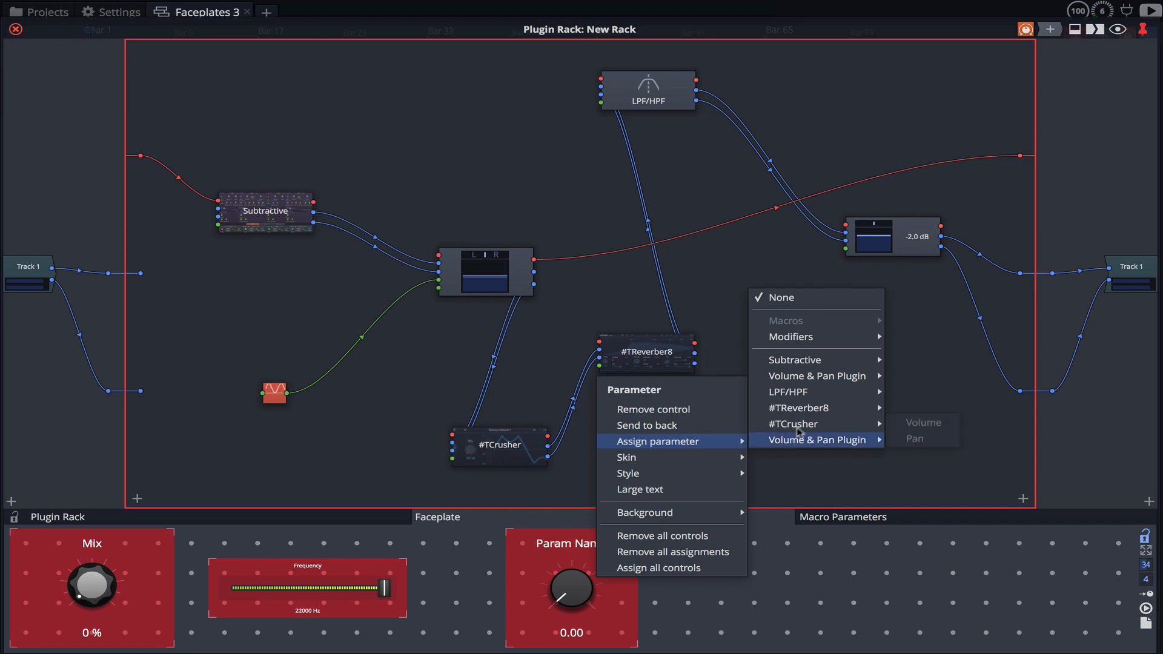
mouse_move(814, 341)
mouse_move(922, 338)
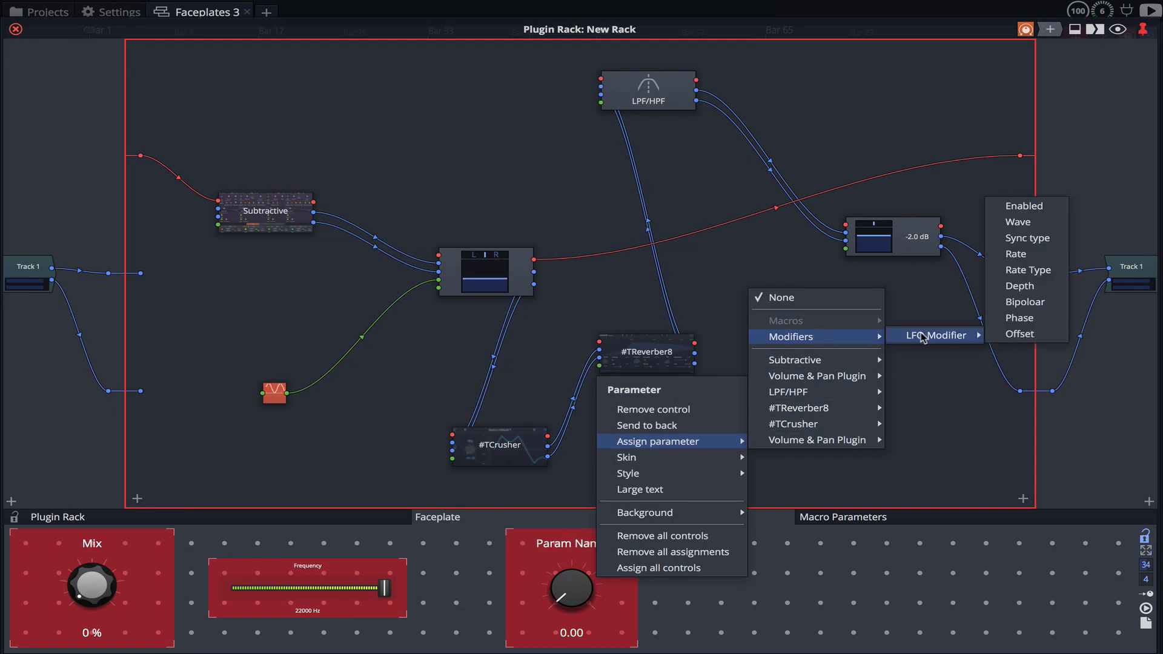
click(1022, 254)
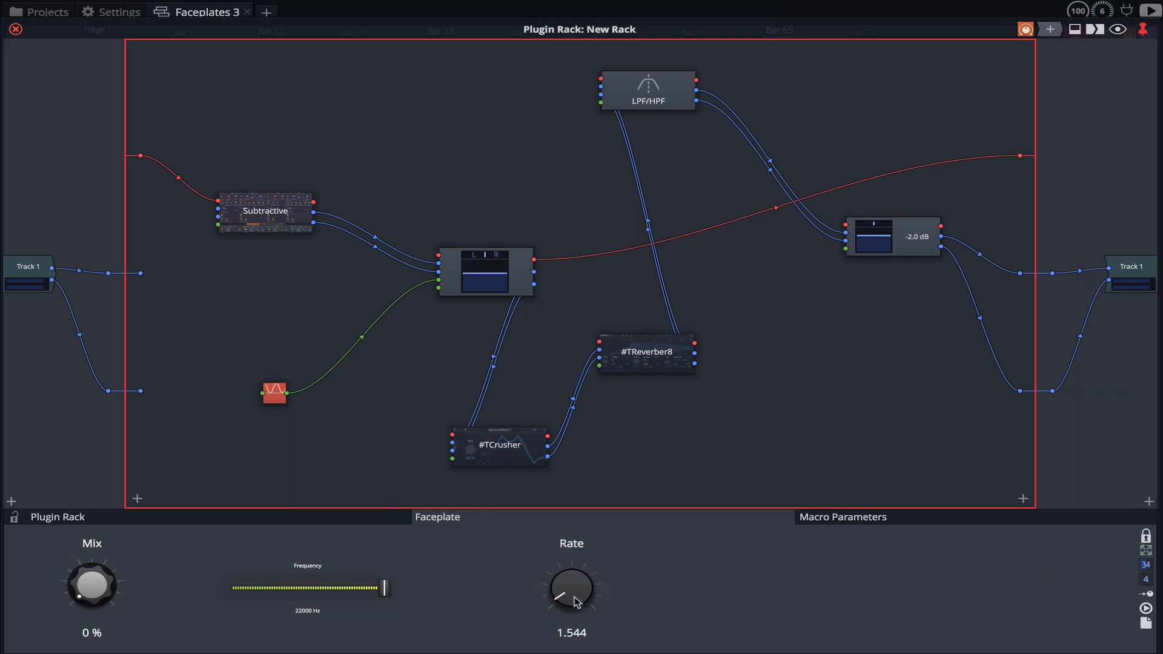
Step: Try out the Rate knob on the locked faceplate, lowering it to 0.010 and raising it to about 1.43
mouse_move(574, 597)
mouse_down()
mouse_move(612, 549)
mouse_move(573, 602)
mouse_up()
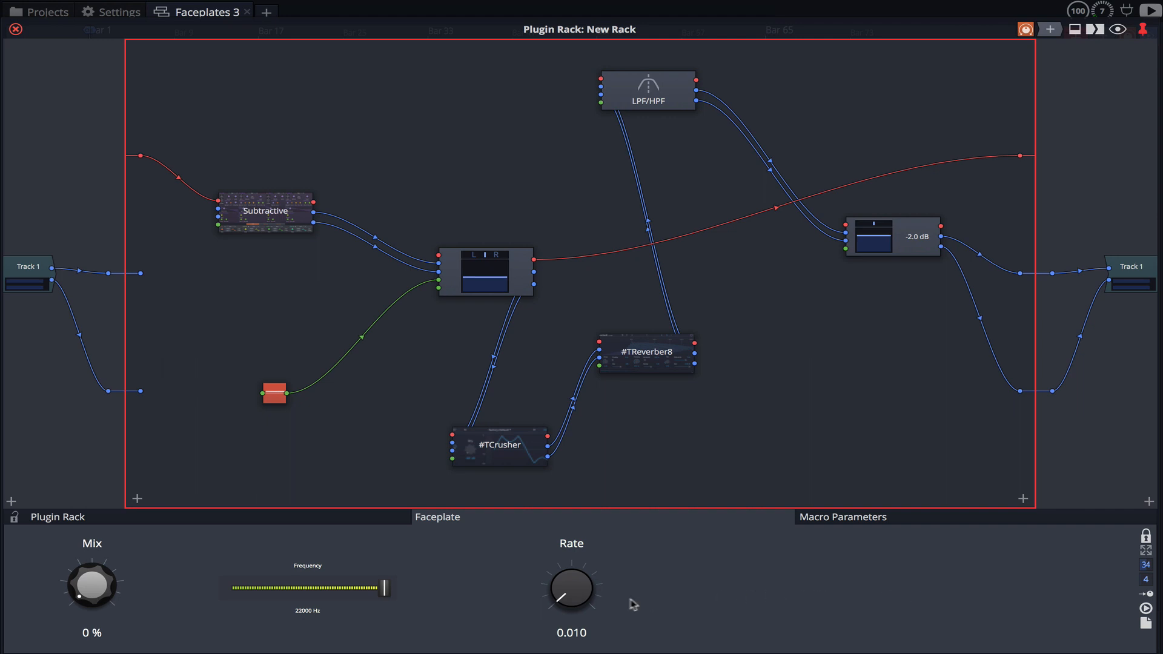
drag(572, 595, 577, 584)
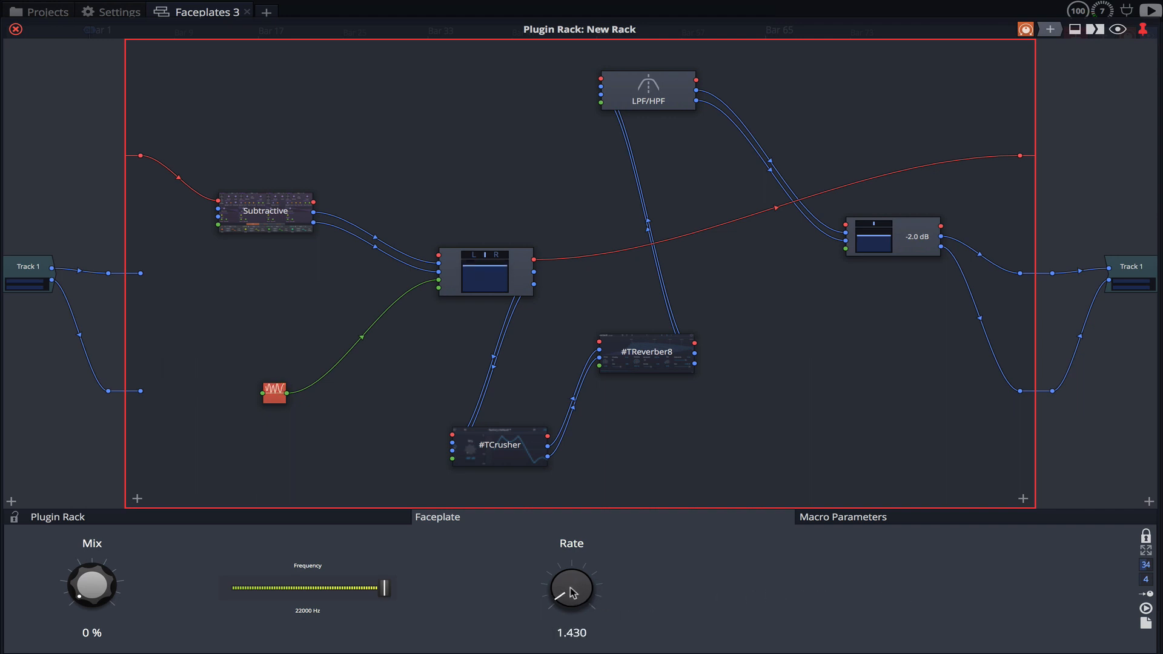
Step: Unlock the rack faceplate and add a Button control to the right of the Rate knob
click(1146, 536)
right_click(715, 584)
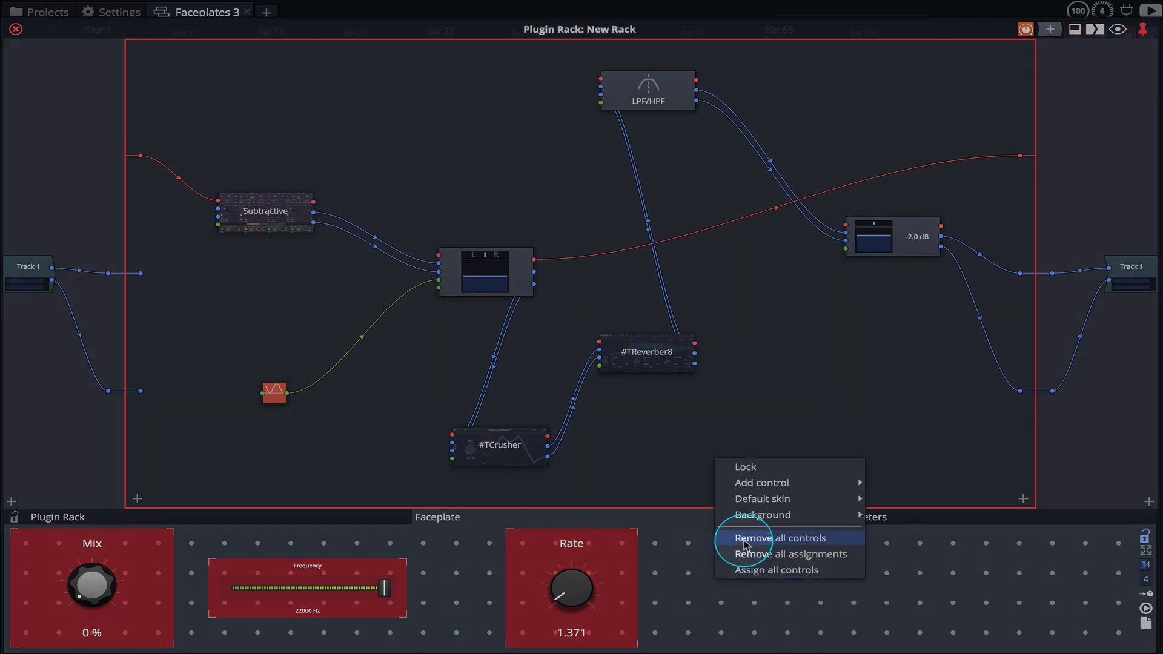
mouse_move(787, 483)
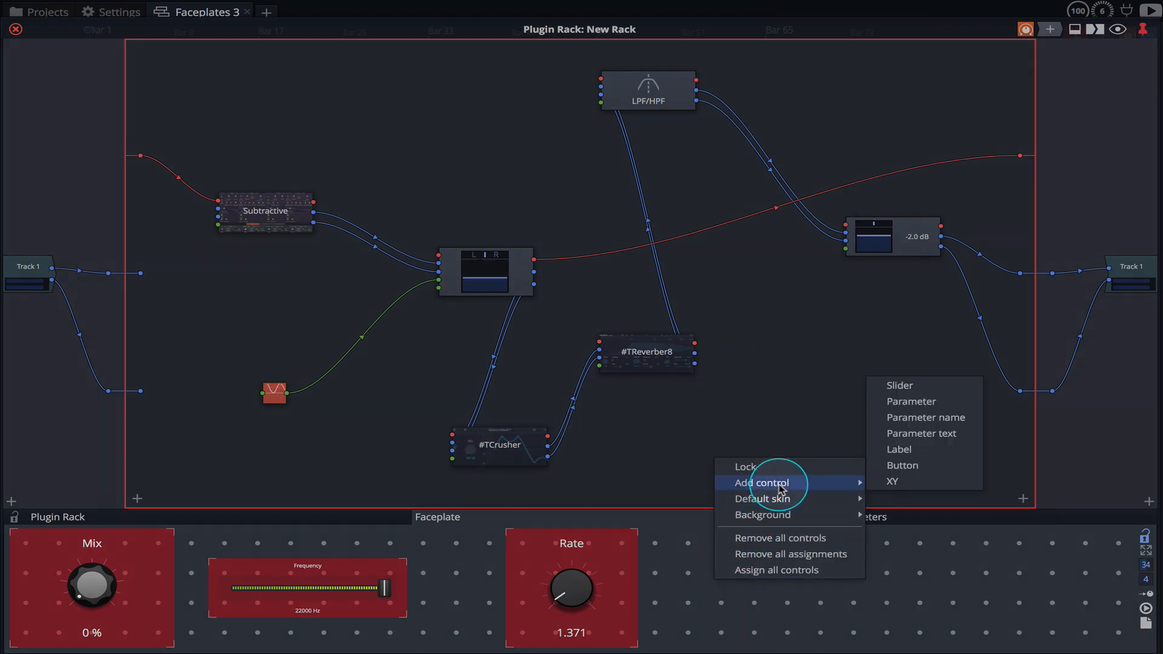
click(912, 470)
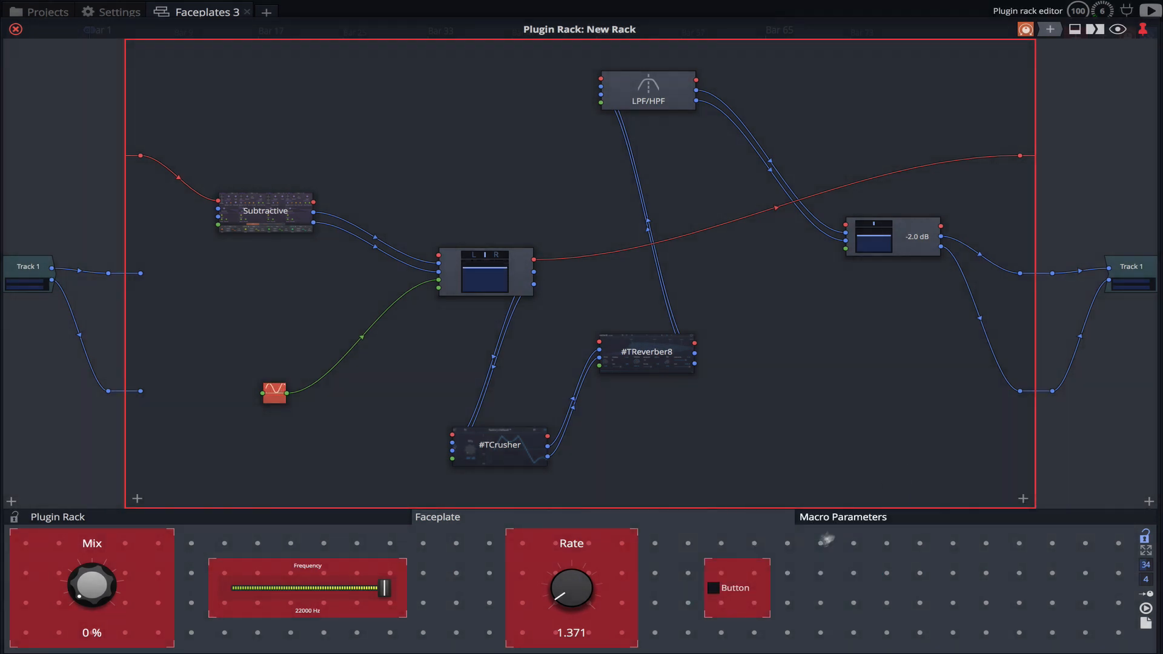
Step: Set the new button's skin to Moog and widen the button to three columns
right_click(759, 580)
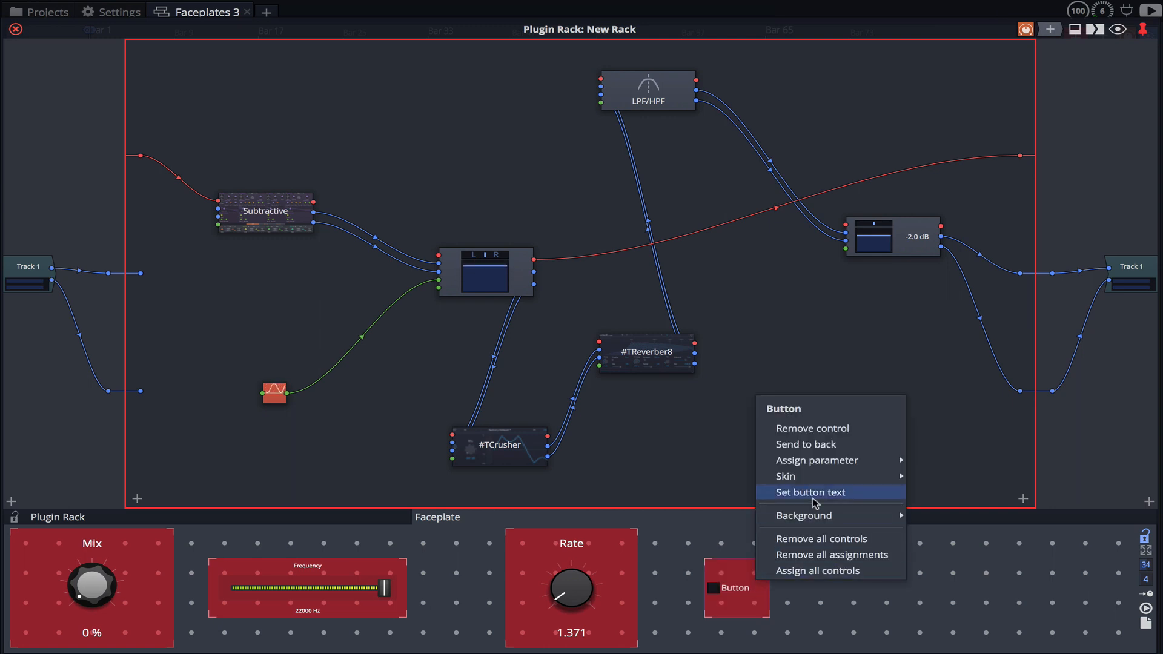
mouse_move(828, 479)
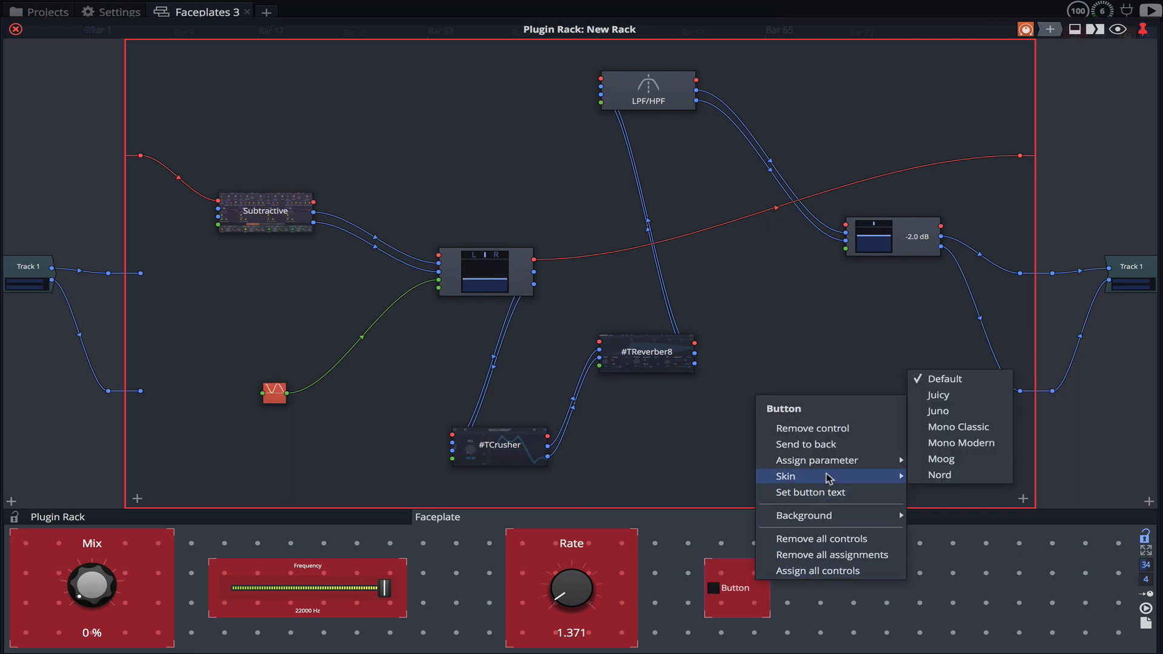
click(944, 461)
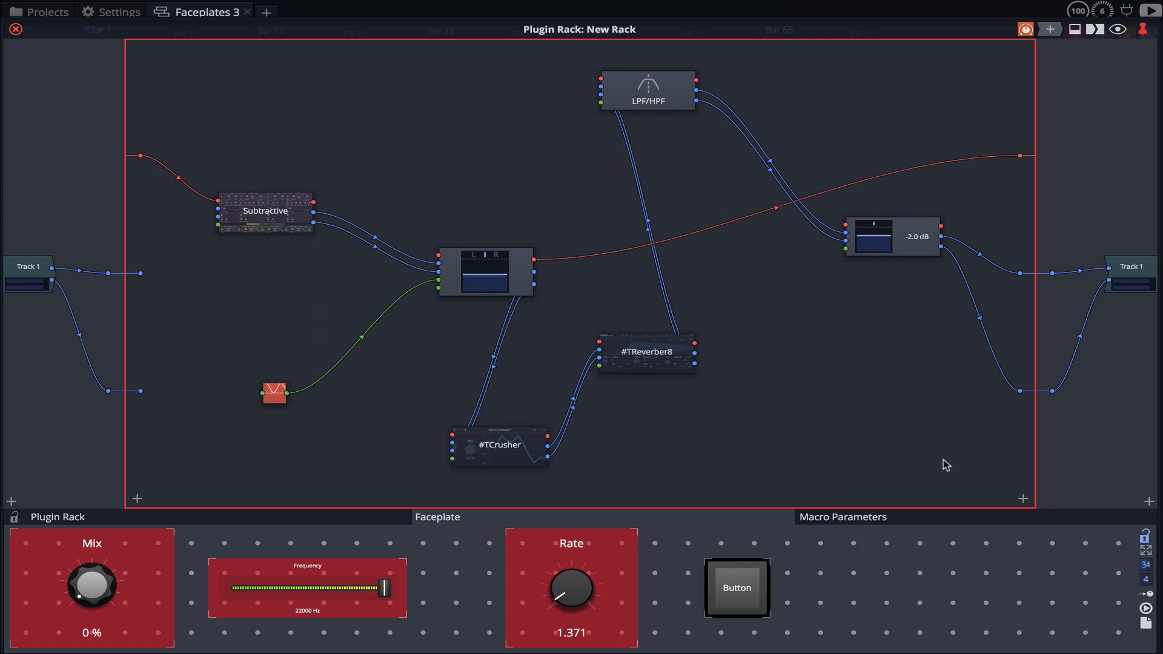
drag(773, 581, 804, 583)
Step: Assign the button to the Enable parameter of the #TCrusher plugin
right_click(771, 588)
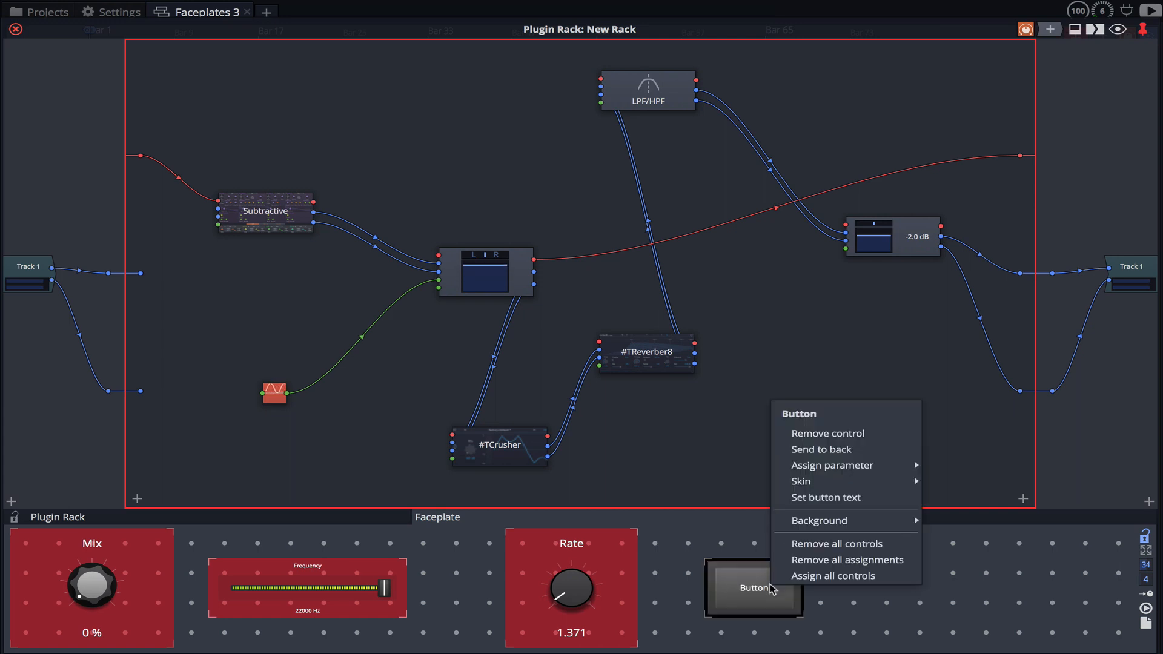
mouse_move(871, 467)
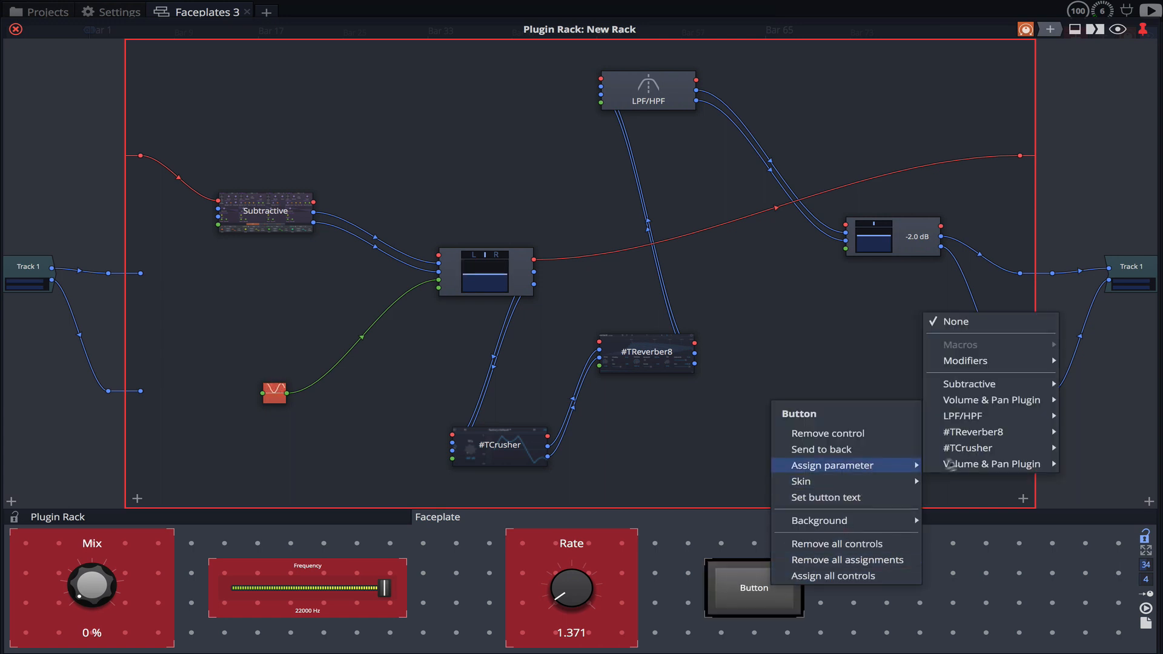
mouse_move(969, 451)
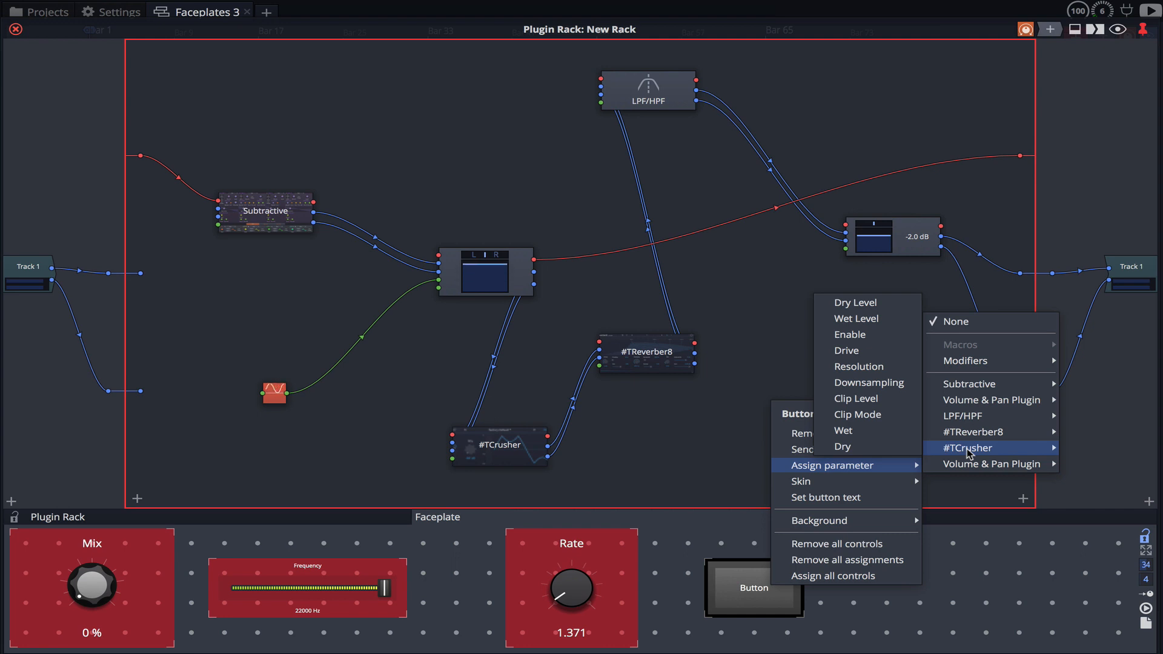
click(893, 338)
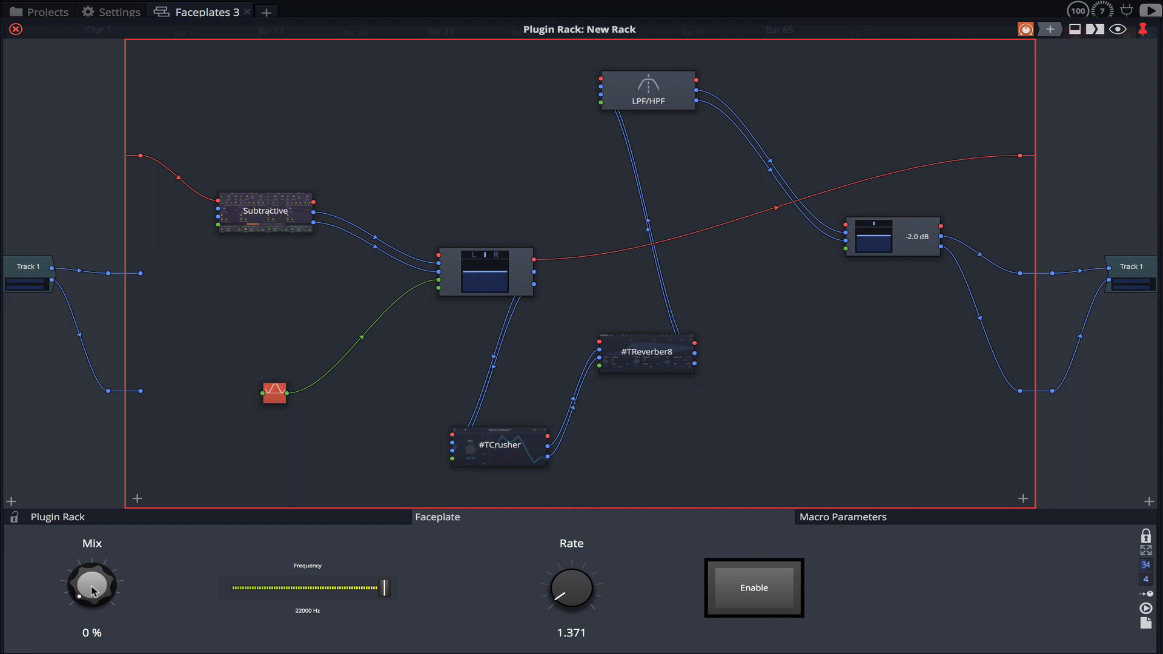
Step: On the locked faceplate, try Mix at 22 %, Enable switched on, Frequency at about 7100 Hz and Rate at about 9.28
drag(92, 590, 103, 563)
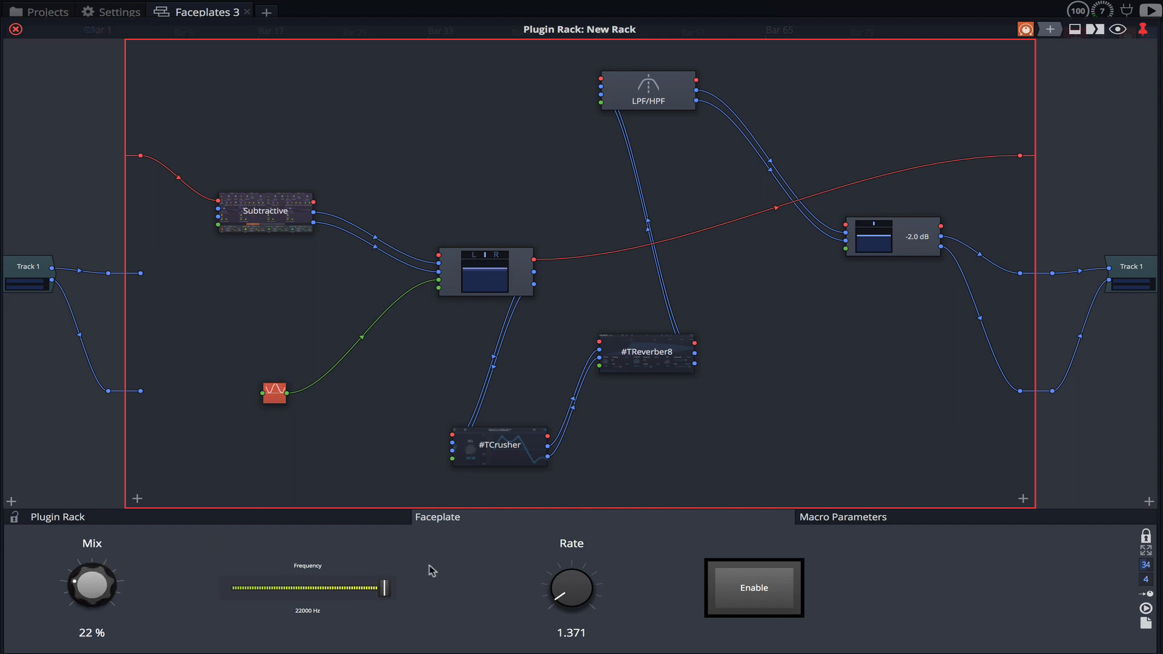
click(740, 591)
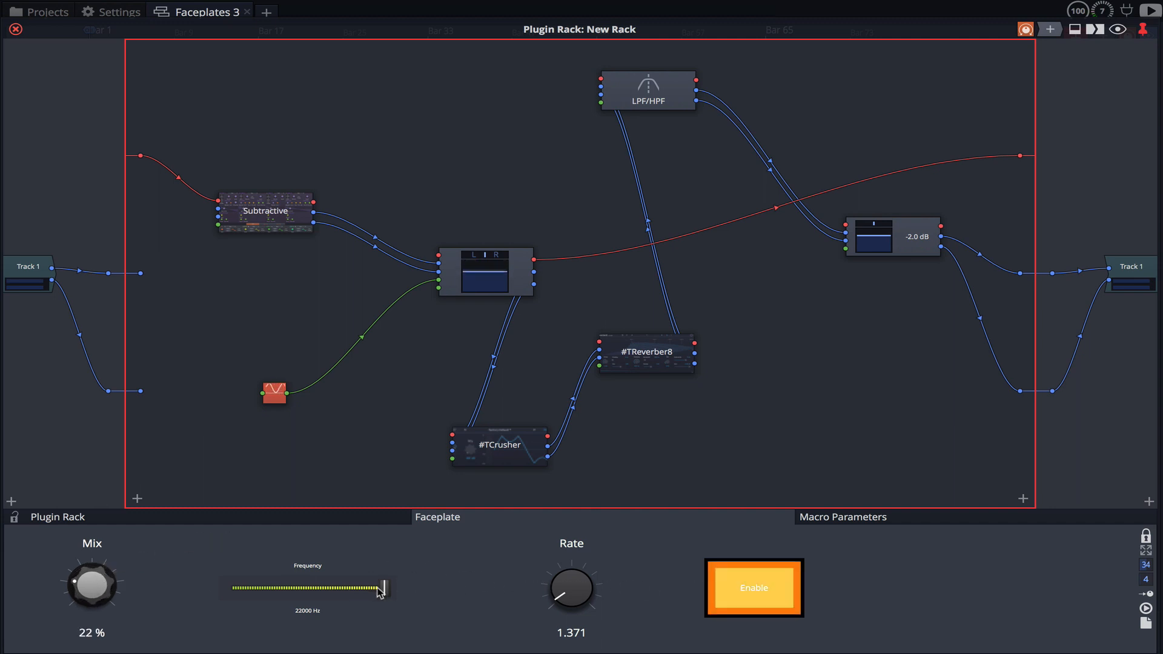
drag(379, 592, 283, 602)
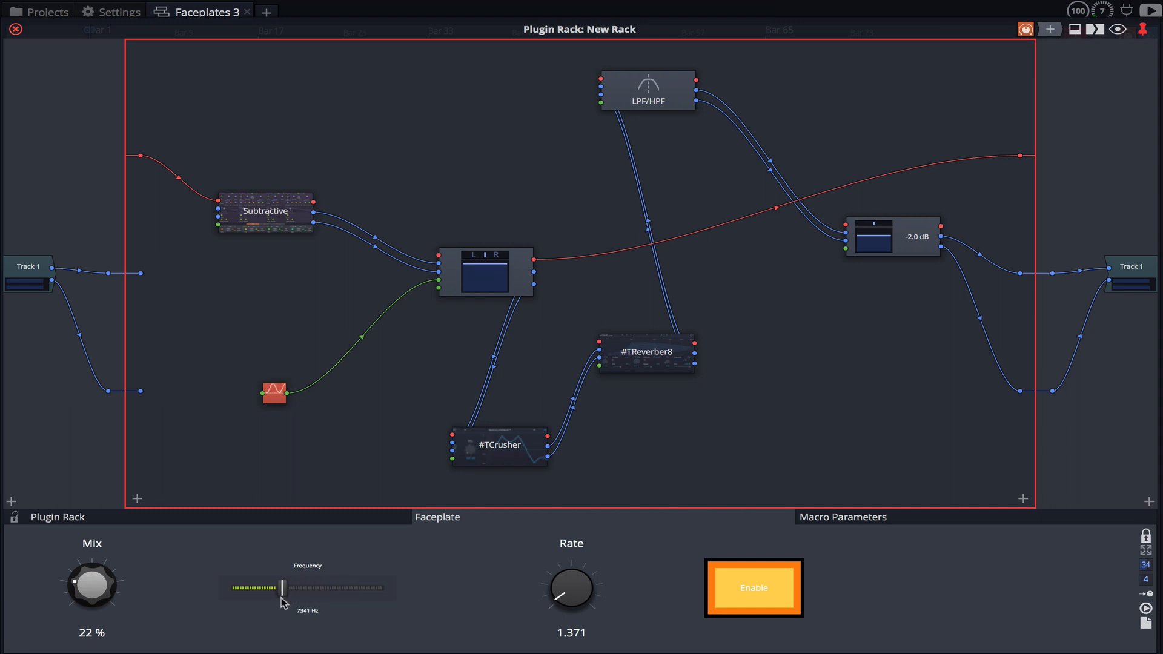
drag(588, 604, 591, 598)
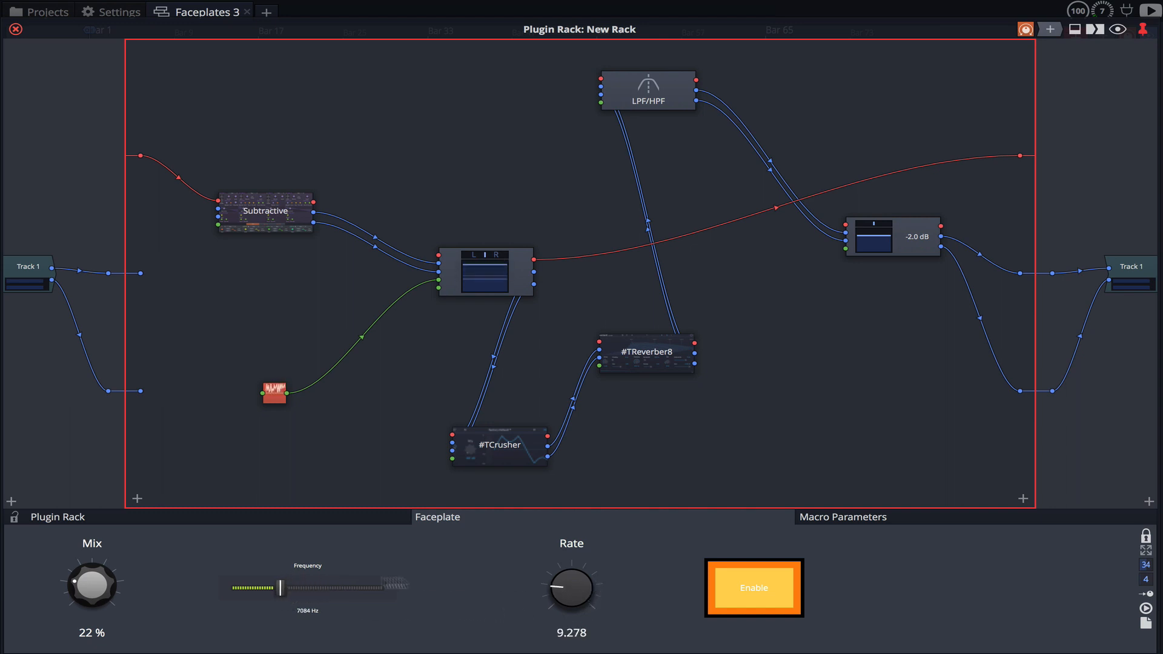
Step: Sweep Mix up to 100 % and down to 9 %, raise Frequency to 22000 Hz and lower Rate to about 2.66
drag(91, 585, 162, 512)
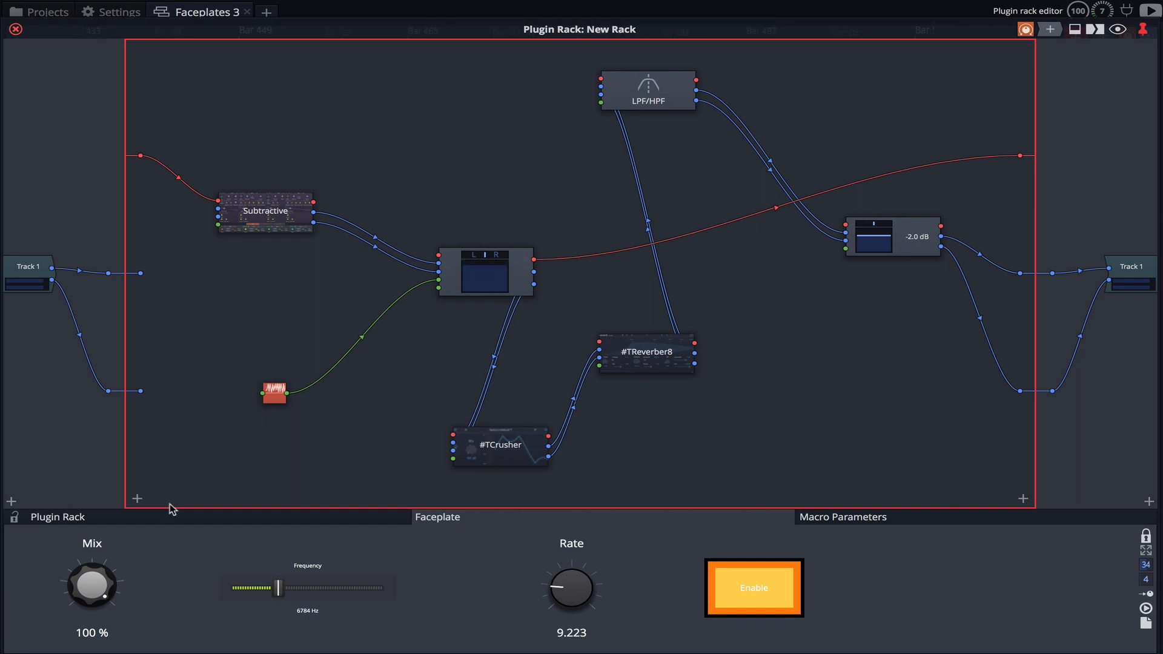
drag(112, 582, 96, 653)
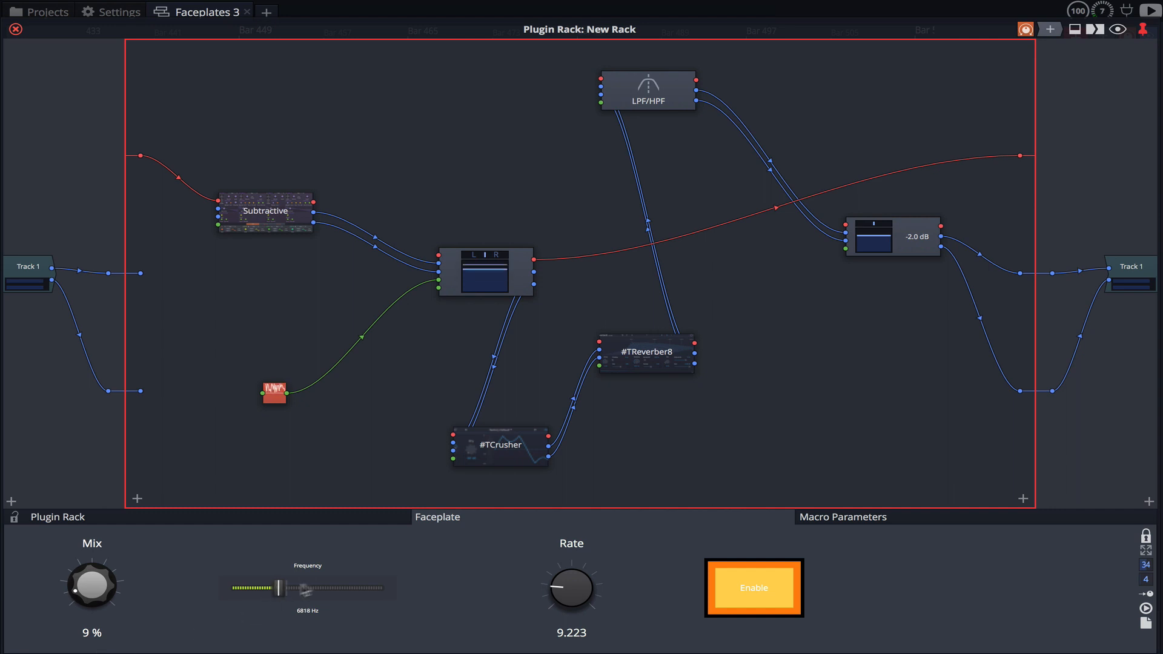
drag(305, 589, 458, 584)
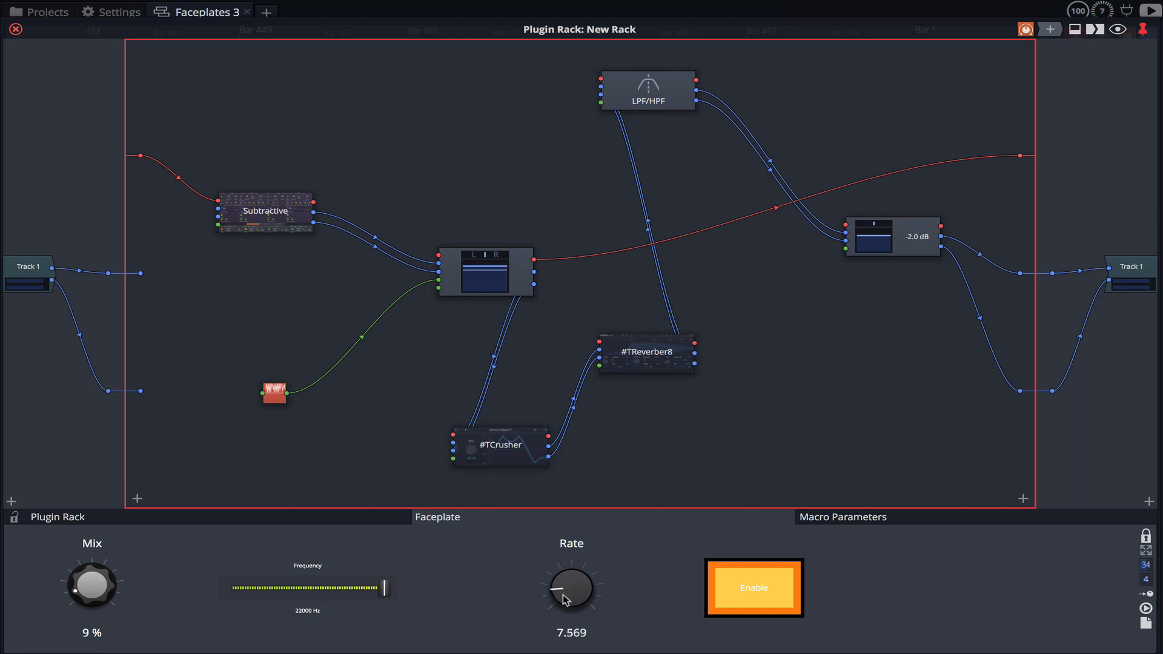
drag(564, 600, 562, 603)
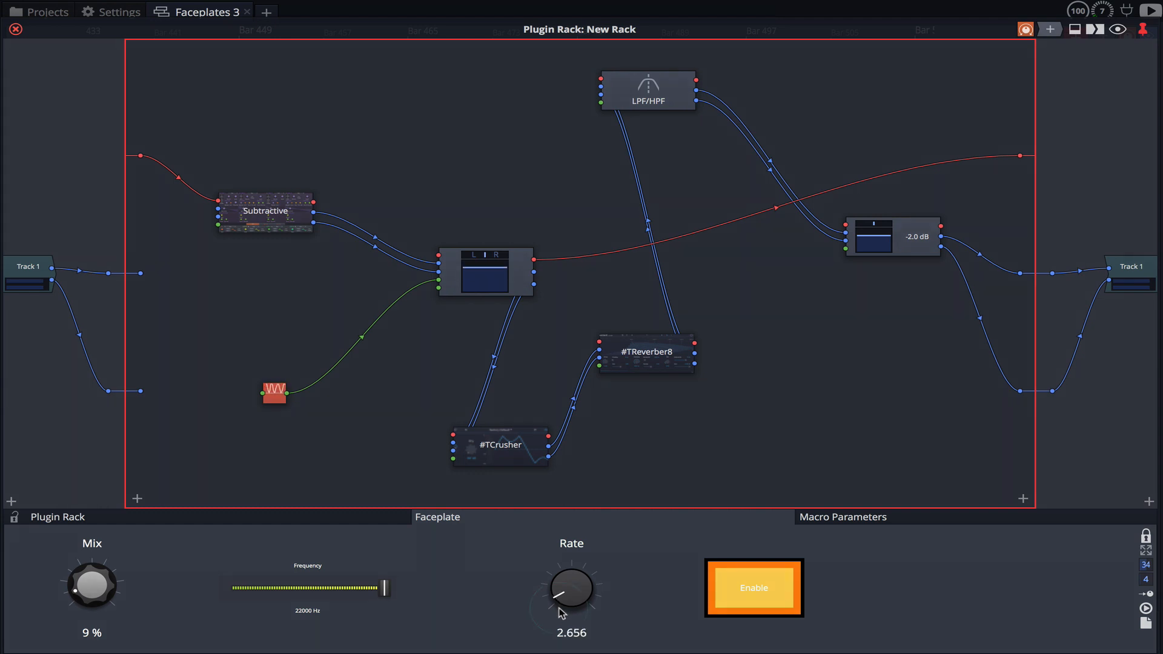
Step: Add a macro parameter to the rack, name it Monster and turn its value down to the minimum
click(856, 518)
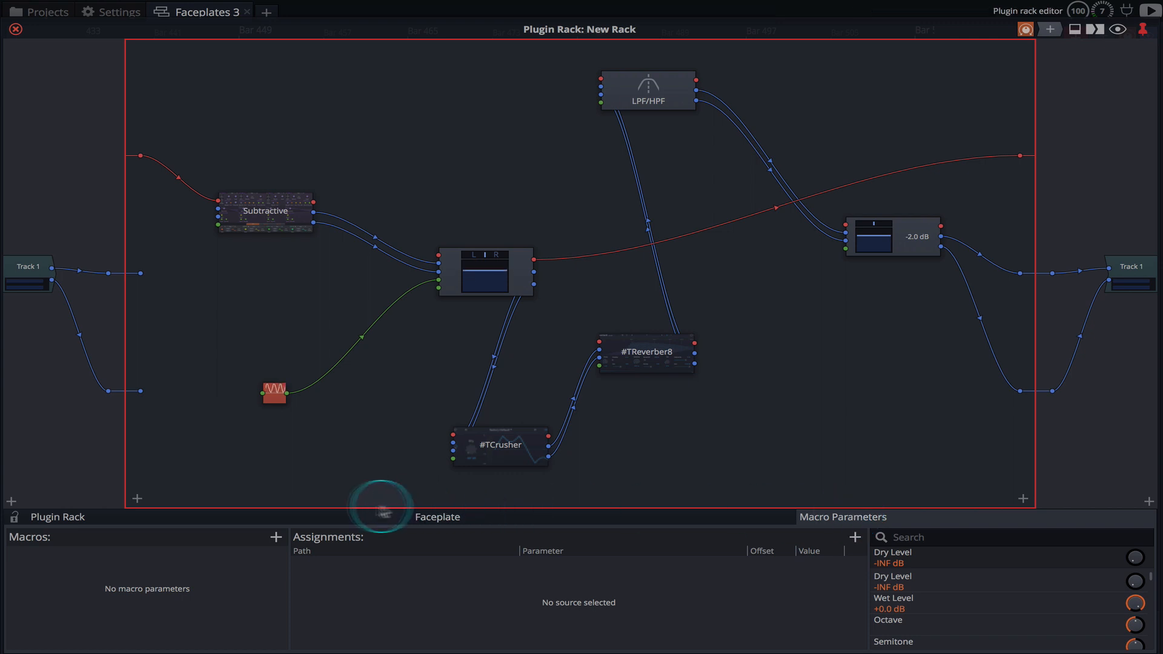
click(276, 538)
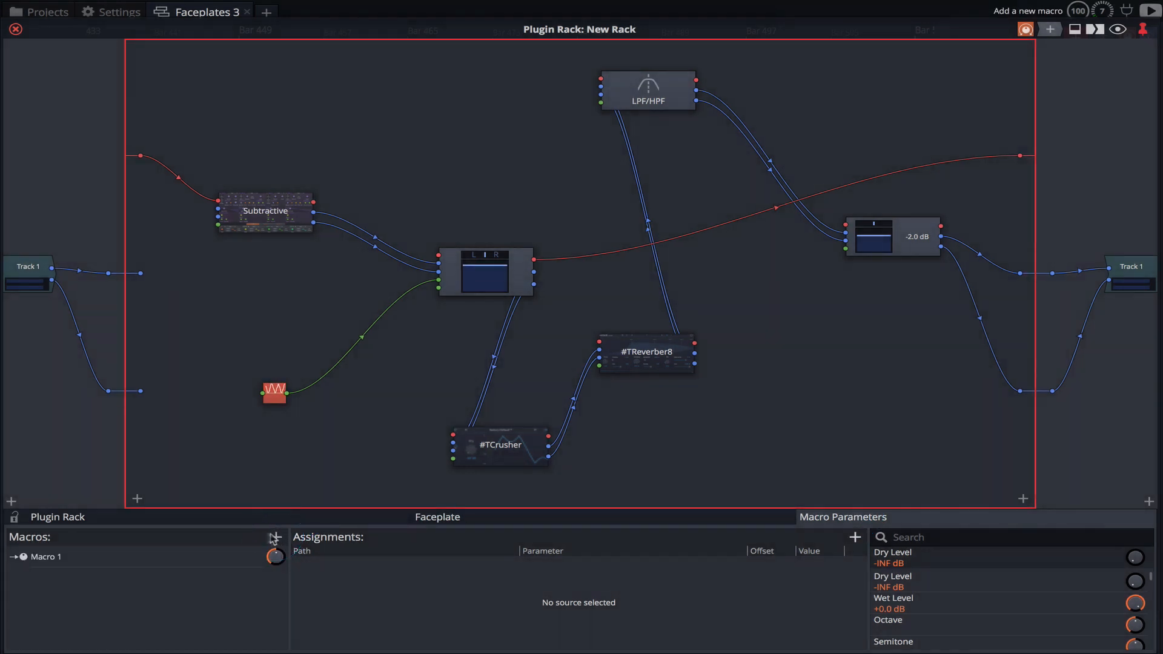
double_click(53, 558)
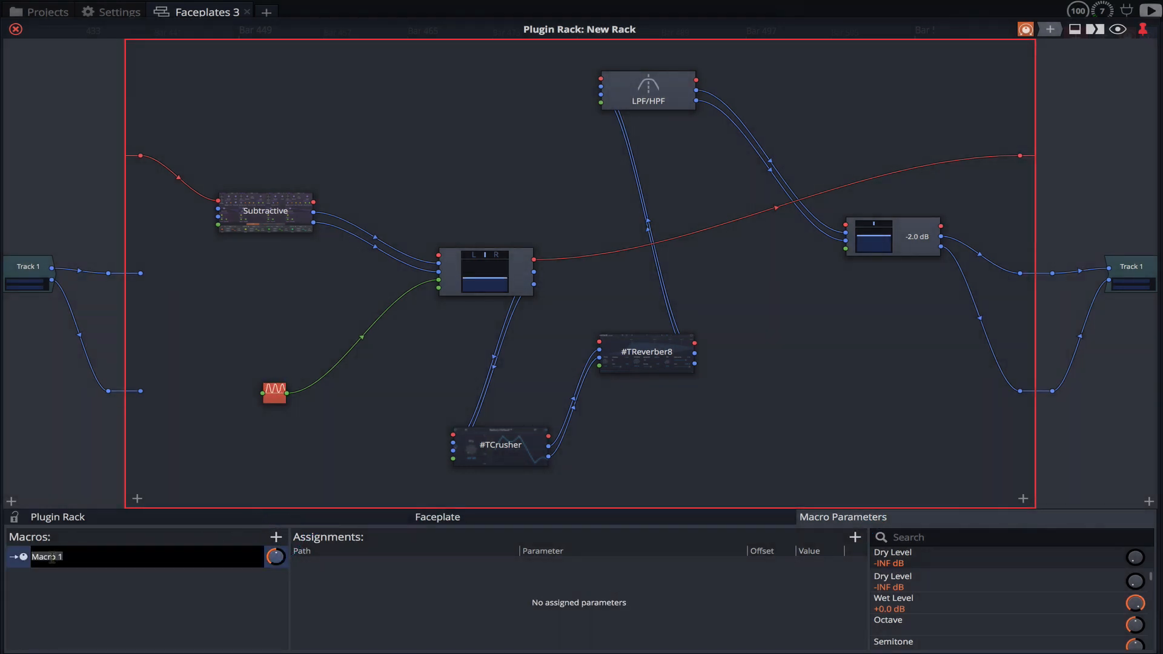
text(Monst)
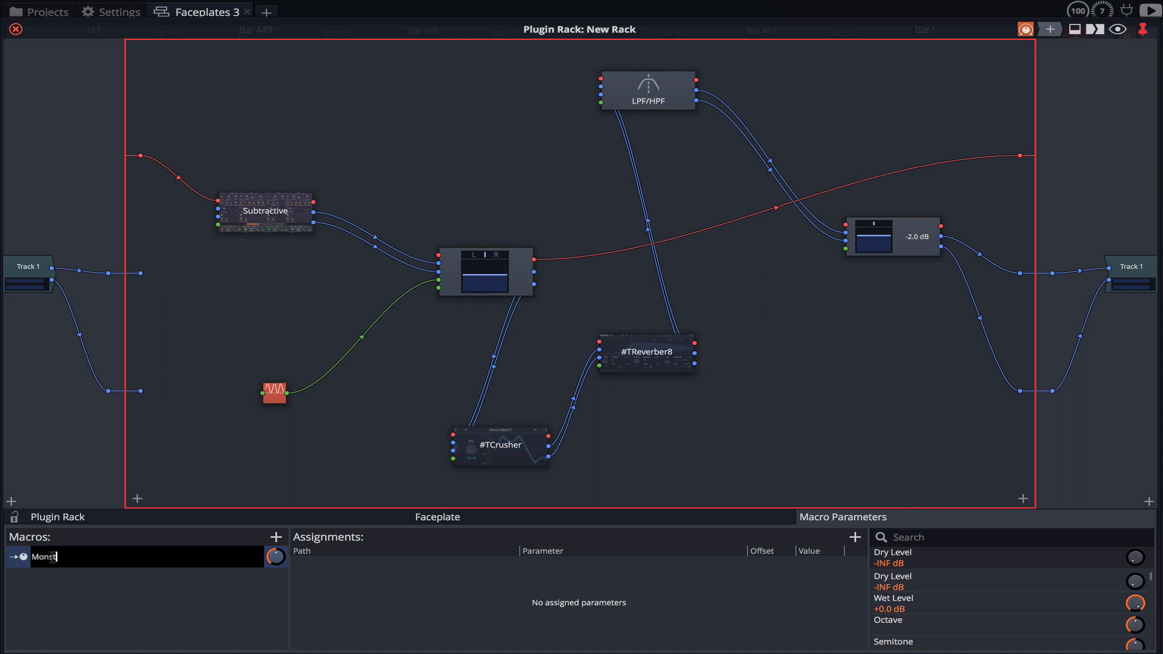
text(er)
key(Return)
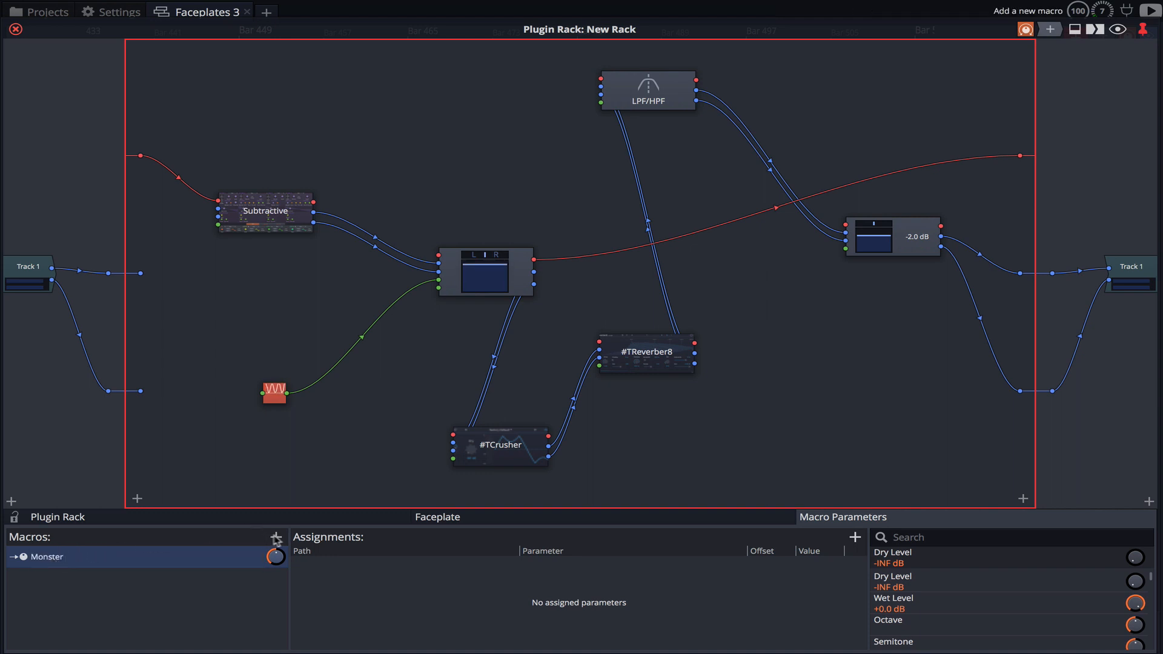
drag(275, 556, 269, 569)
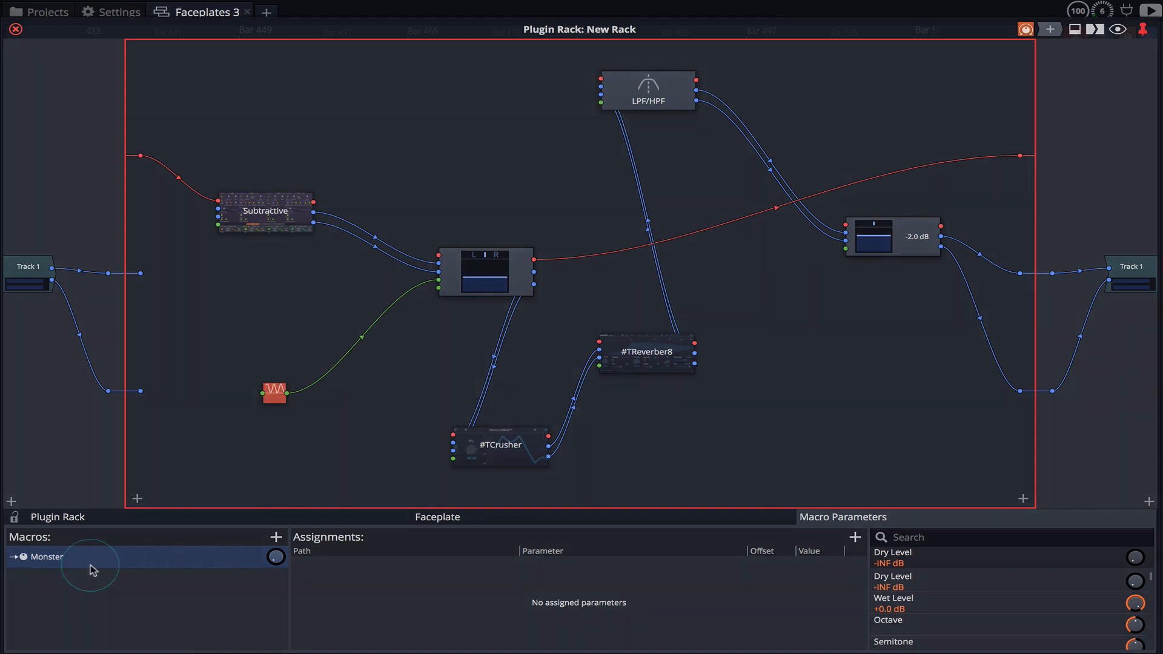
Step: Map the Monster macro to the Subtractive plugin's Cutoff at -23 % and Resonance at 98 %
drag(20, 558, 1032, 583)
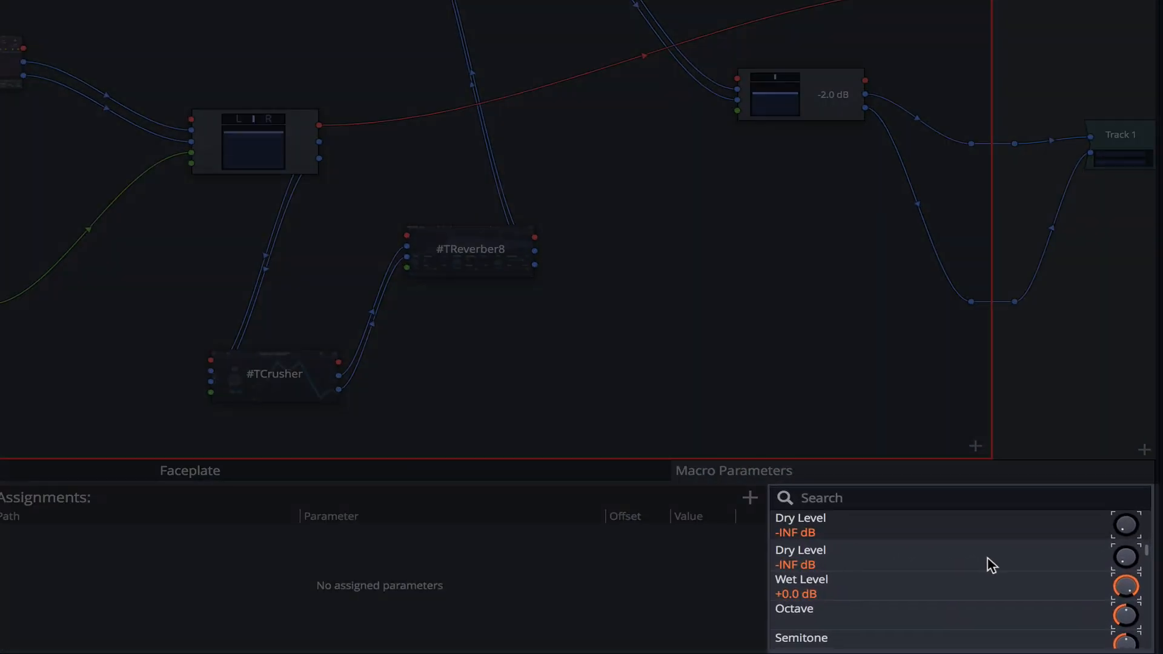
scroll(1032, 582, down, 2)
scroll(991, 564, down, 1)
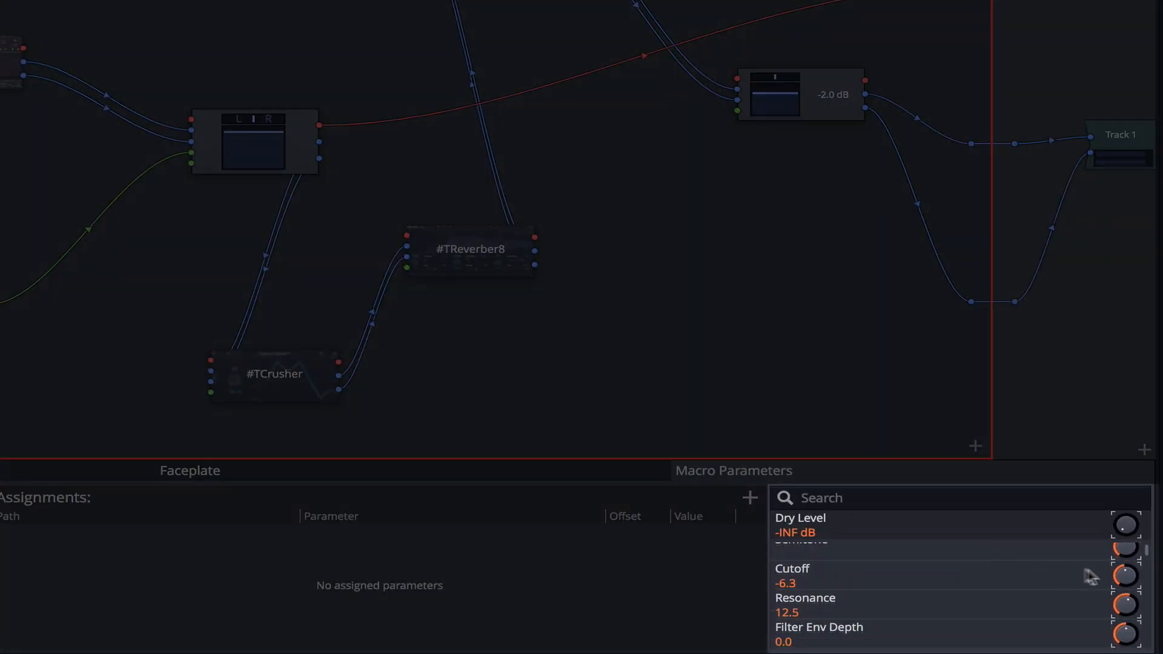
drag(1128, 578, 1146, 645)
Step: Map the Monster macro to the #TCrusher plugin's Resolution at -50 % and Drive at 69 %
scroll(1018, 613, up, 5)
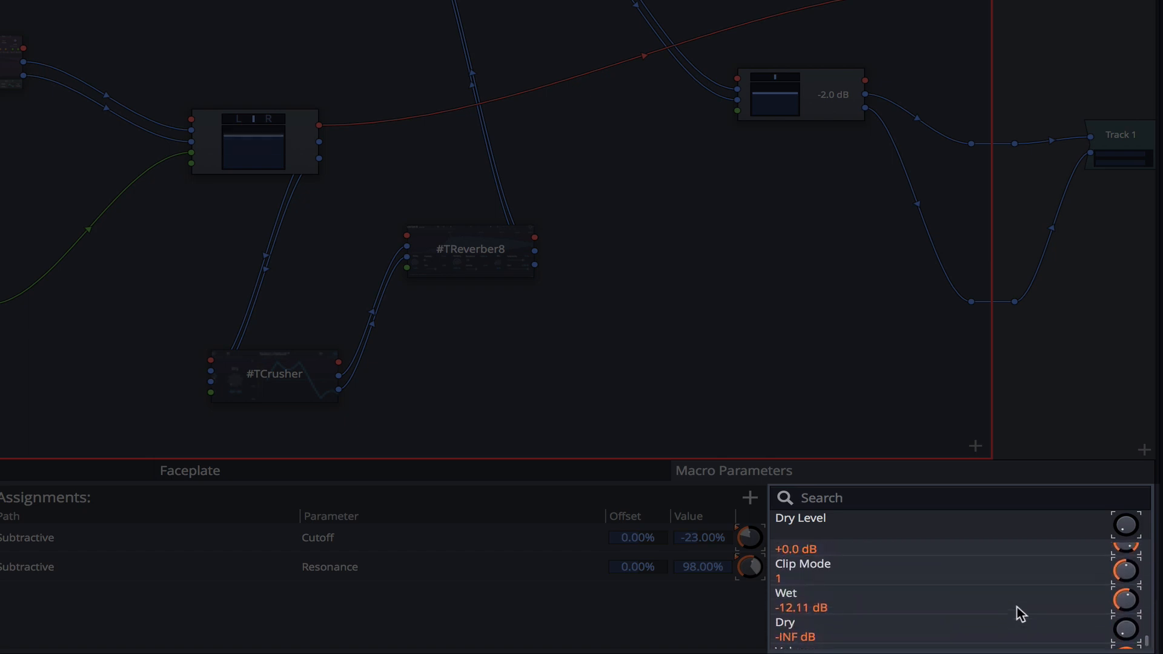
scroll(1020, 613, up, 2)
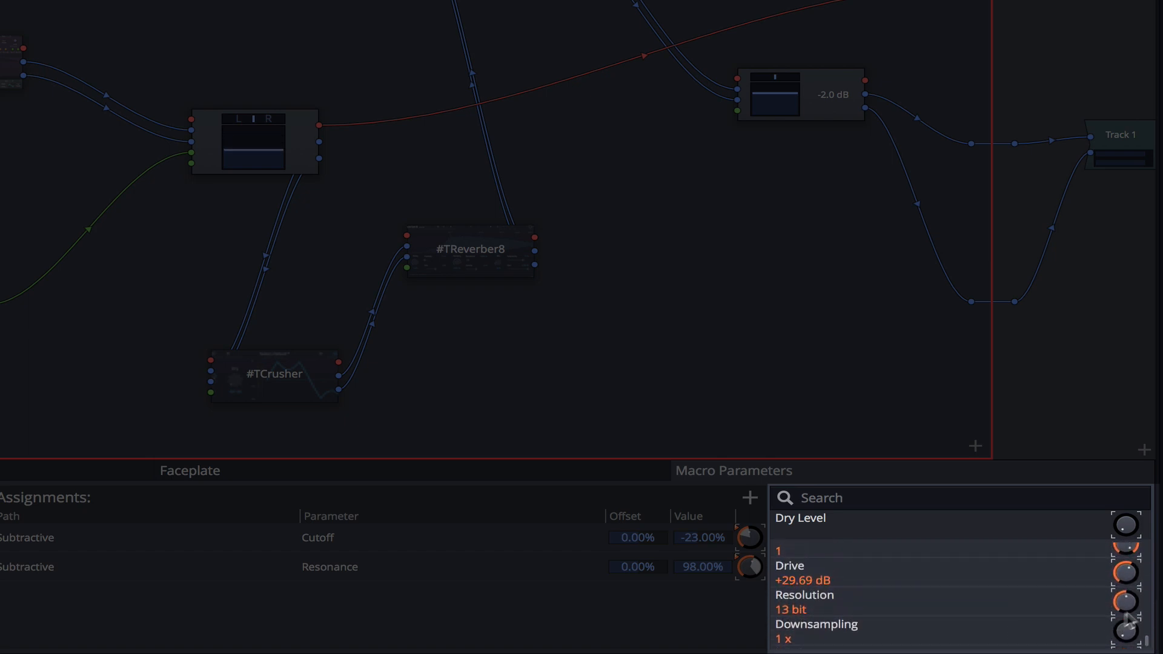
drag(1125, 600, 1125, 638)
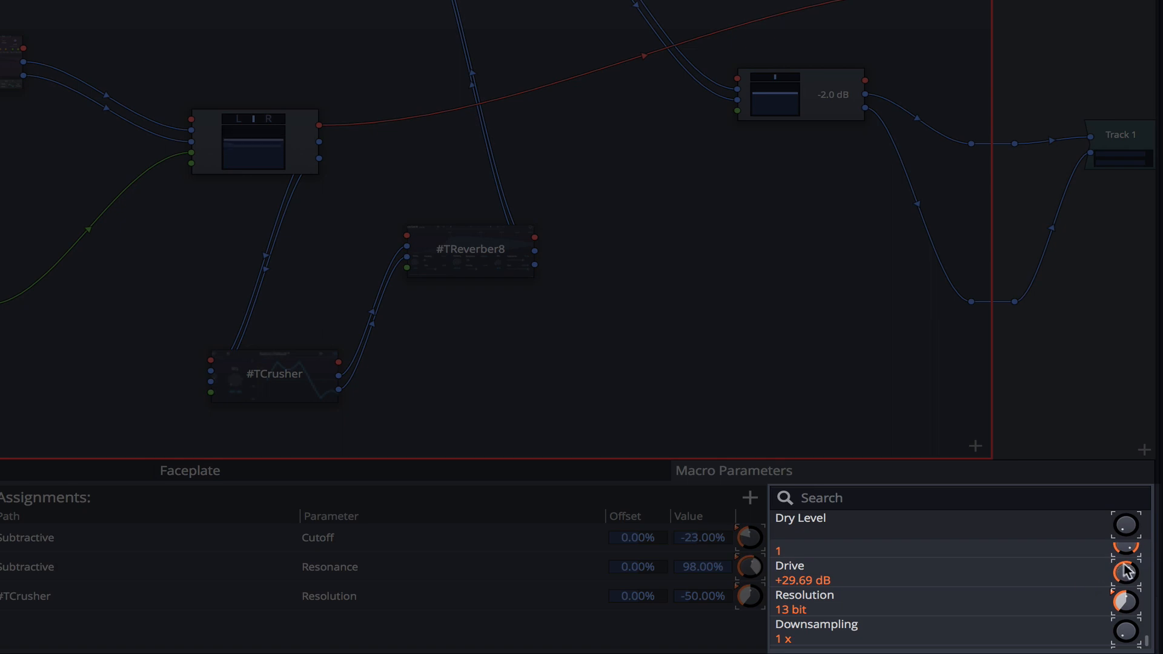
drag(1125, 571, 1124, 522)
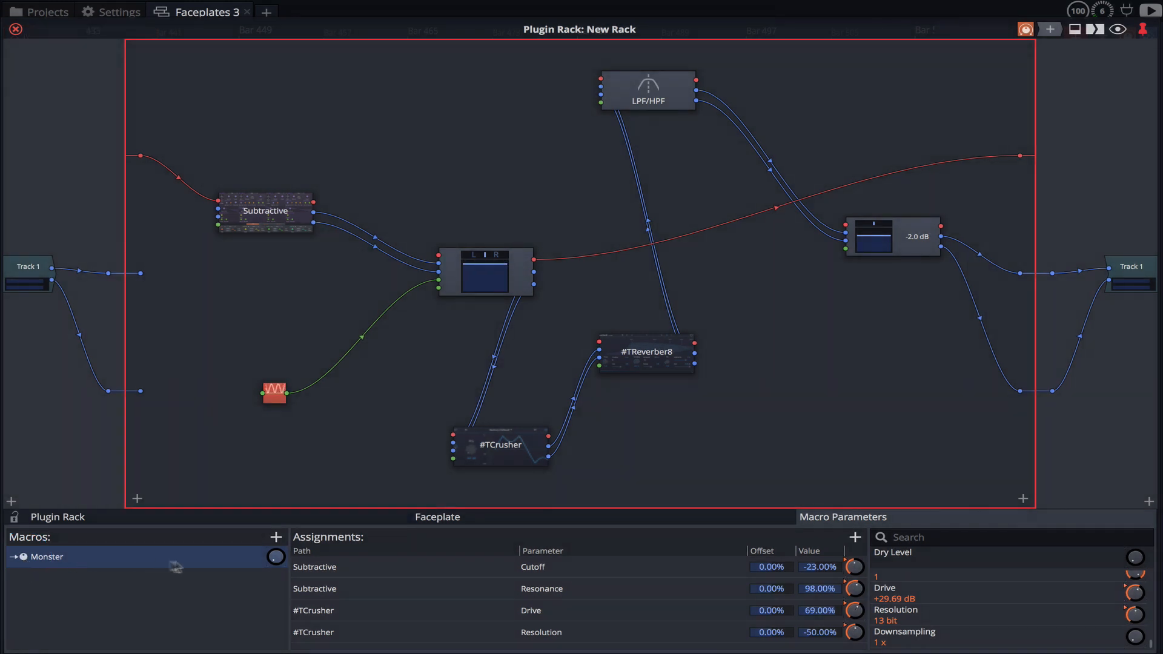
Step: Try out the Monster macro by raising its value to about 0.55 and resetting it to the minimum
mouse_move(274, 558)
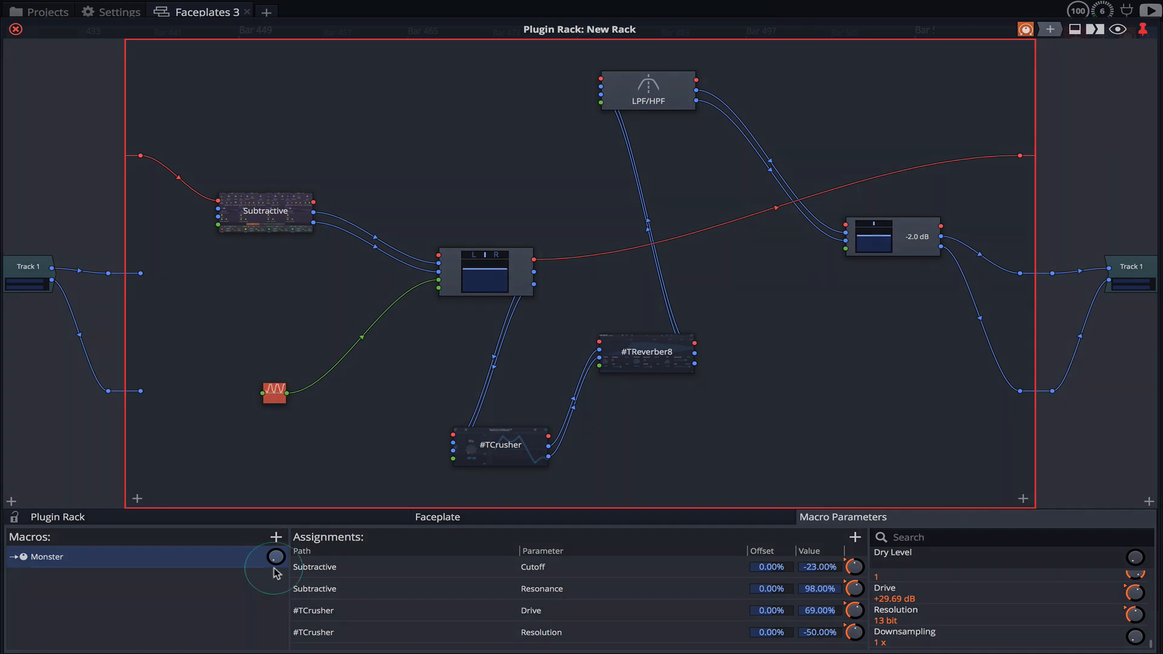
drag(275, 559, 296, 496)
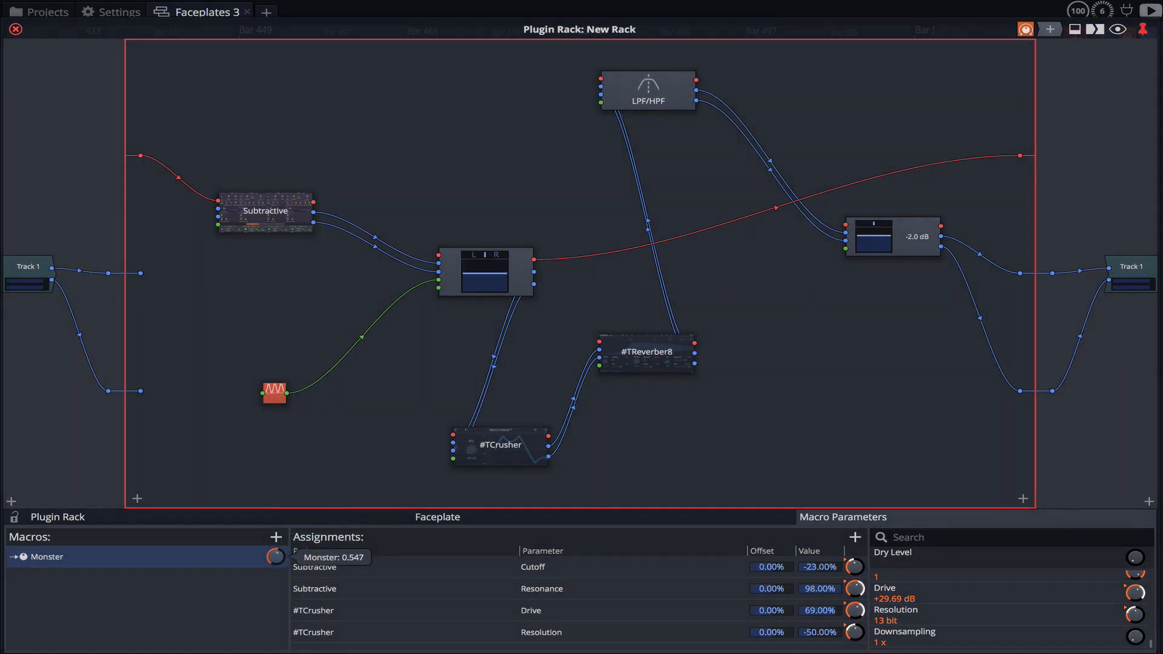
double_click(280, 557)
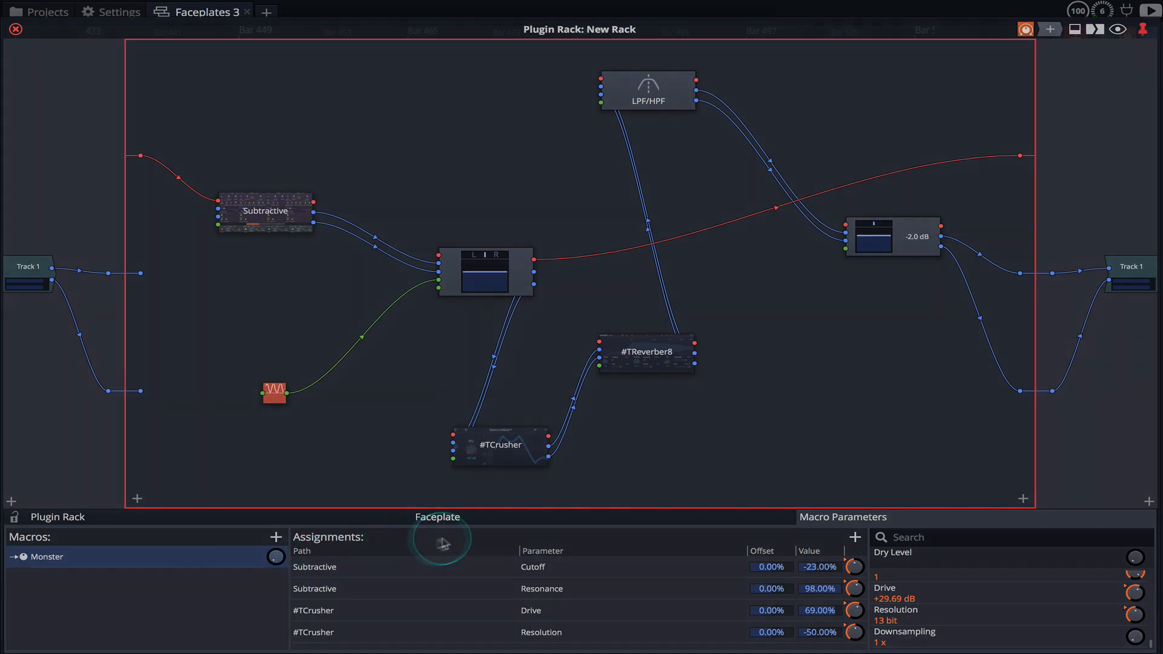
Step: Add a Parameter control to the empty area beside the Enable button on the faceplate and set its style to Linear vertical
click(491, 515)
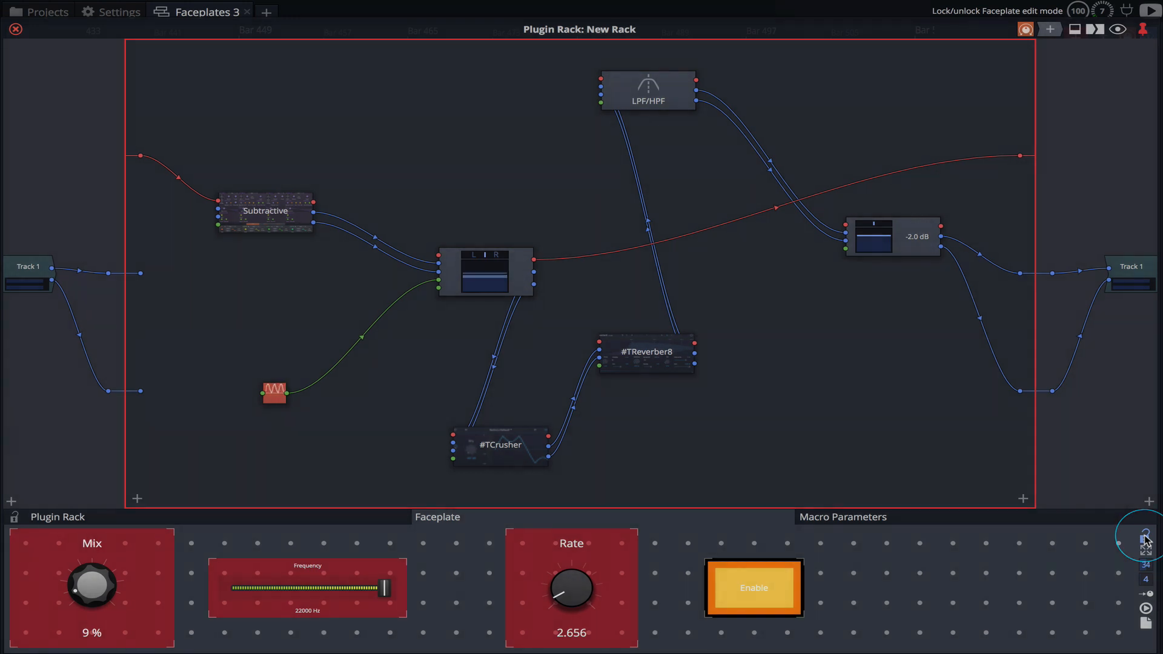
right_click(897, 586)
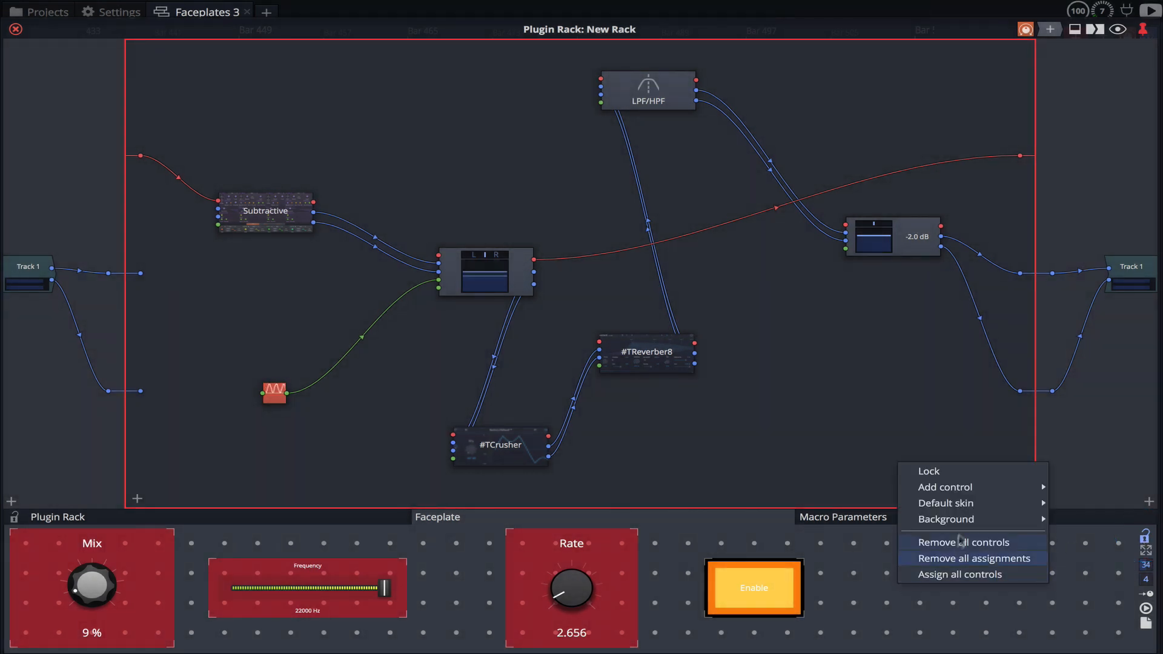
mouse_move(967, 492)
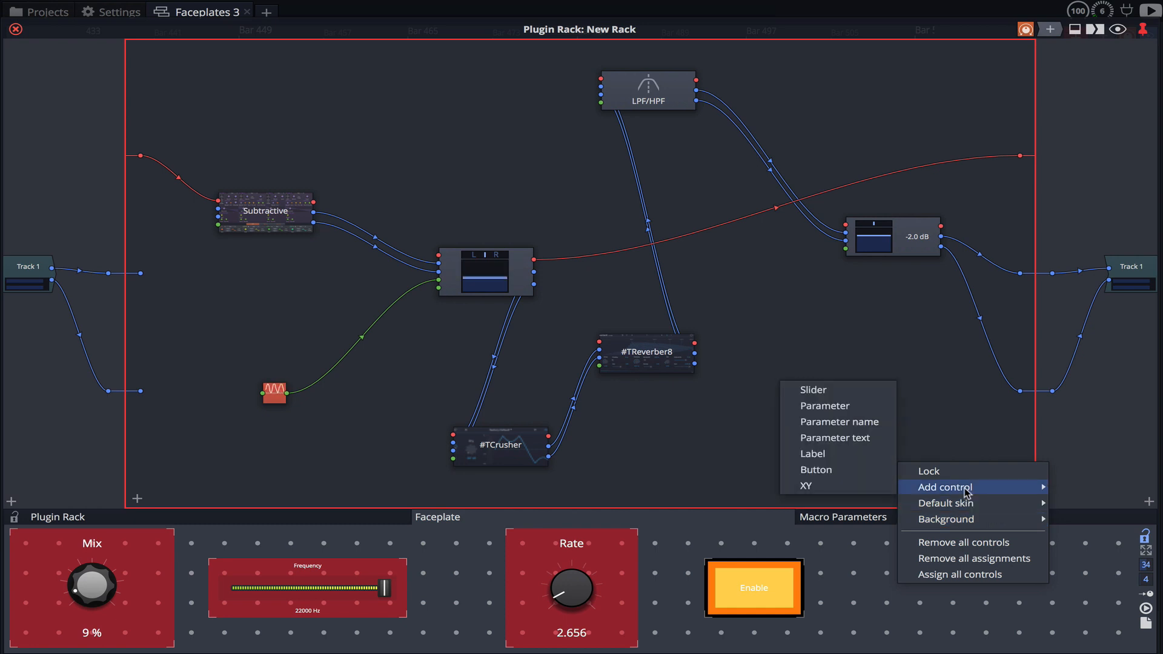
click(814, 406)
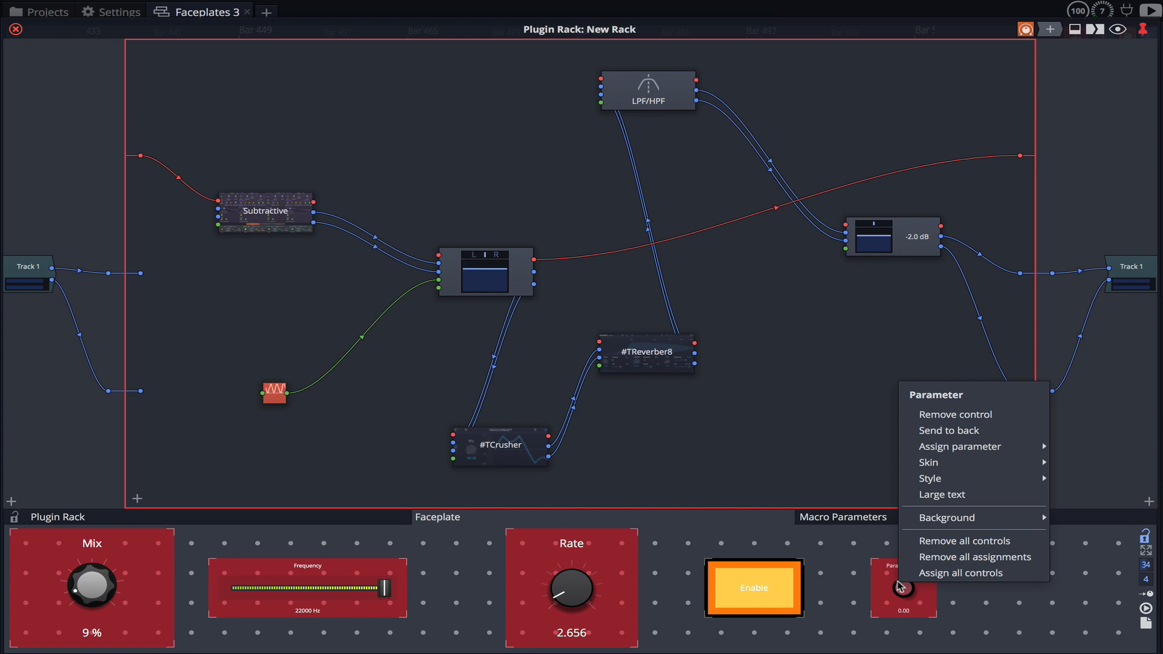
mouse_move(953, 485)
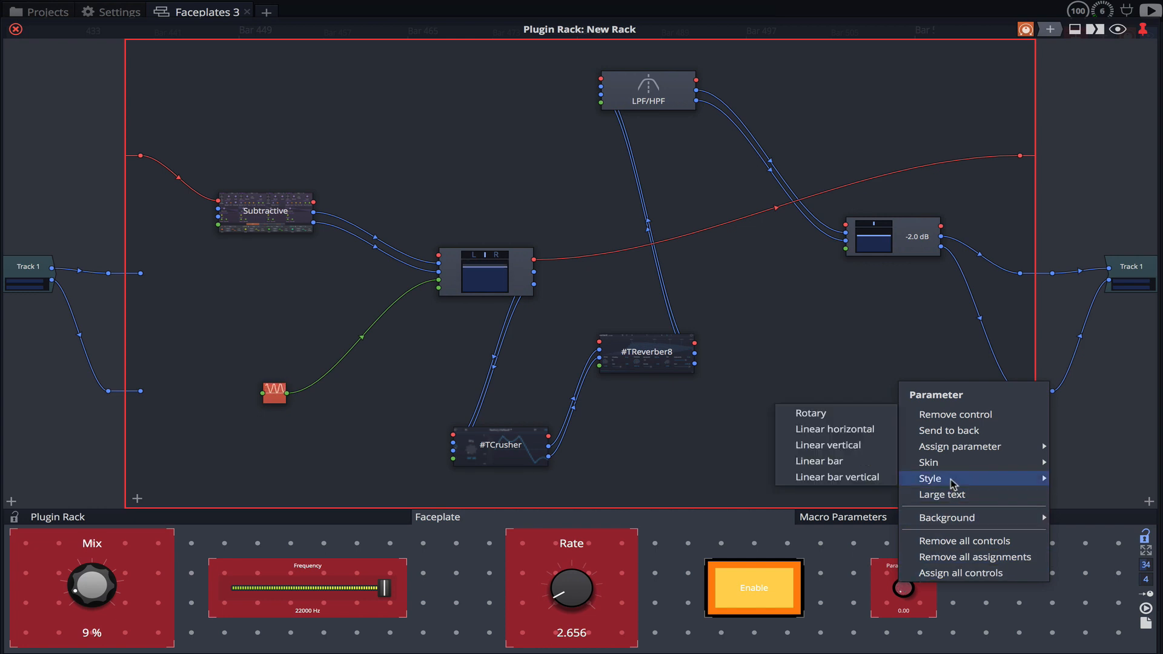
click(847, 449)
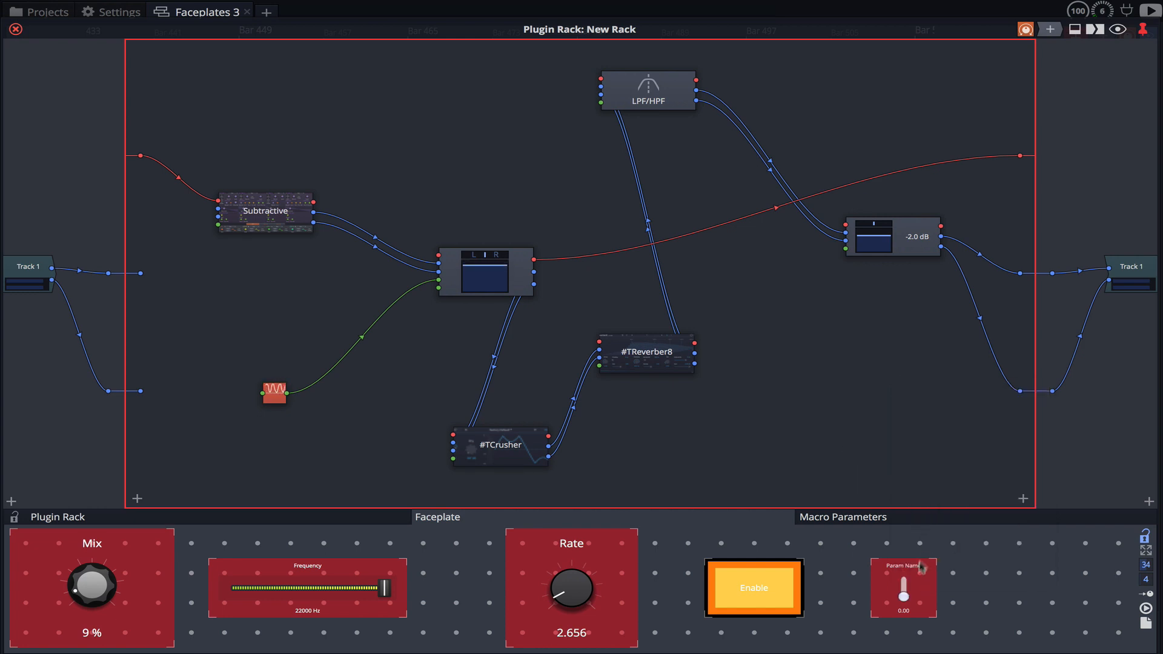
Step: Give the new vertical slider the Mono Modern skin and stretch it to the full height of the faceplate
right_click(917, 588)
mouse_move(960, 468)
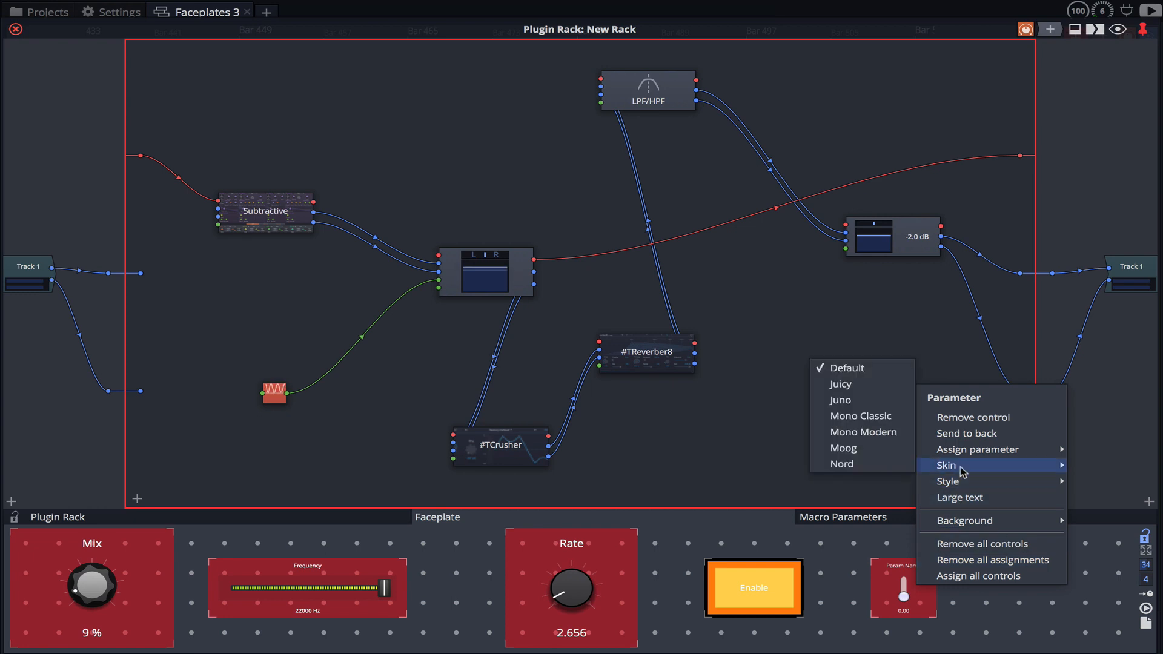
click(886, 431)
drag(906, 562, 907, 532)
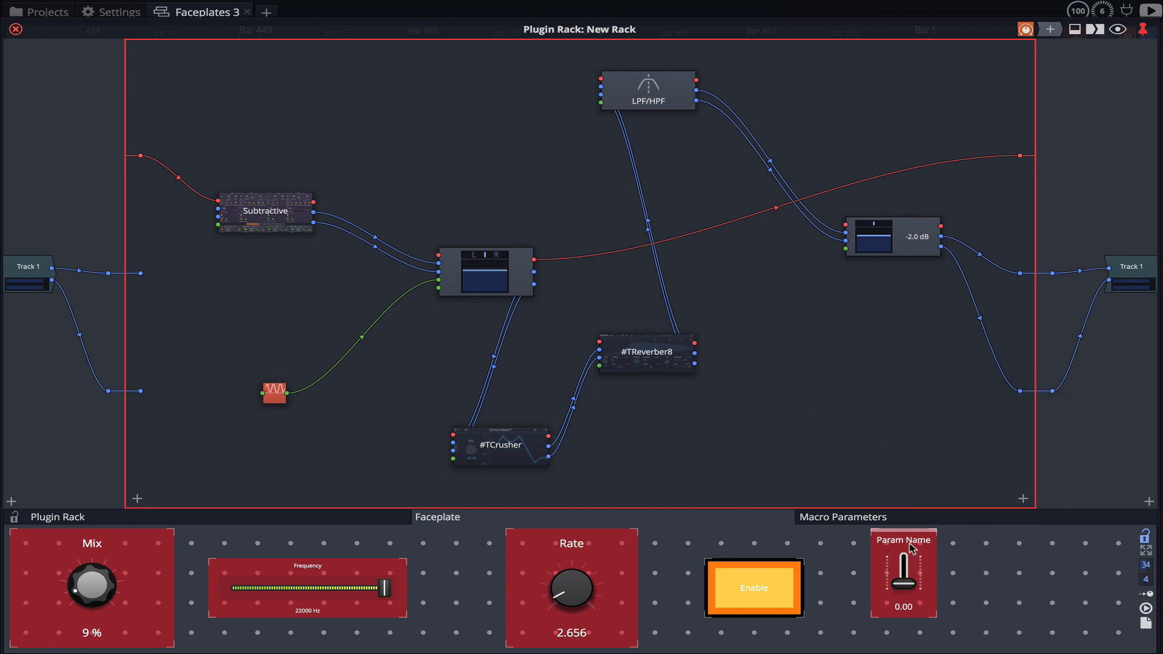
drag(910, 619, 913, 644)
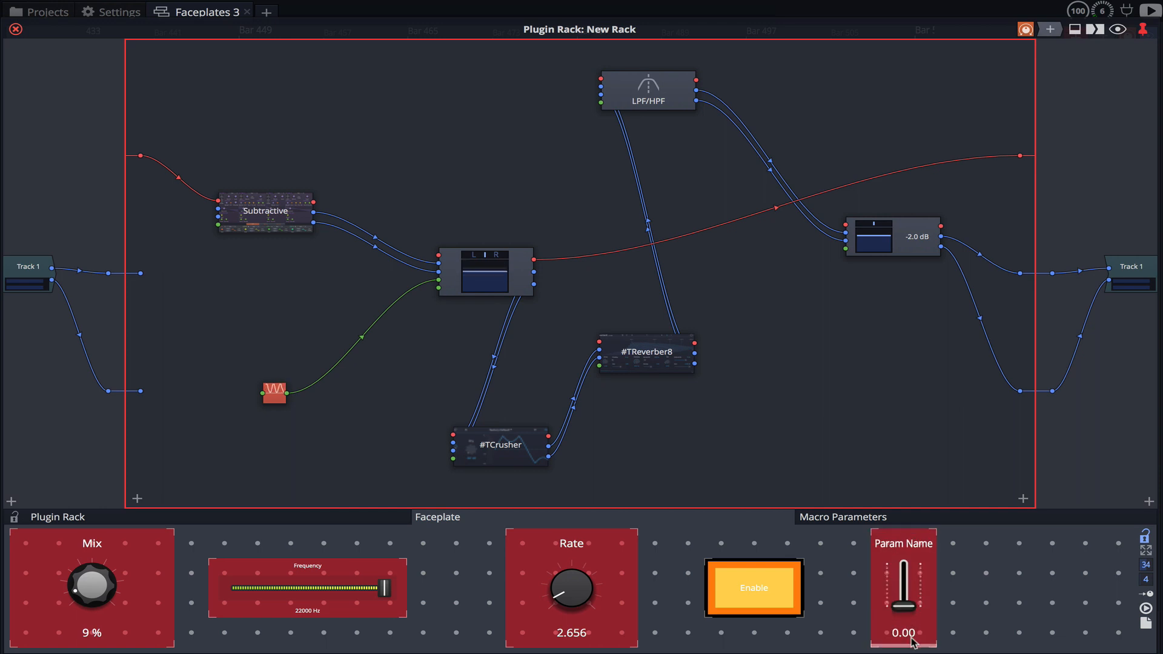
Step: Assign the vertical slider to the Monster macro and lock the faceplate
right_click(907, 592)
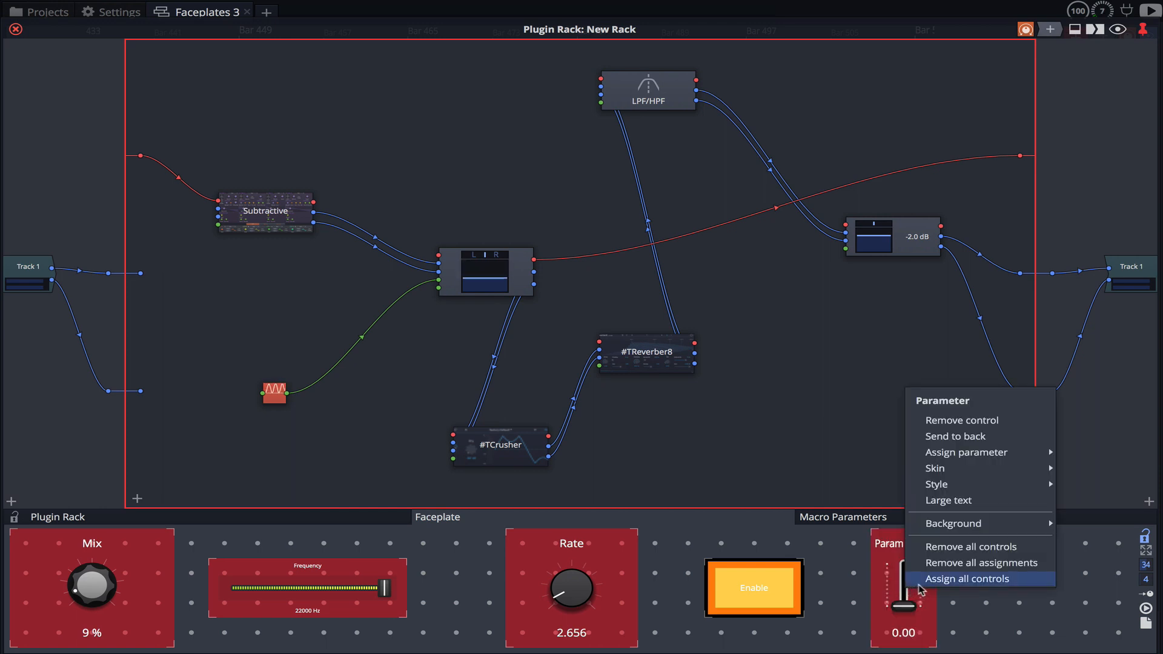
mouse_move(971, 453)
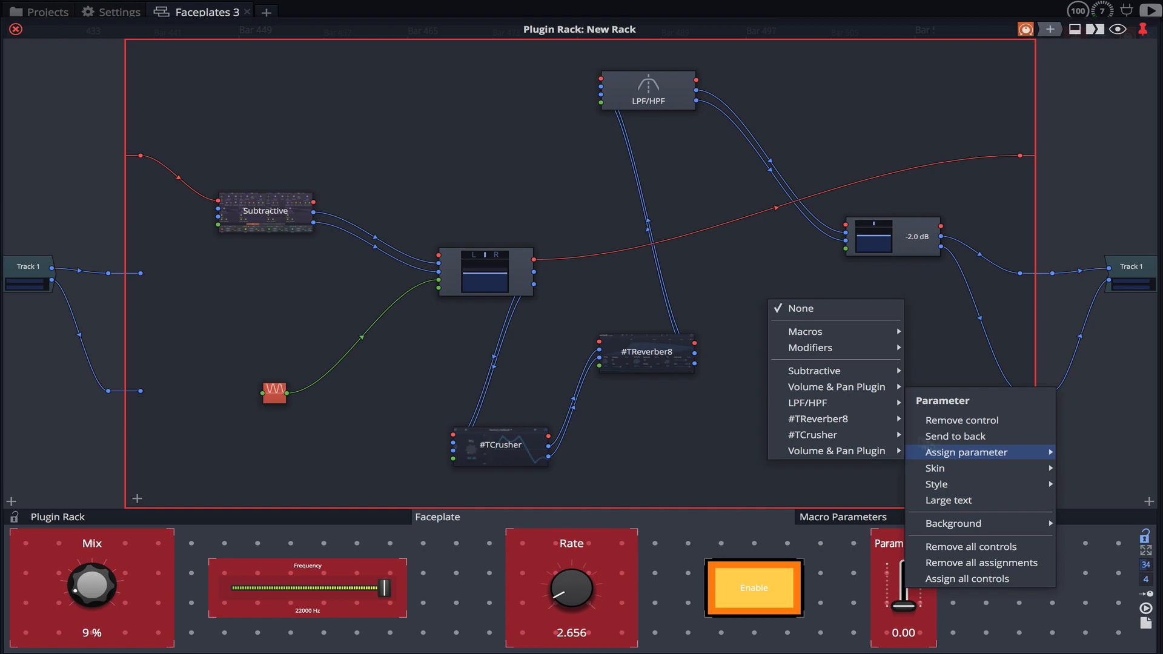
mouse_move(836, 335)
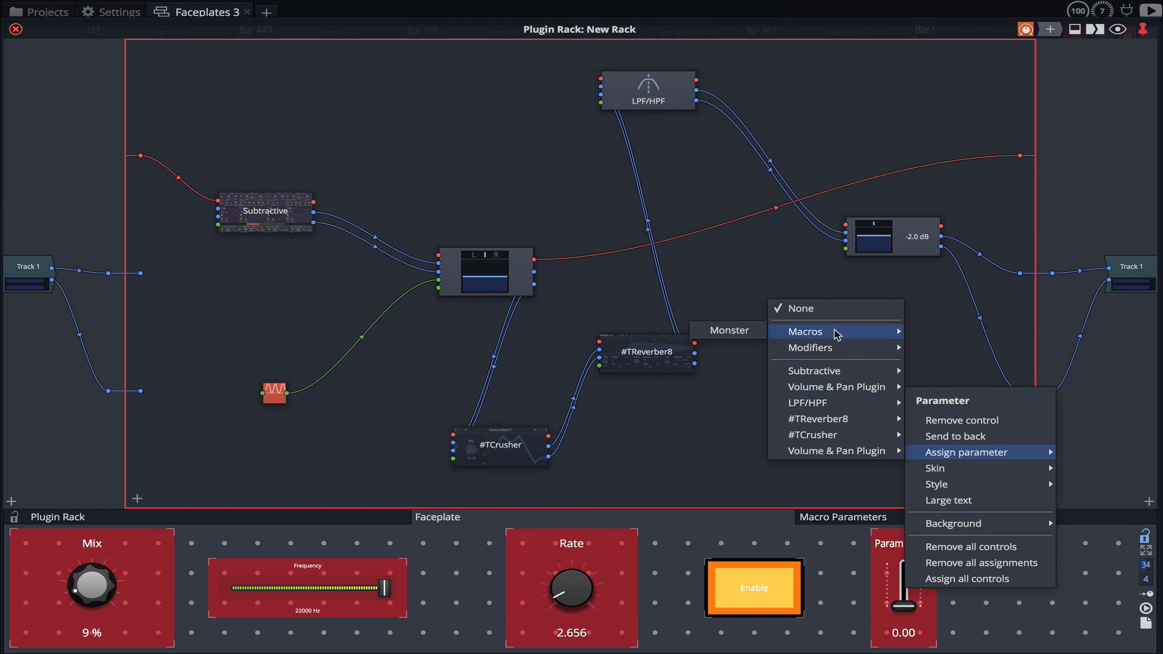
click(729, 331)
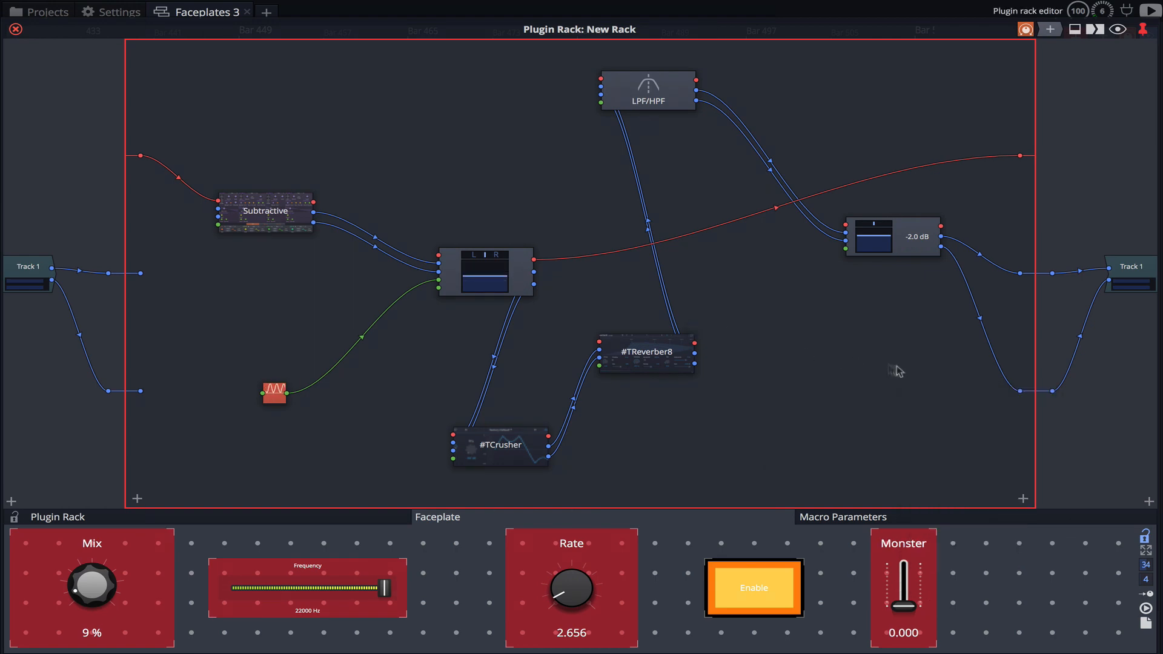
click(1145, 539)
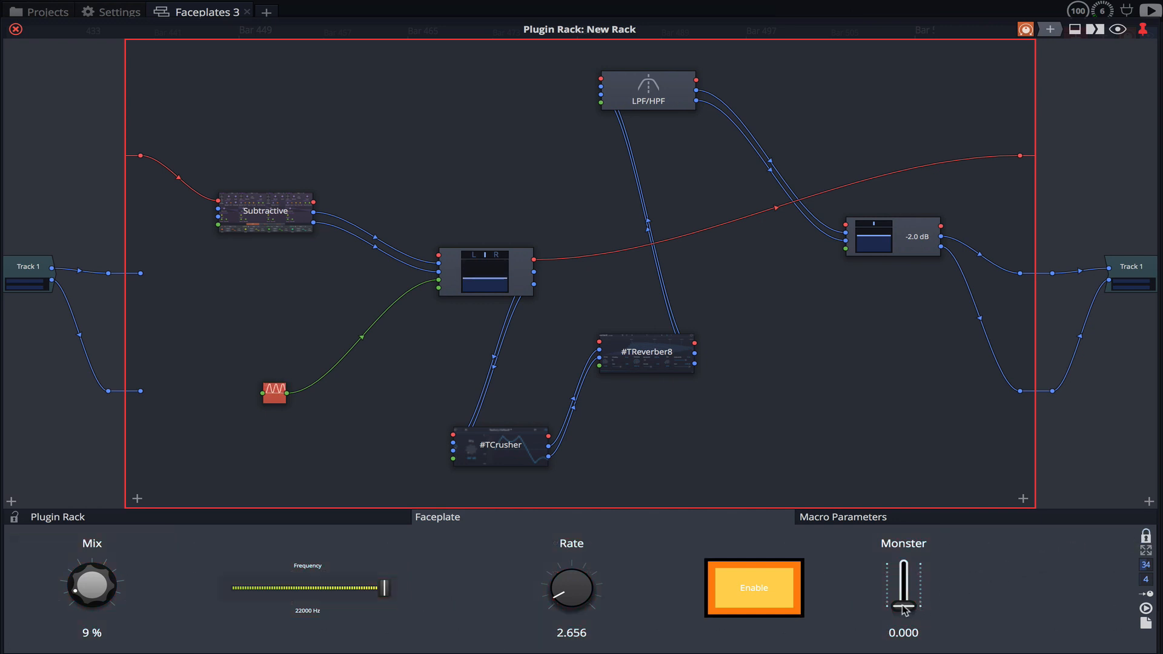
Step: Try out the faceplate by moving the Monster slider, switching Enable off and on, and raising Mix to 32 % and Rate to about 6.6
drag(905, 608, 911, 632)
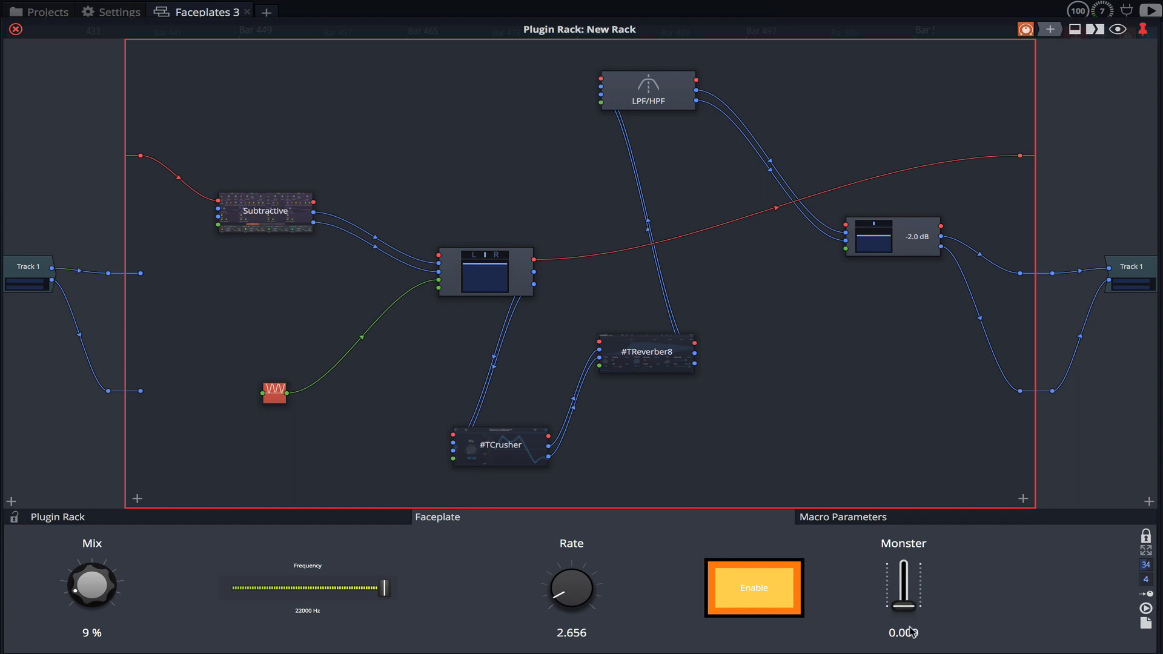
click(767, 593)
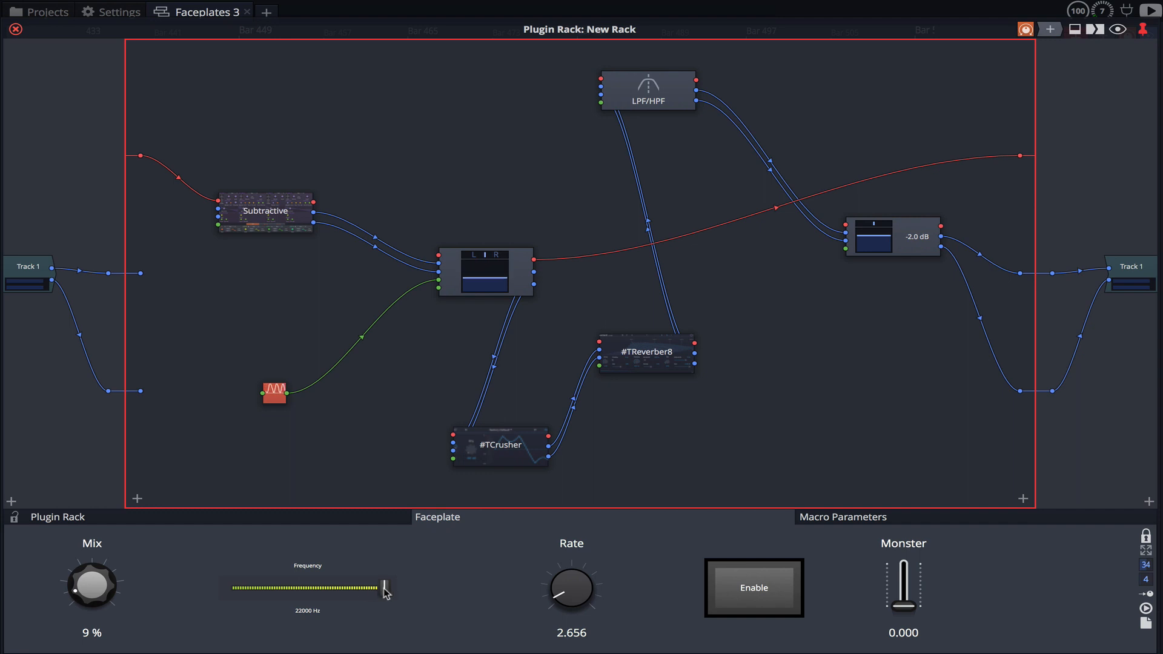
drag(79, 583, 89, 564)
drag(585, 608, 590, 593)
click(752, 596)
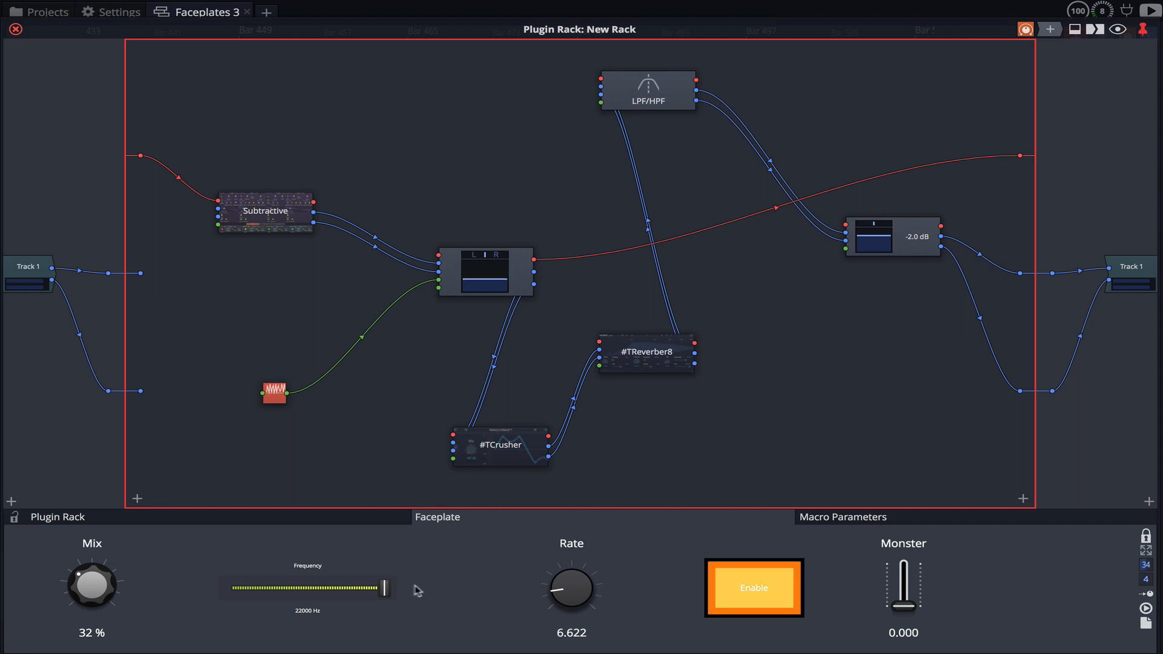
Step: Set the faceplate's Frequency to about 4856 Hz, Monster to about 0.29, Mix to 70 % and Rate to about 21.2
drag(381, 591, 263, 600)
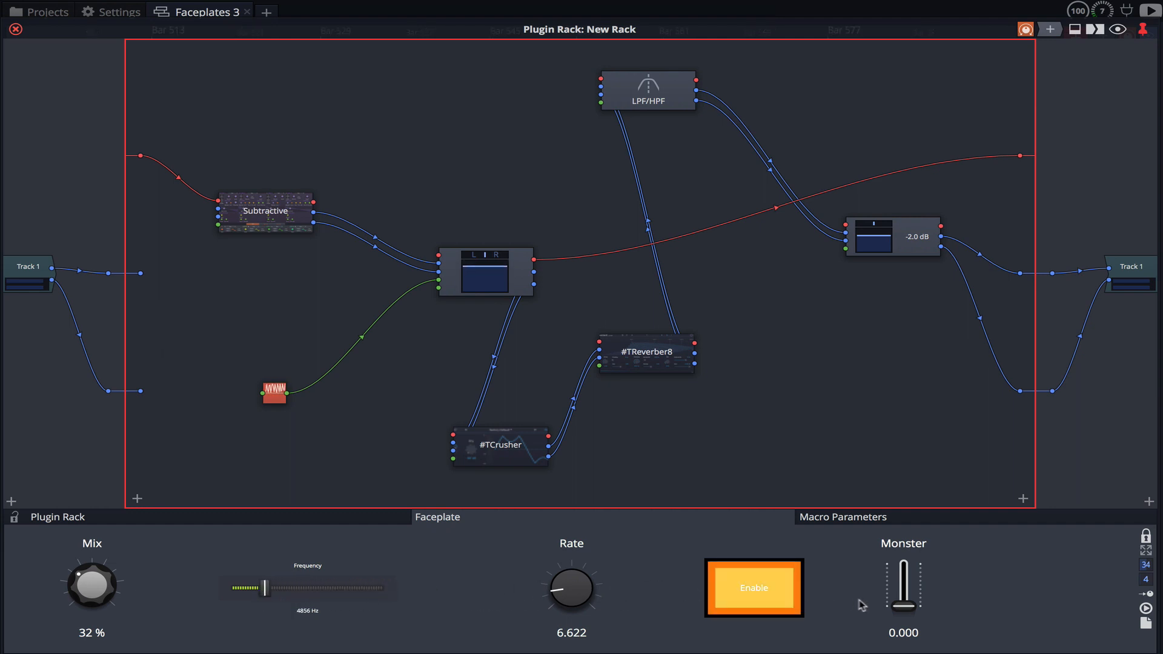
drag(903, 607, 904, 594)
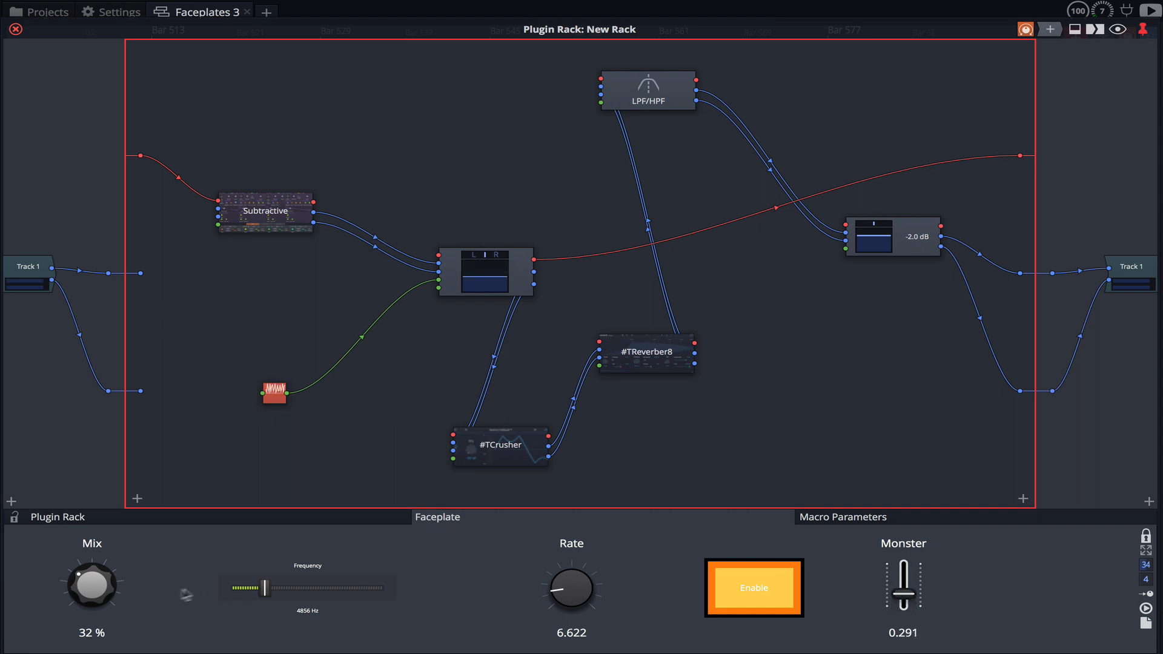
drag(102, 598, 123, 576)
drag(572, 601, 605, 572)
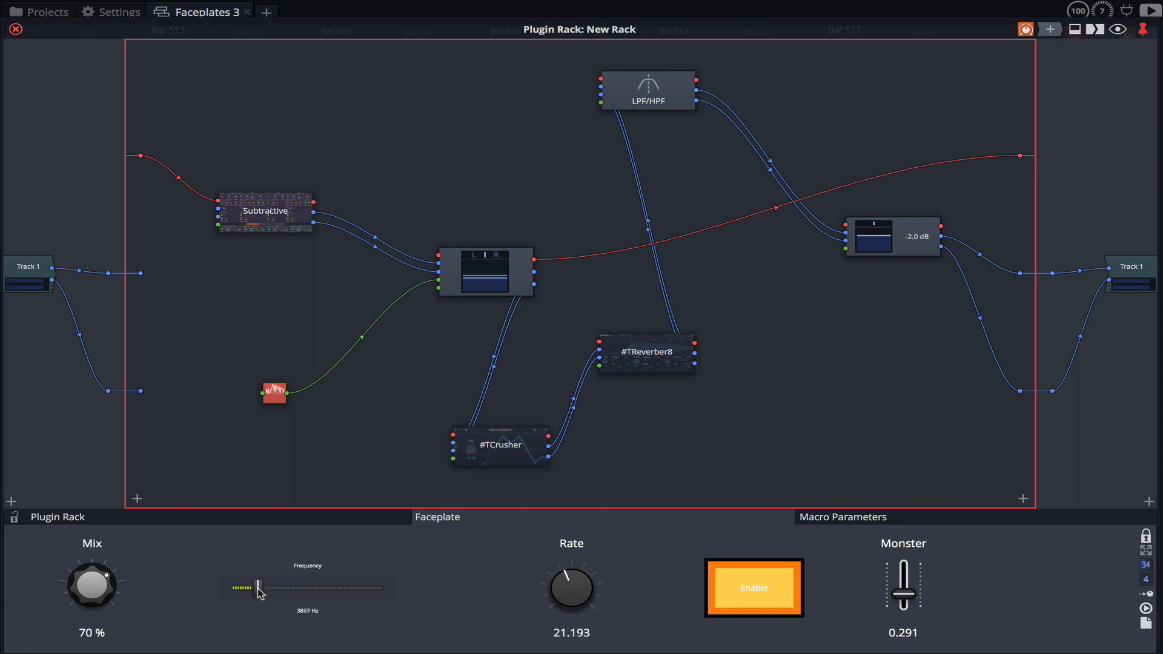